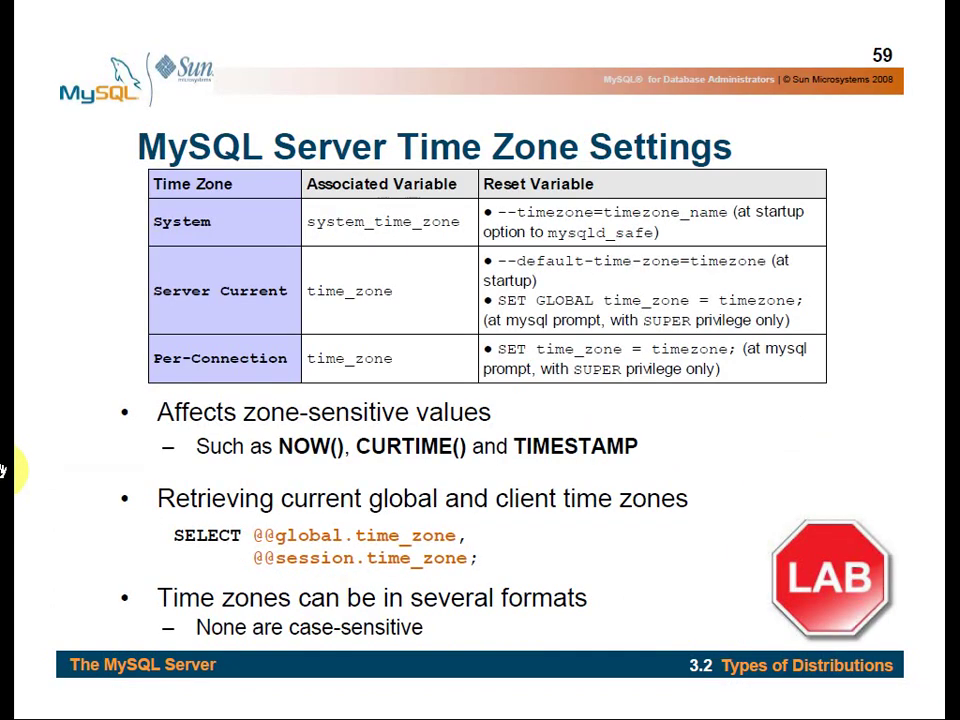
Review the slides on loading time zone tables and MySQL server time zone settings.
key(Page_Up)
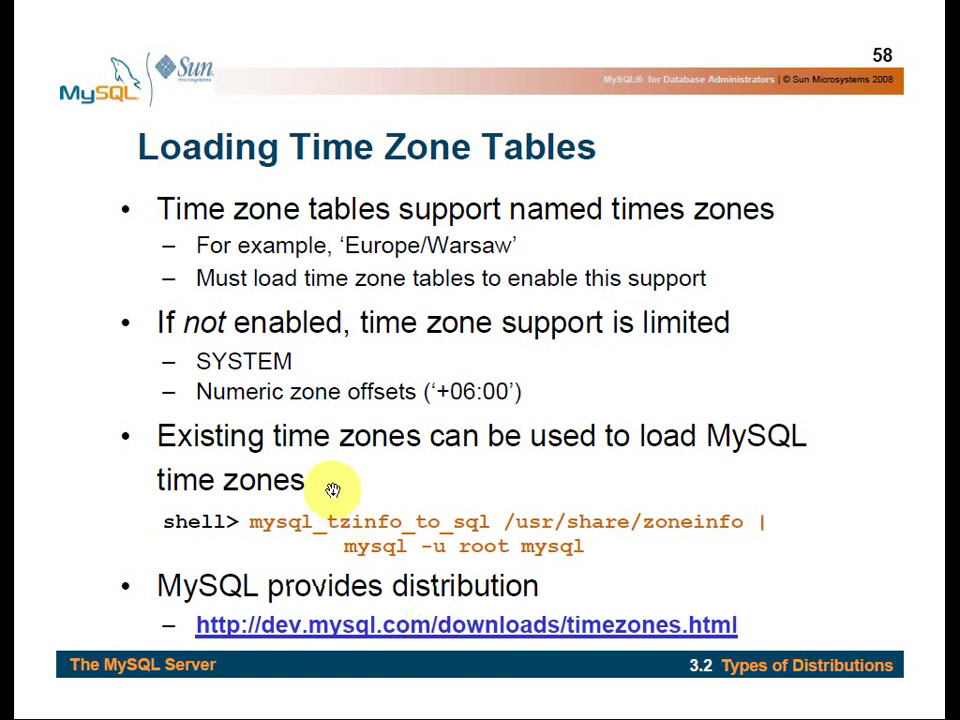
key(Right)
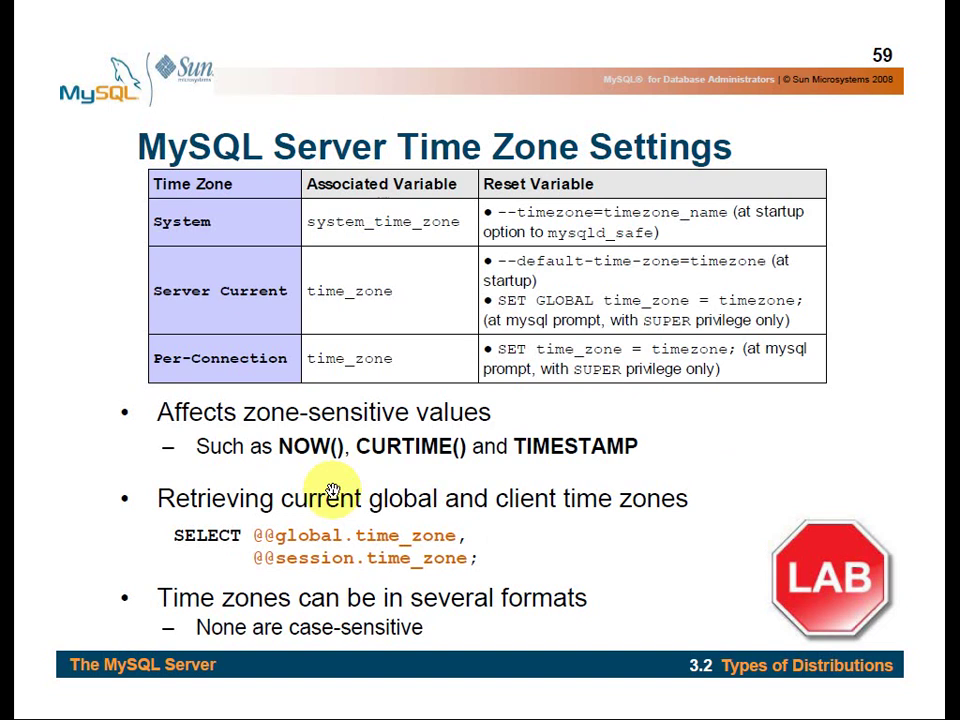
key(Right)
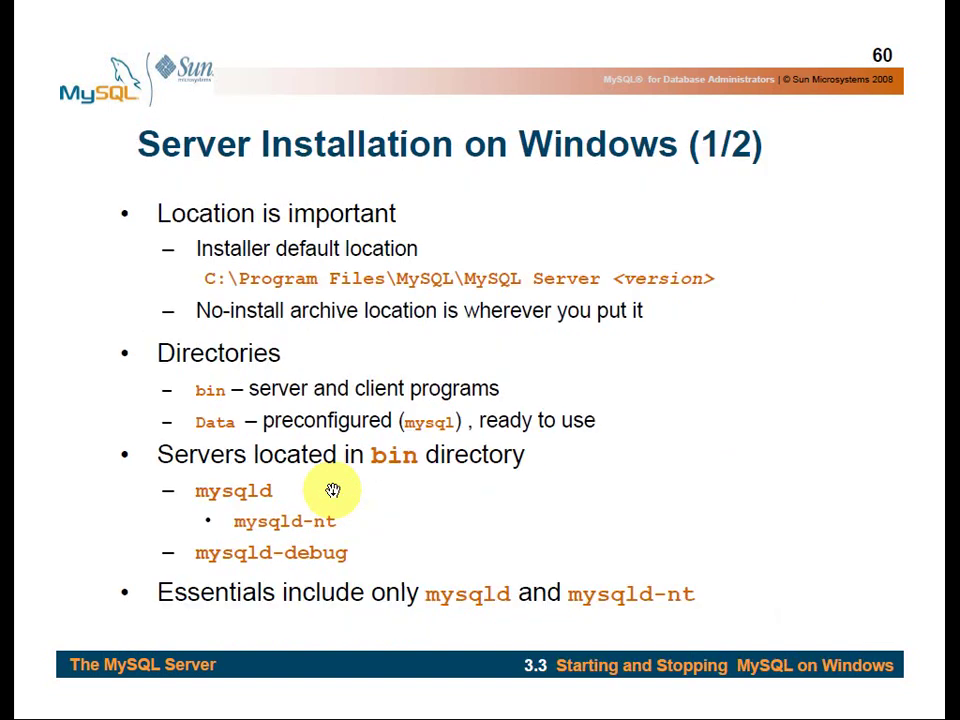
key(Left)
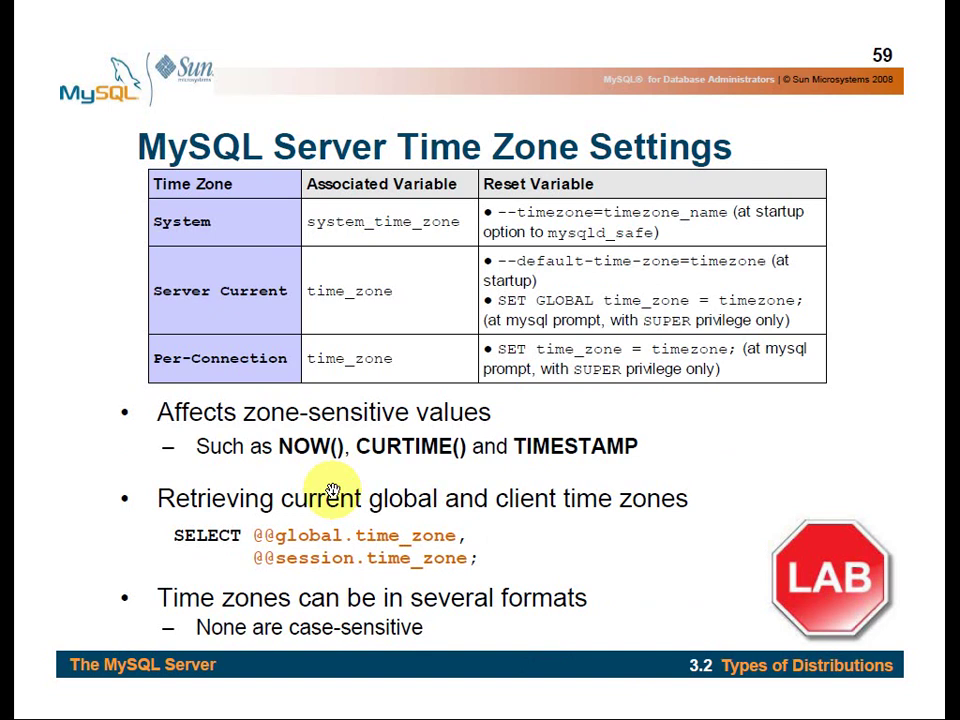
Switch to the file manager window showing the mysql data folder and browse to the MySQL folder on drive F:.
key(super)
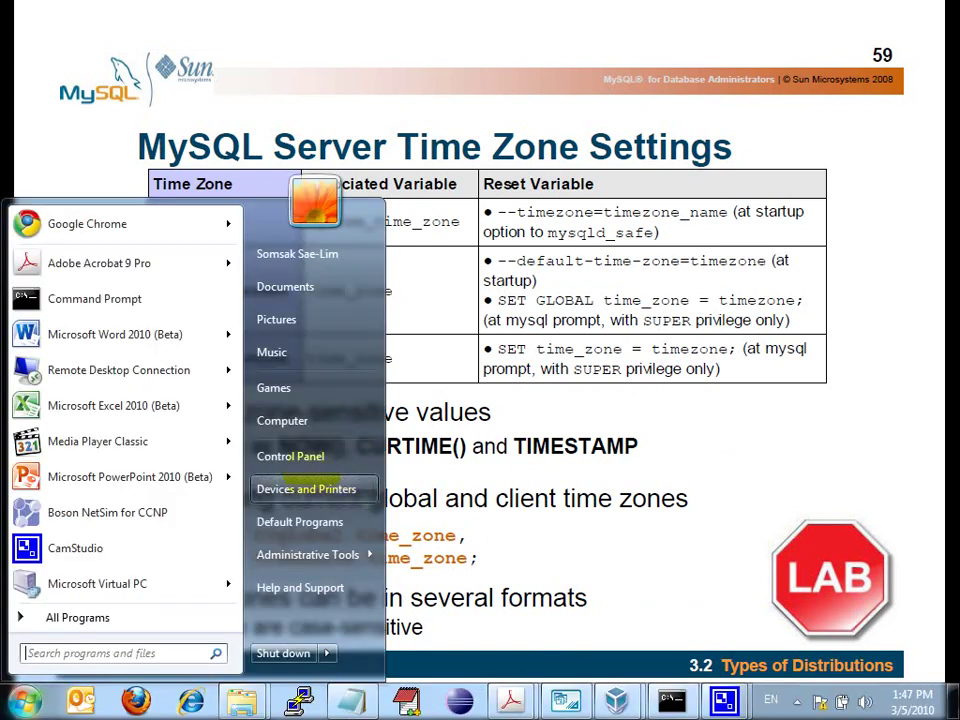
key(super)
mouse_move(243, 700)
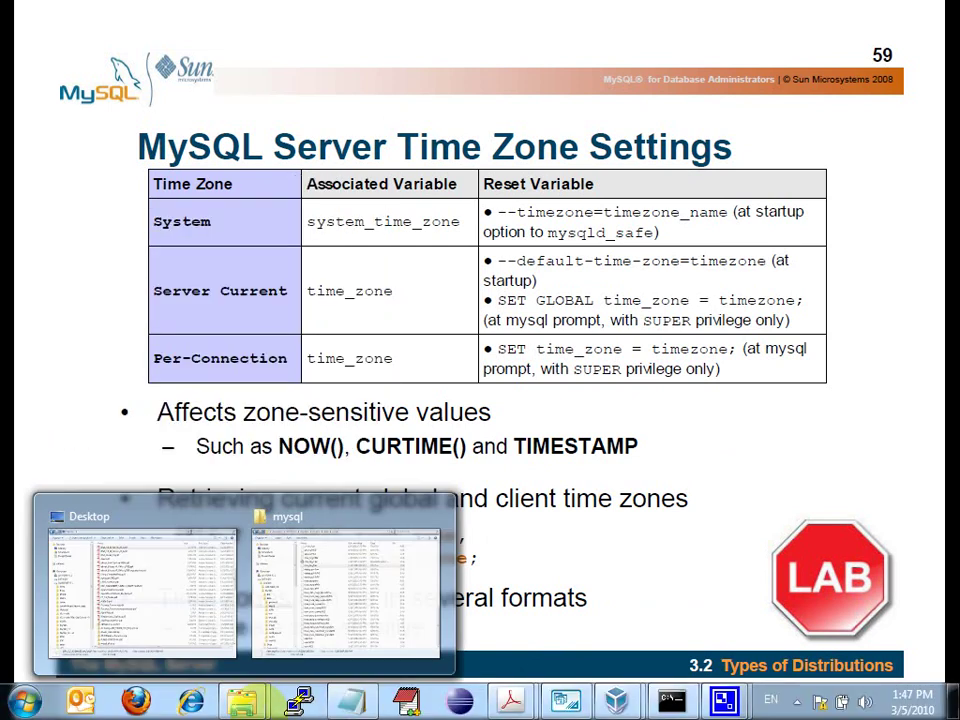
click(292, 624)
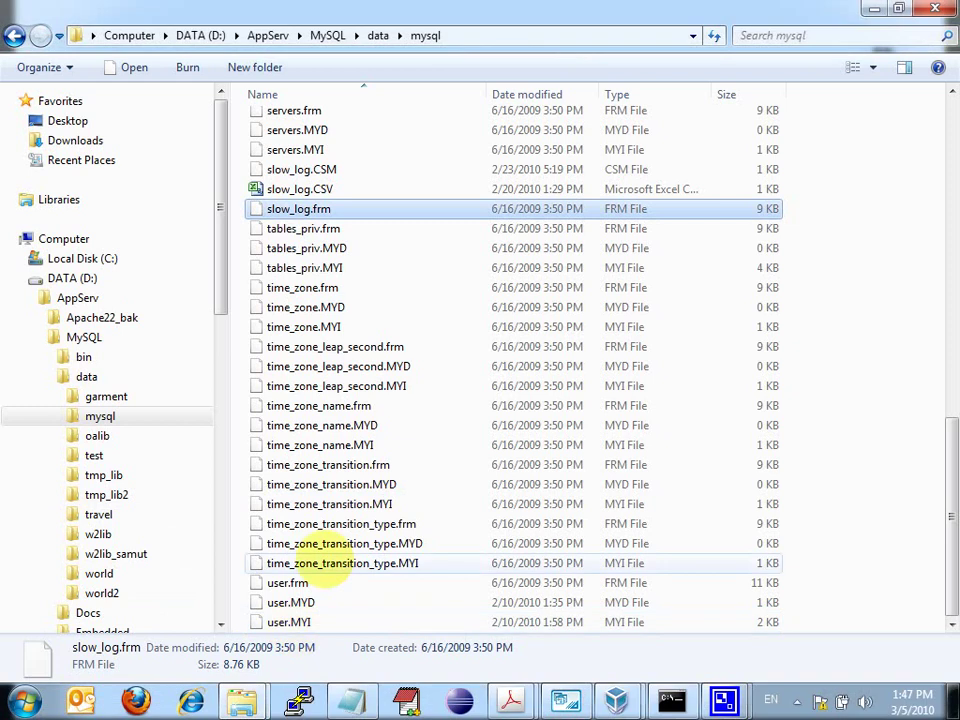
scroll(214, 580, down, 12)
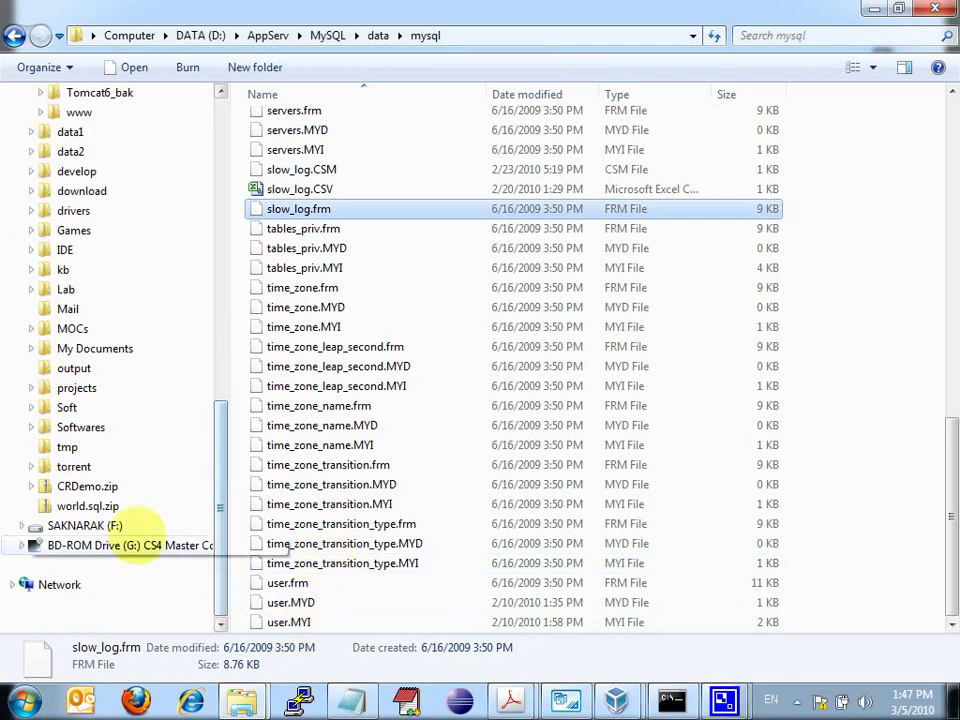
click(85, 525)
click(290, 417)
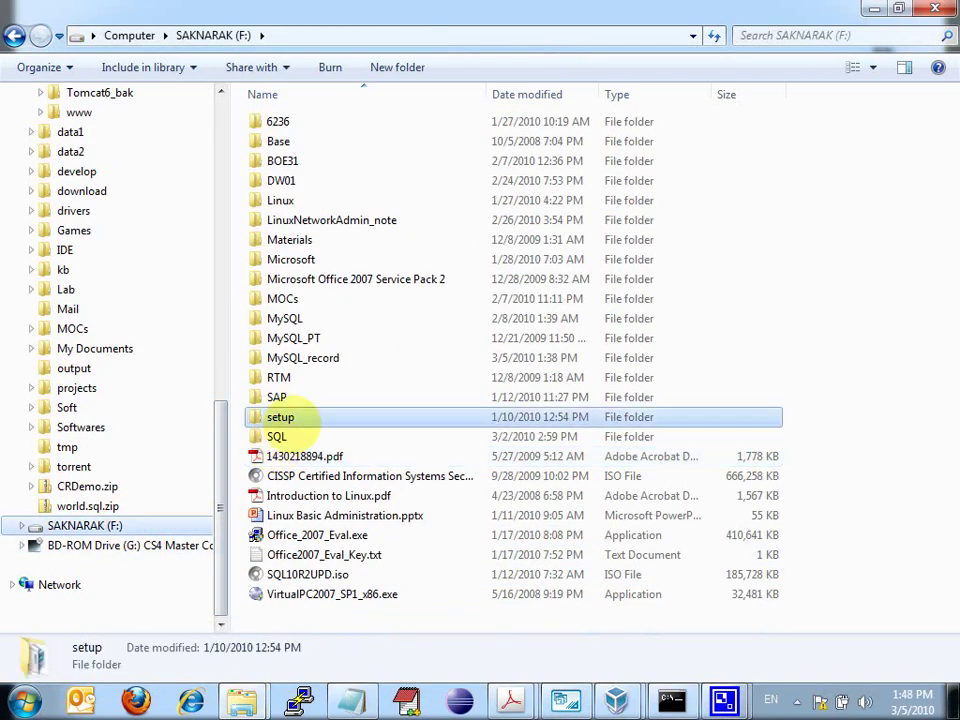
key(Up)
key(Up)
key(Up)
key(Up)
key(Up)
key(Return)
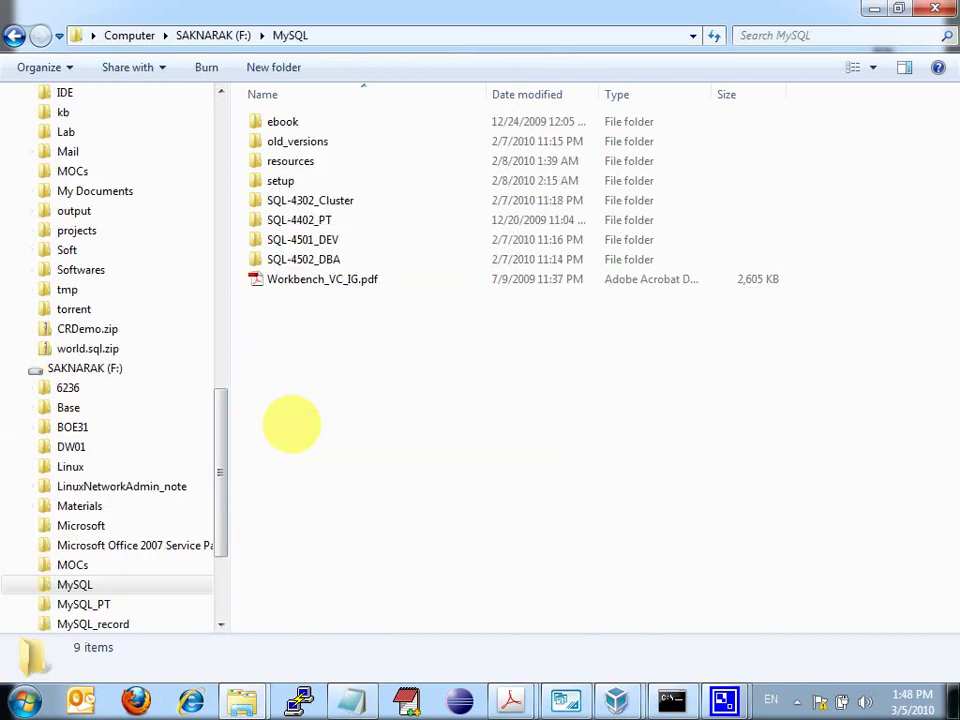
Open the setup folder inside the MySQL folder and look through its files.
key(Down)
key(Down)
key(Down)
key(Down)
key(Return)
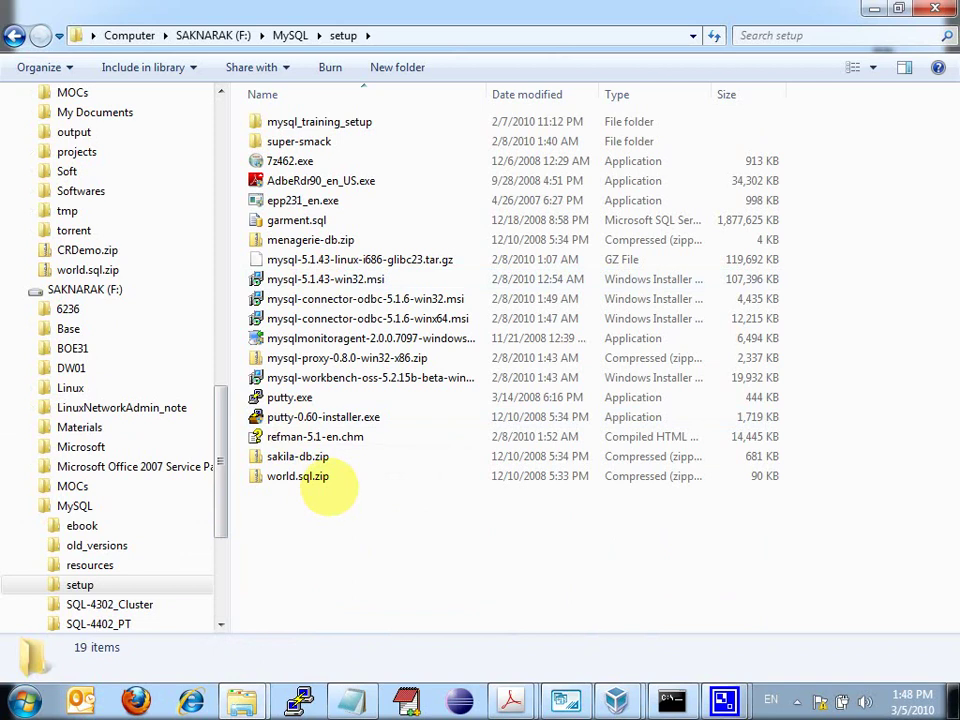
Check the resources folder inside the MySQL folder, and minimize the file manager to return to the slides.
key(BackSpace)
key(Up)
key(Up)
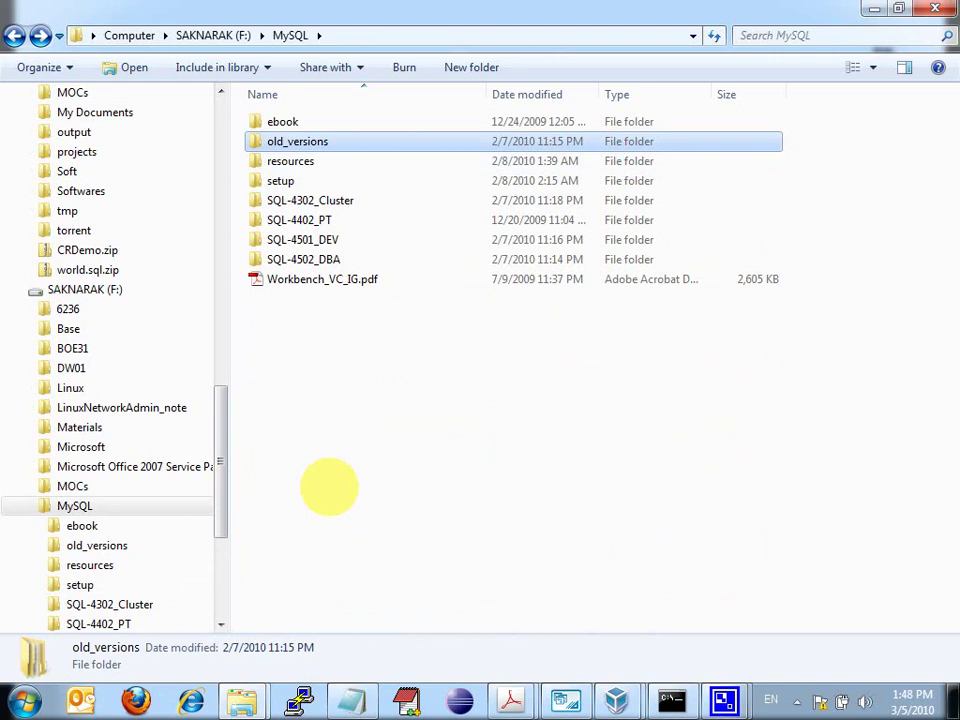
key(Down)
key(Return)
key(BackSpace)
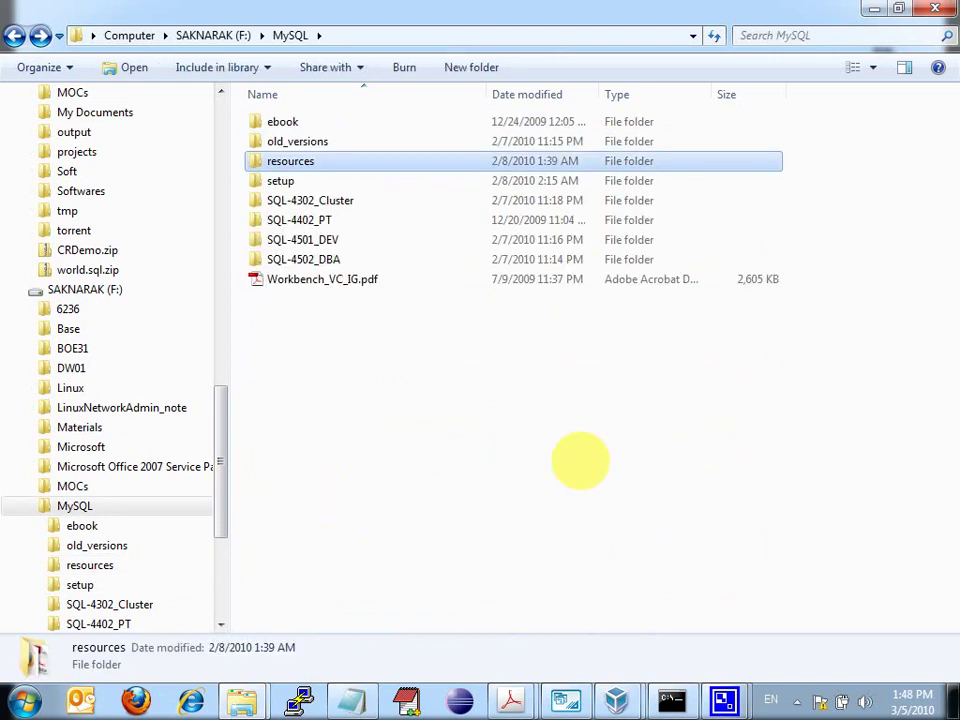
click(875, 9)
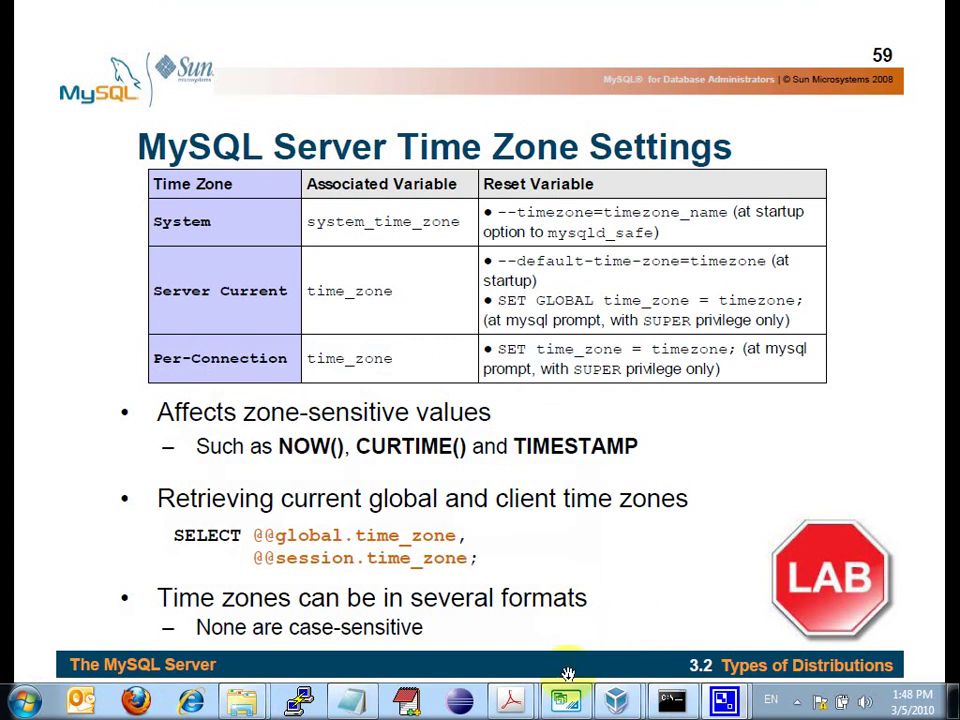
Switch to the MySQL for Database Administrators guide in Adobe Acrobat and find InLine Lab 3-A in Chapter 3.
mouse_move(512, 698)
click(467, 655)
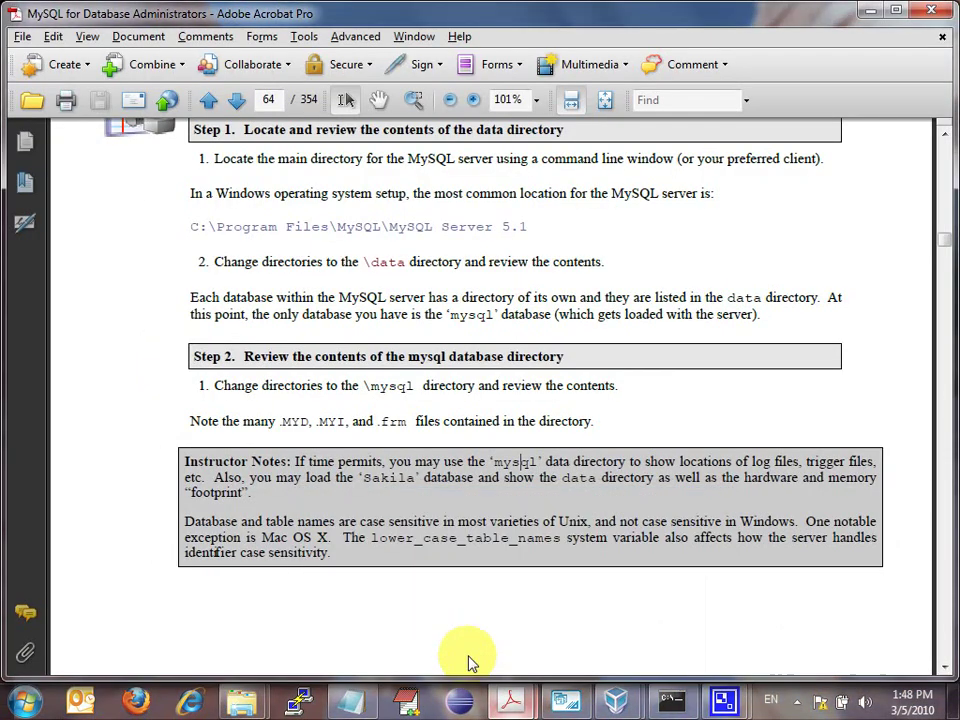
scroll(471, 663, down, 5)
scroll(471, 663, down, 20)
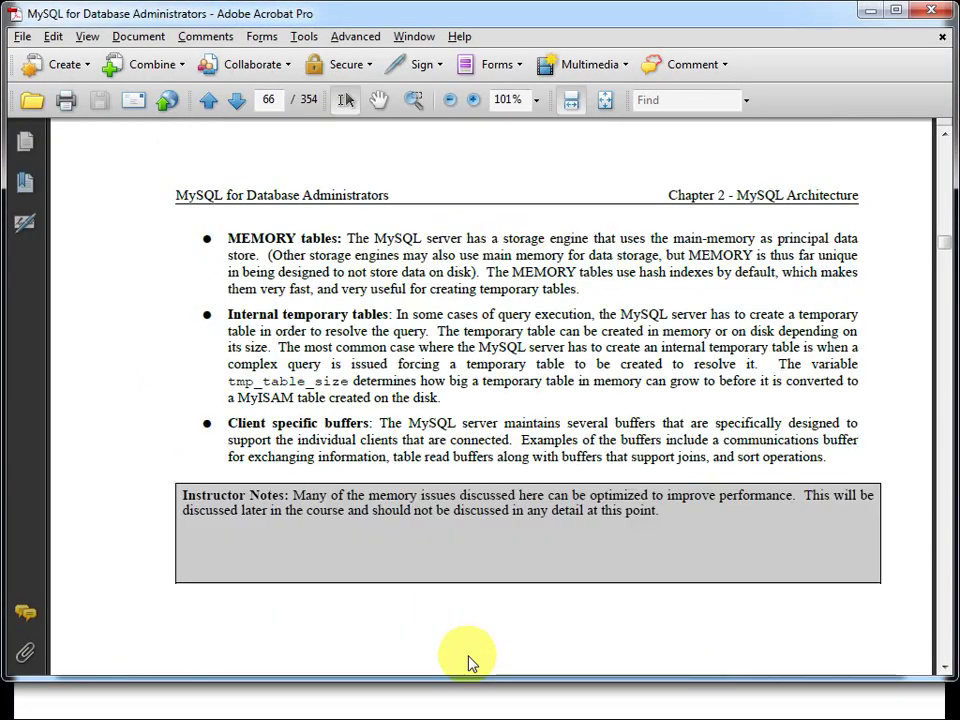
scroll(467, 663, down, 10)
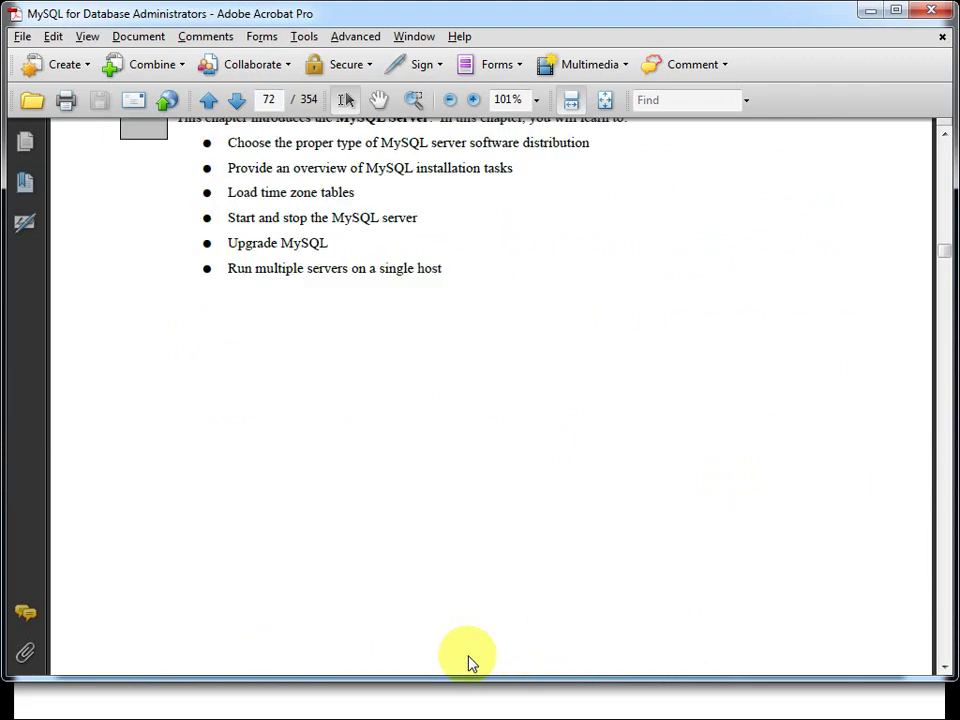
scroll(469, 663, down, 5)
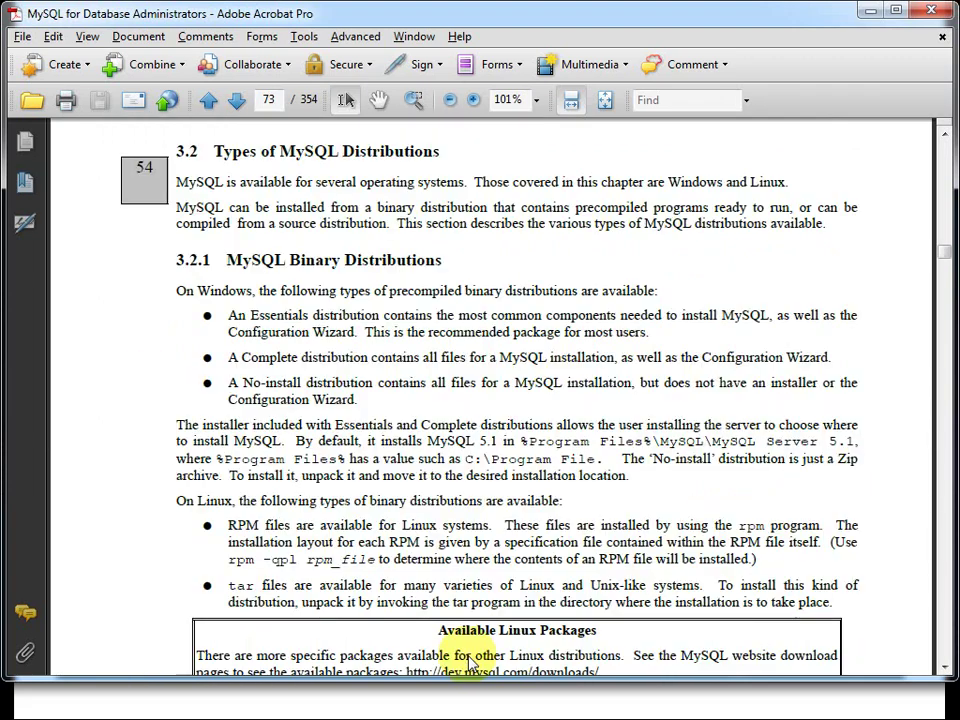
scroll(469, 663, down, 20)
scroll(469, 663, up, 5)
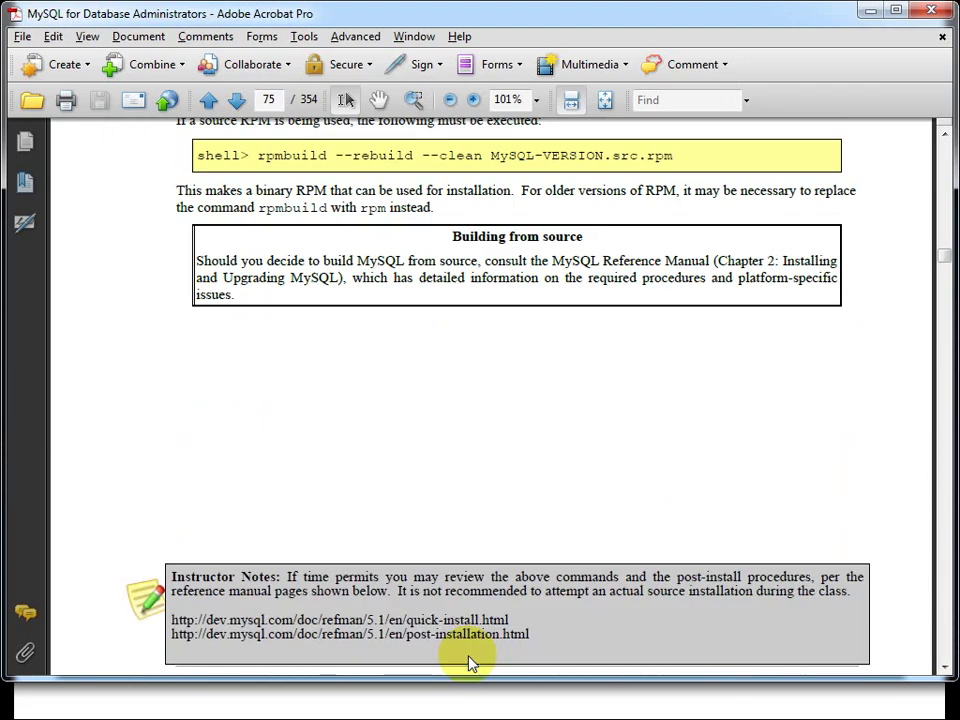
scroll(469, 663, down, 5)
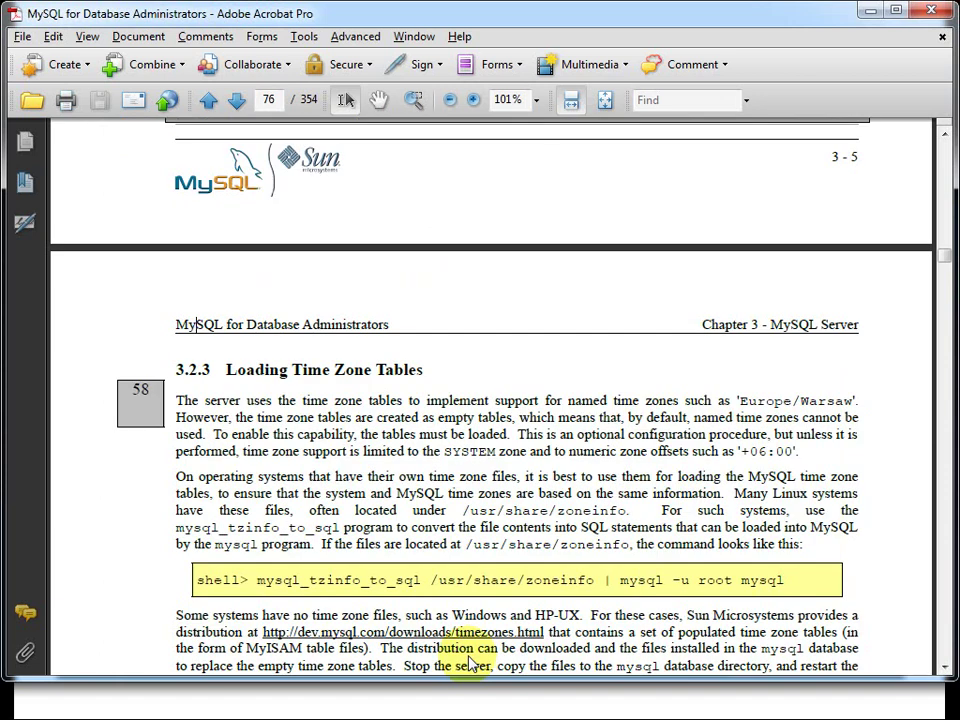
scroll(469, 663, down, 10)
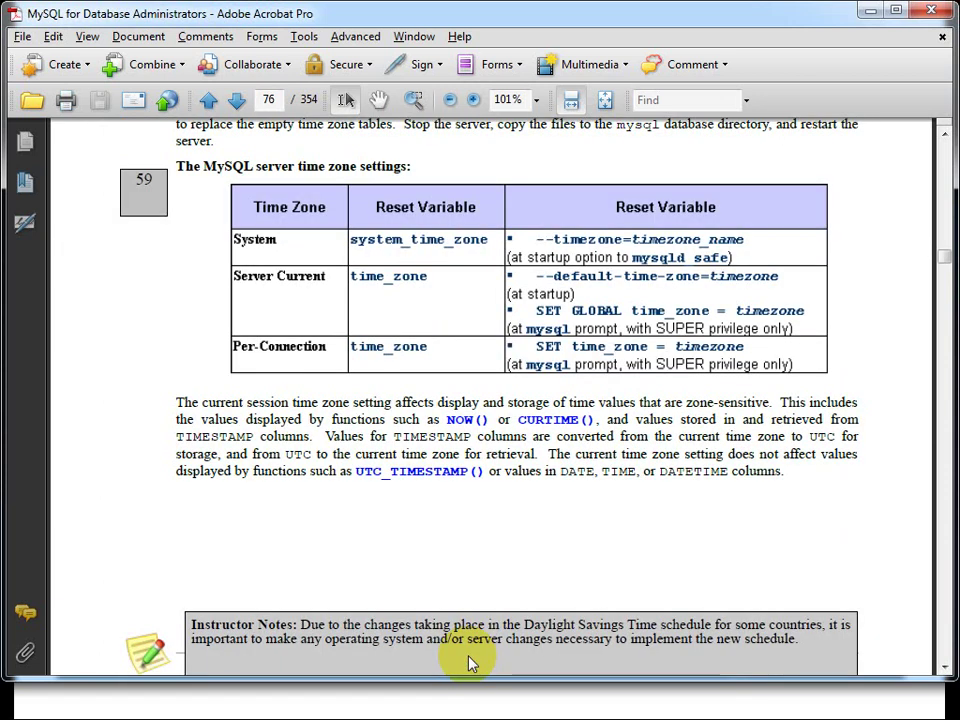
scroll(469, 663, down, 15)
scroll(469, 663, up, 8)
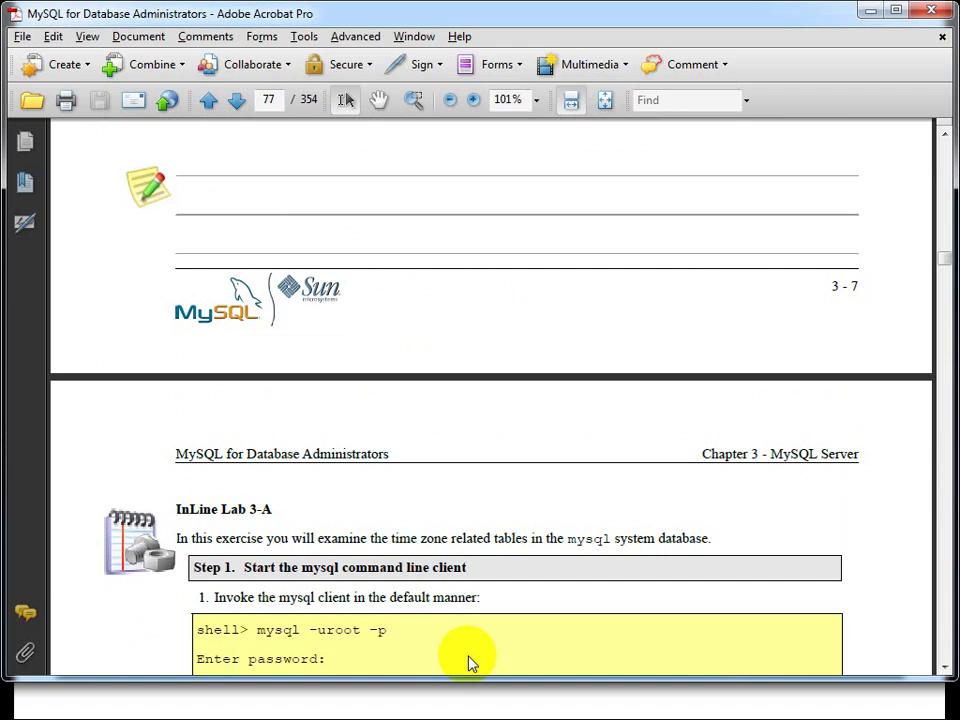
Read Steps 1 and 2 of InLine Lab 3-A, through the SHOW TABLES LIKE 'time_zone%' example.
click(946, 667)
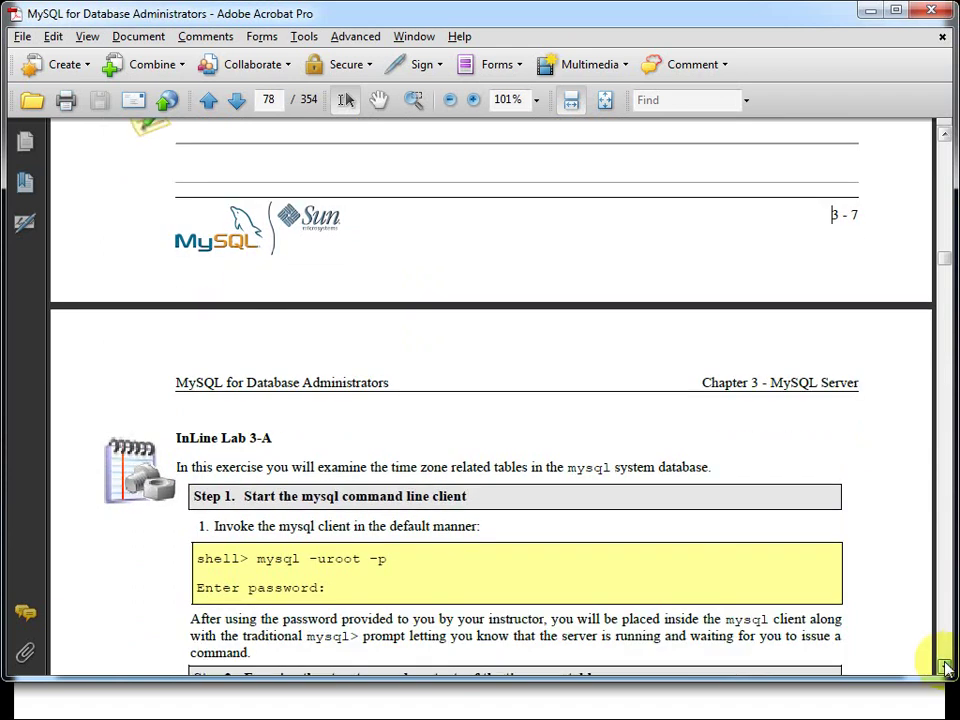
click(946, 667)
click(946, 667)
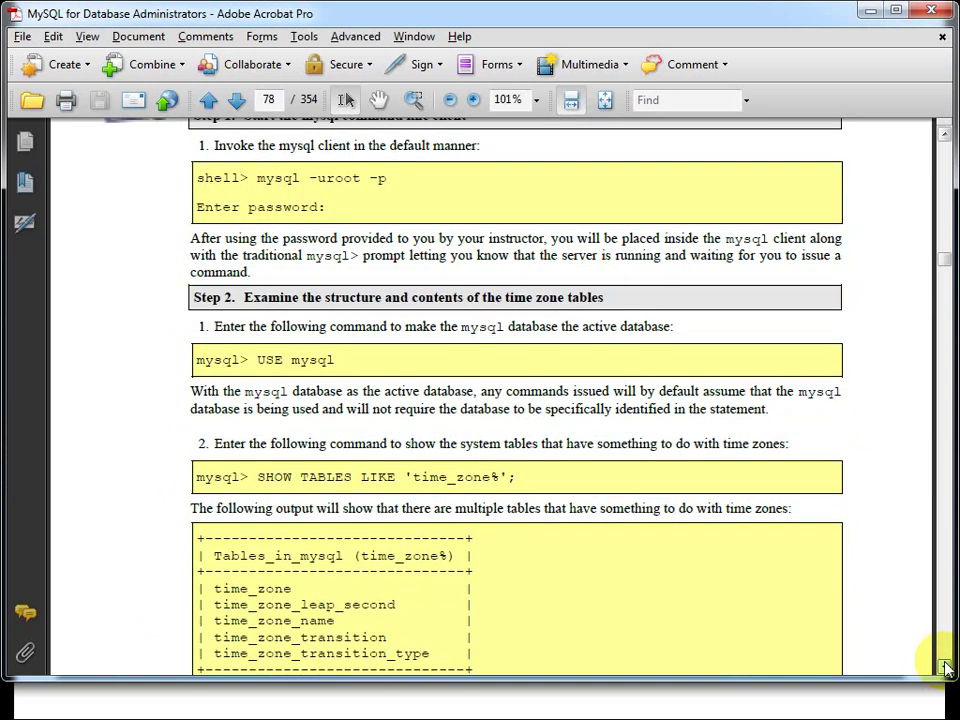
click(946, 667)
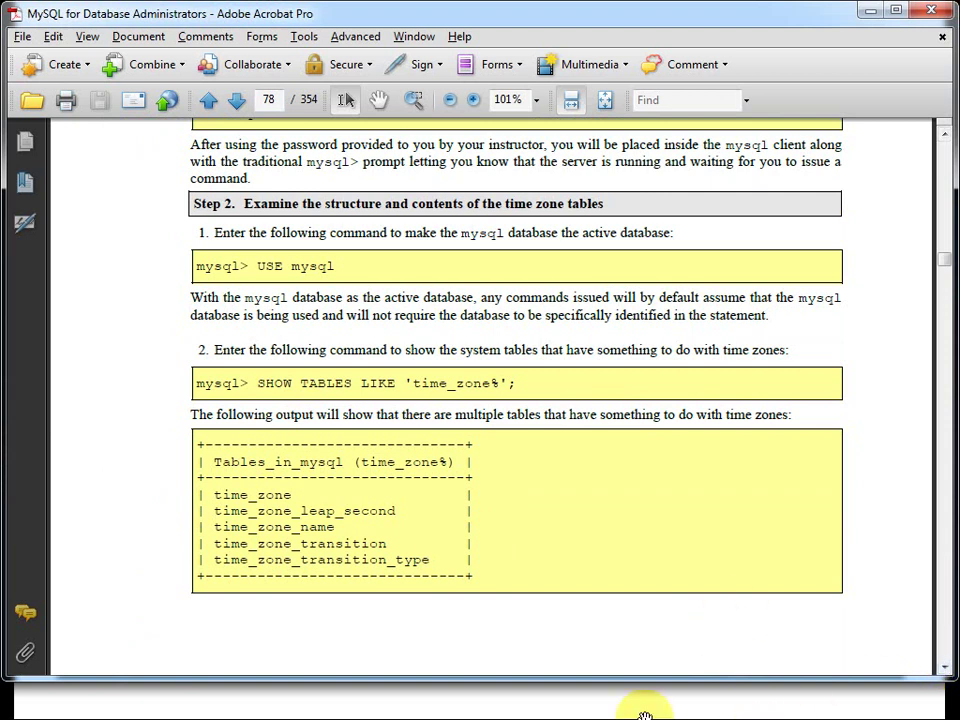
Switch to the mysql client in Command Prompt, make mysql the active database and list all its tables.
key(super)
click(671, 697)
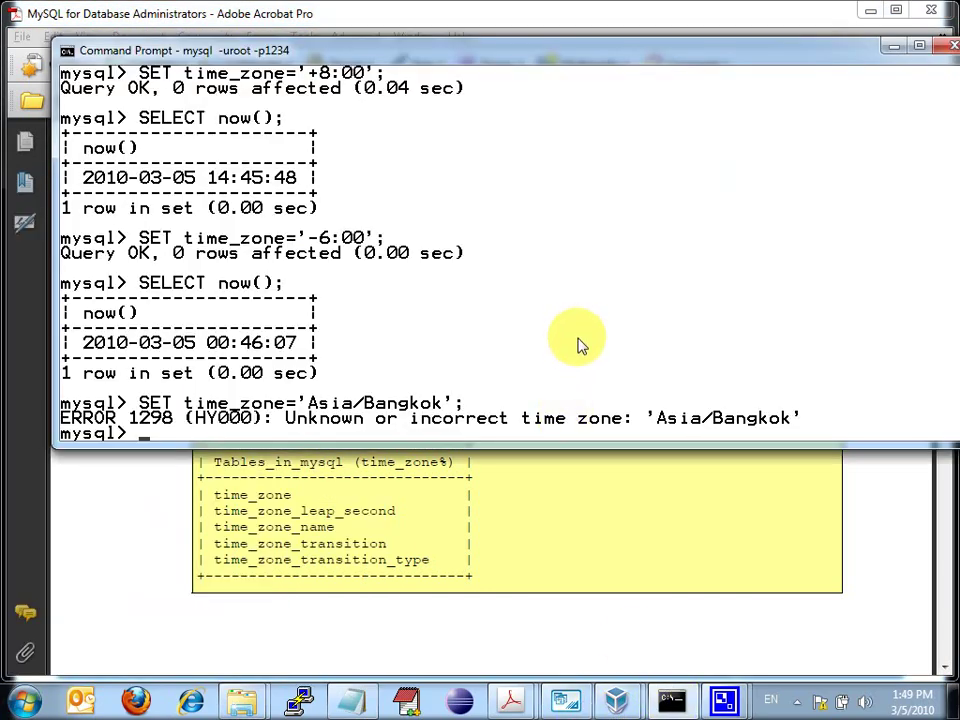
text(USE)
text( mysql)
key(Return)
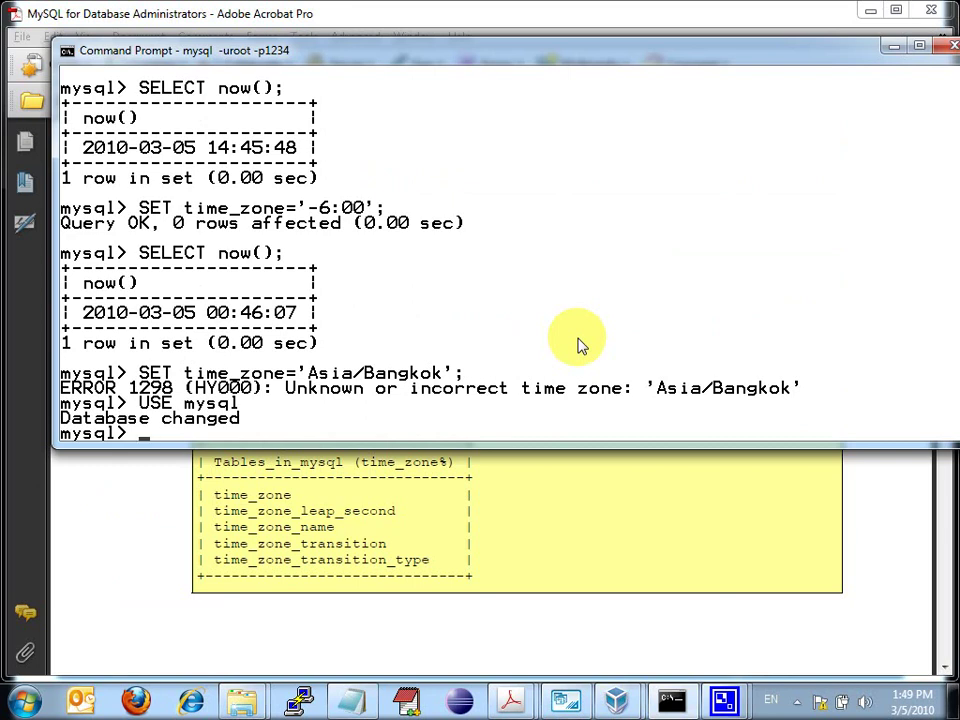
text(SHOW tables;)
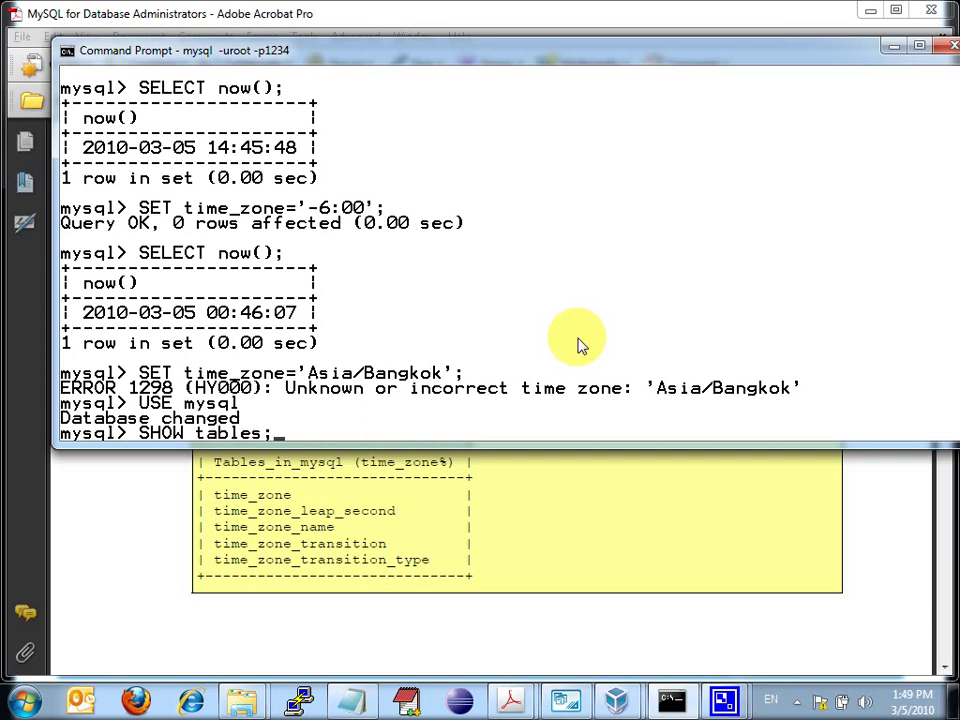
key(Return)
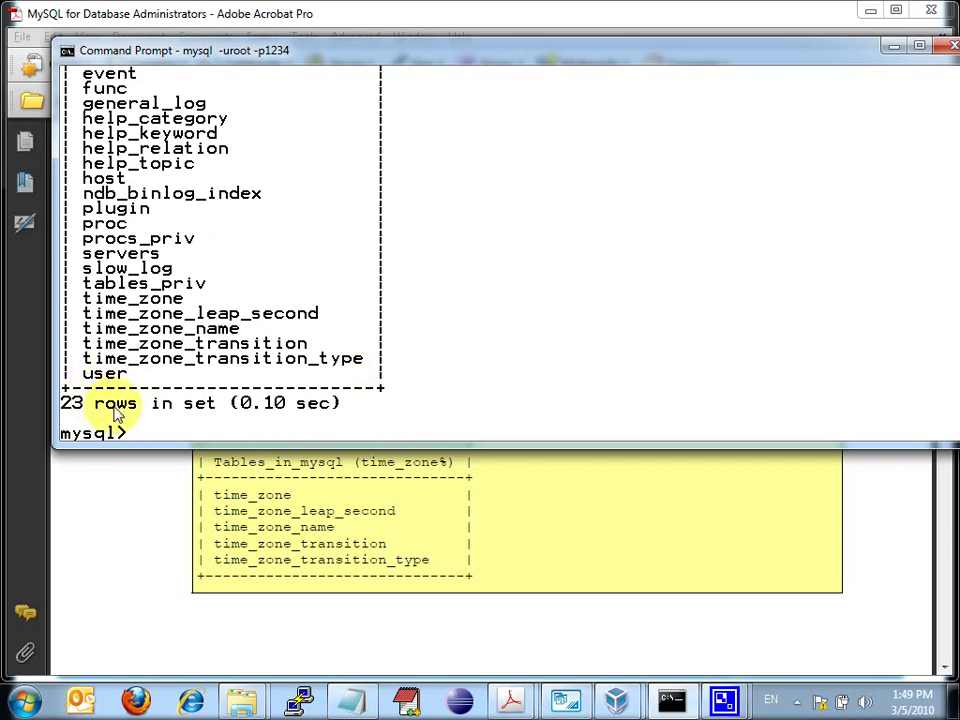
List all tables of the mysql database again, reusing the previous statement.
key(Up)
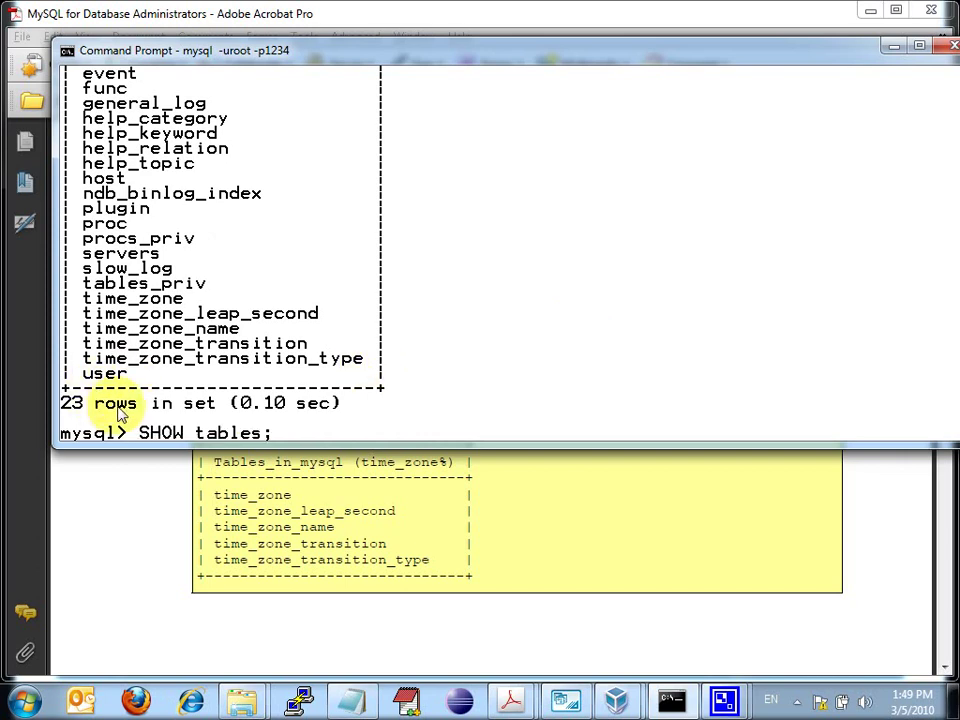
key(Left)
key(BackSpace)
key(BackSpace)
key(BackSpace)
key(BackSpace)
text(show)
key(Return)
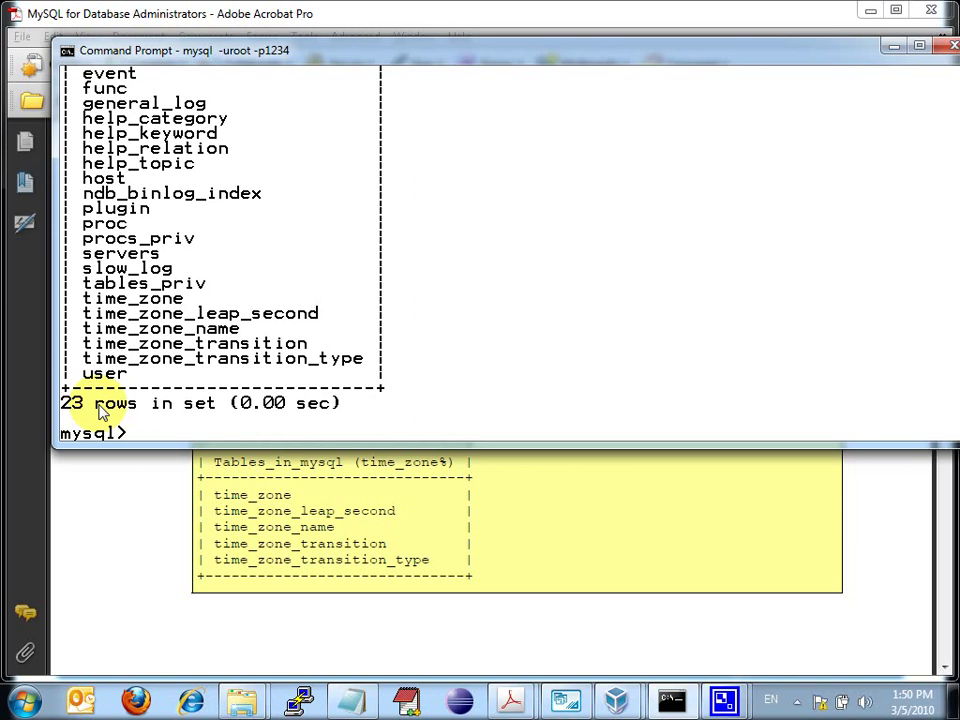
Query the MySQL server version with select version();.
text(select version)
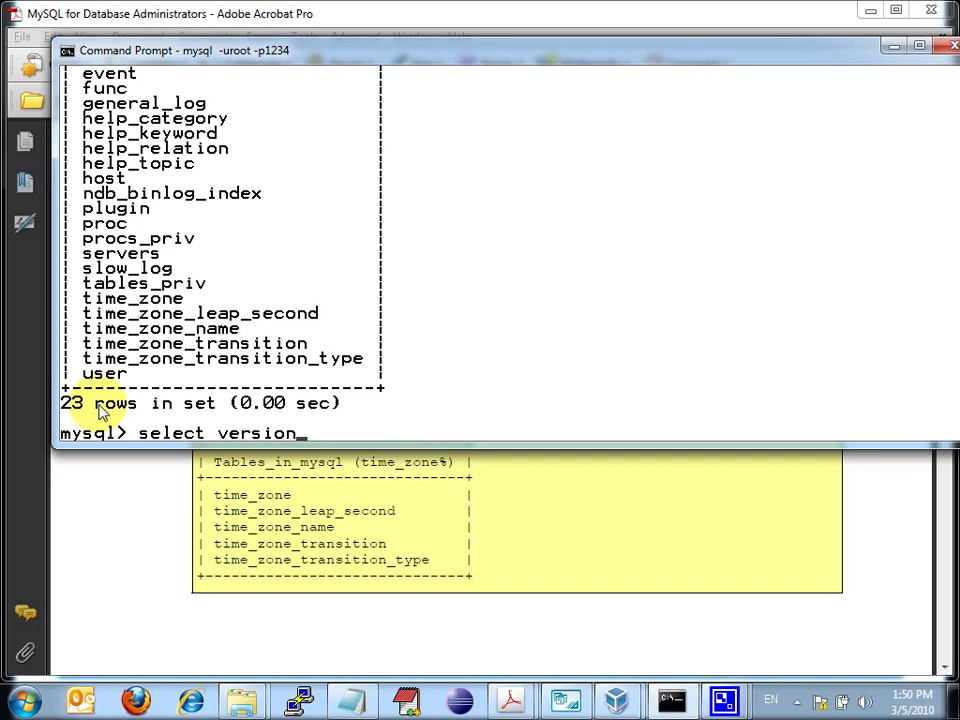
text(();)
key(Return)
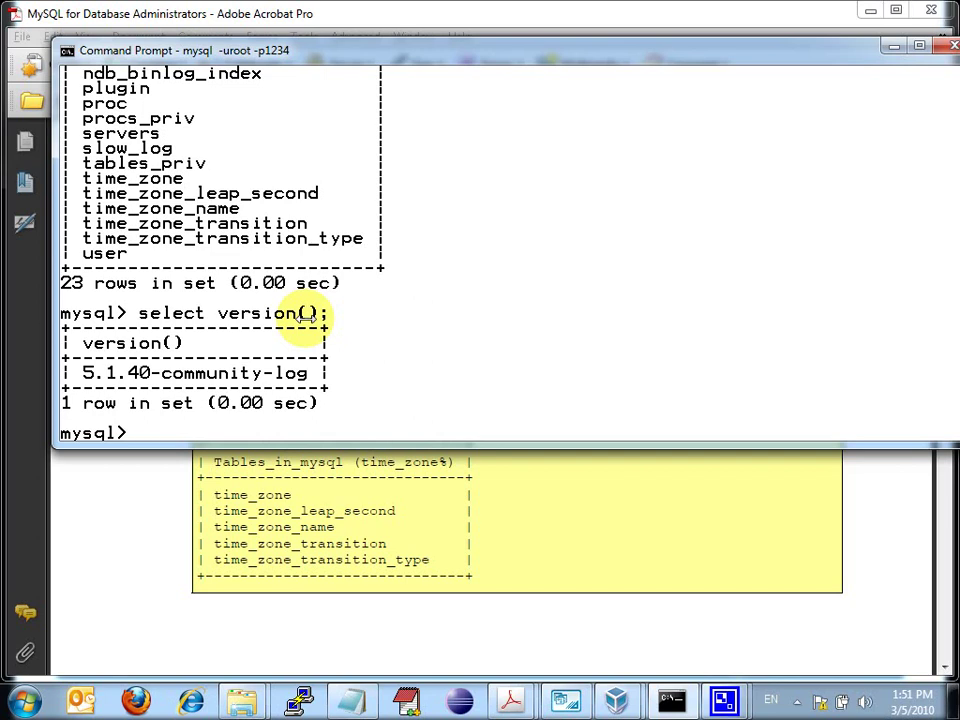
List the tables of the mysql database whose names match 'time_zone%'.
text(show ta)
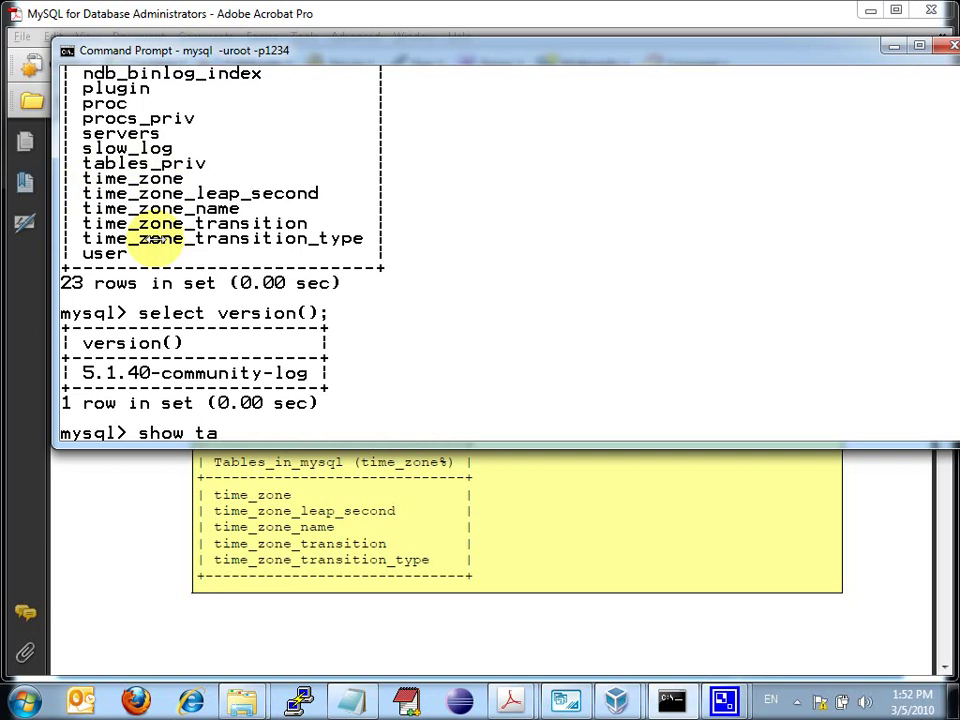
text(bles like)
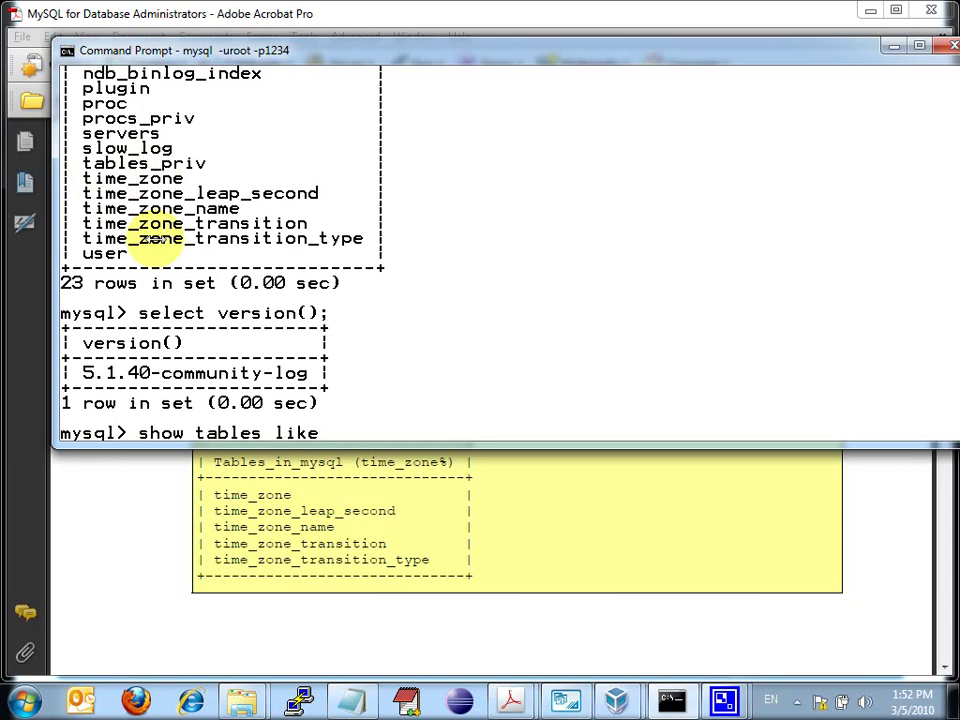
text( 'time_zon)
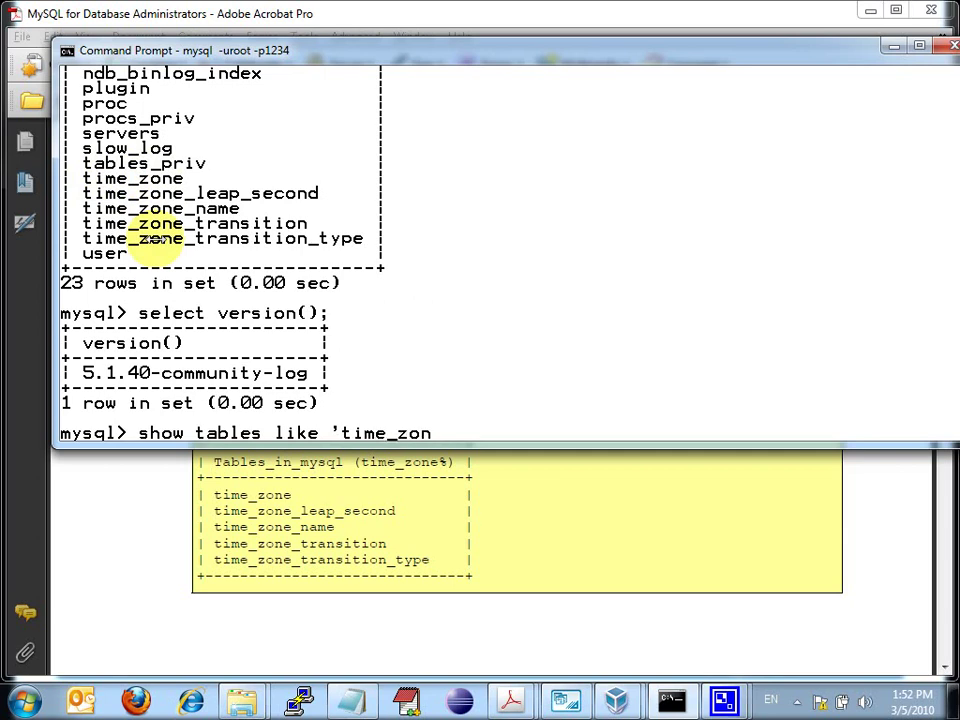
text(e%';)
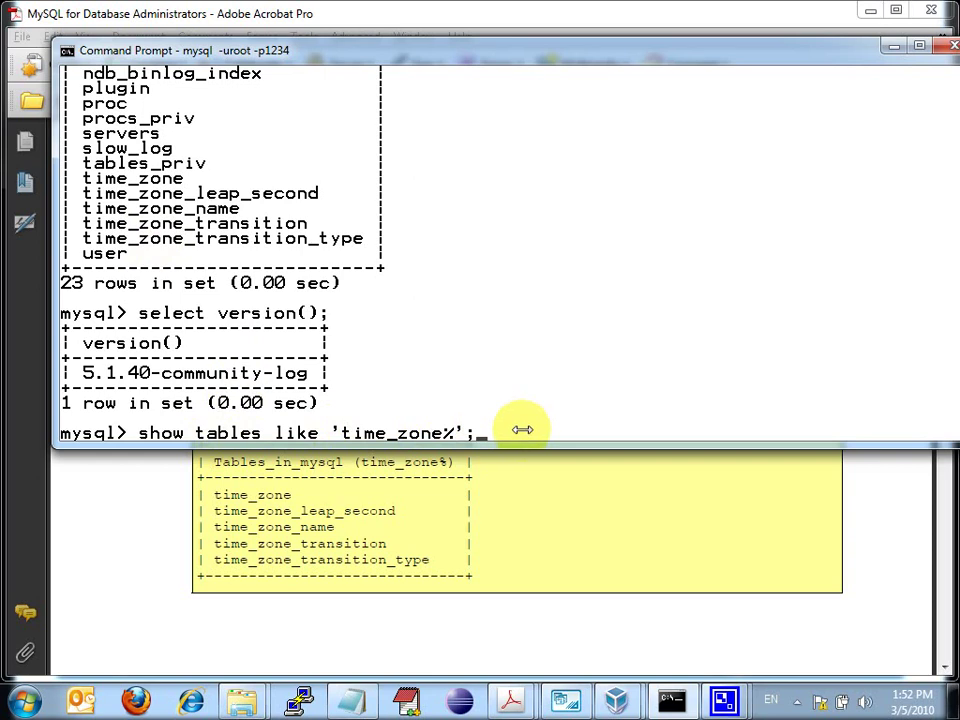
key(Return)
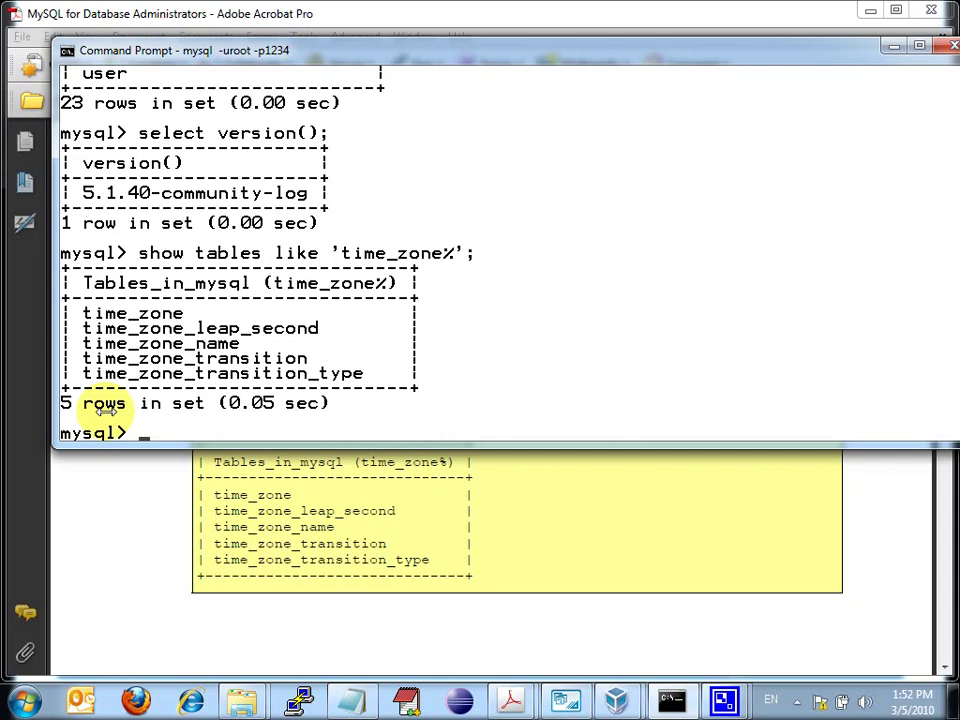
Read item 3 on page 79 of the lab PDF and describe the time_zone table in the mysql client.
click(176, 536)
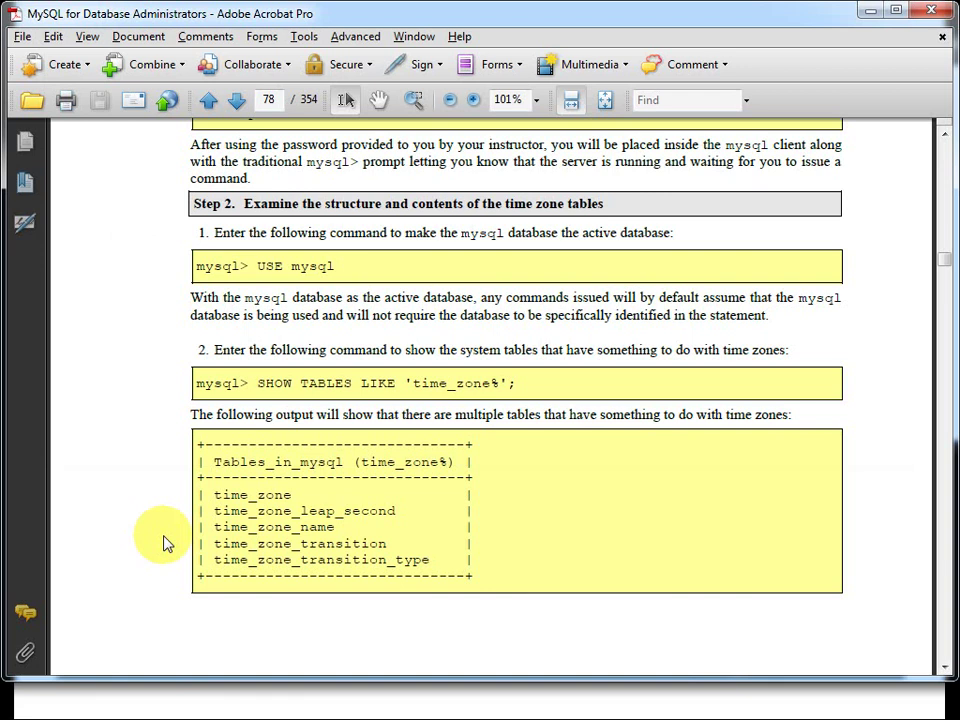
scroll(166, 543, up, 3)
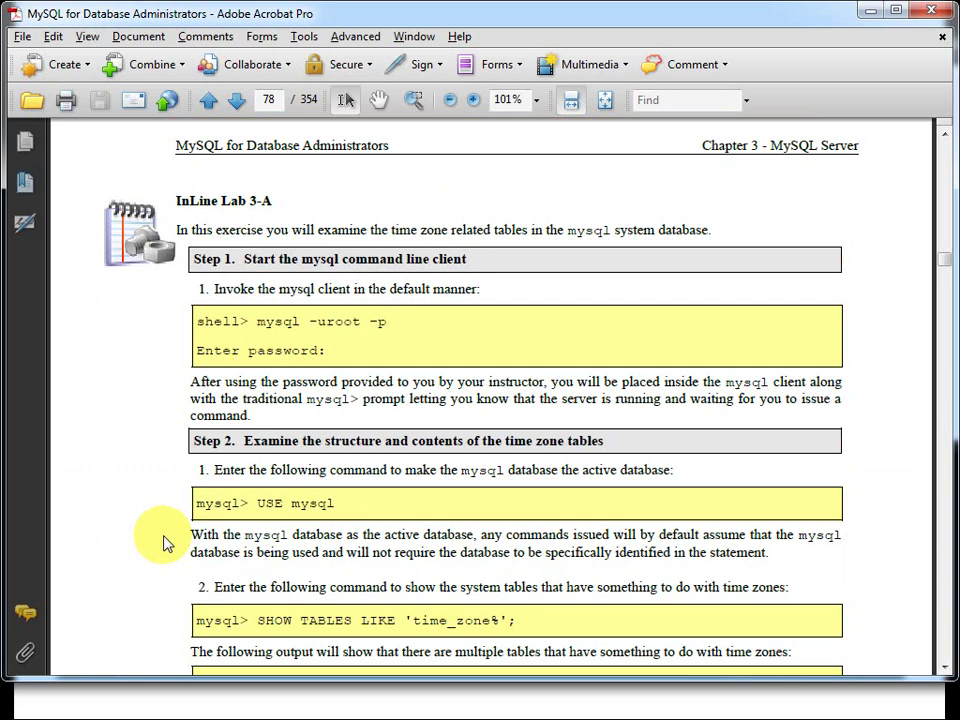
key(Page_Down)
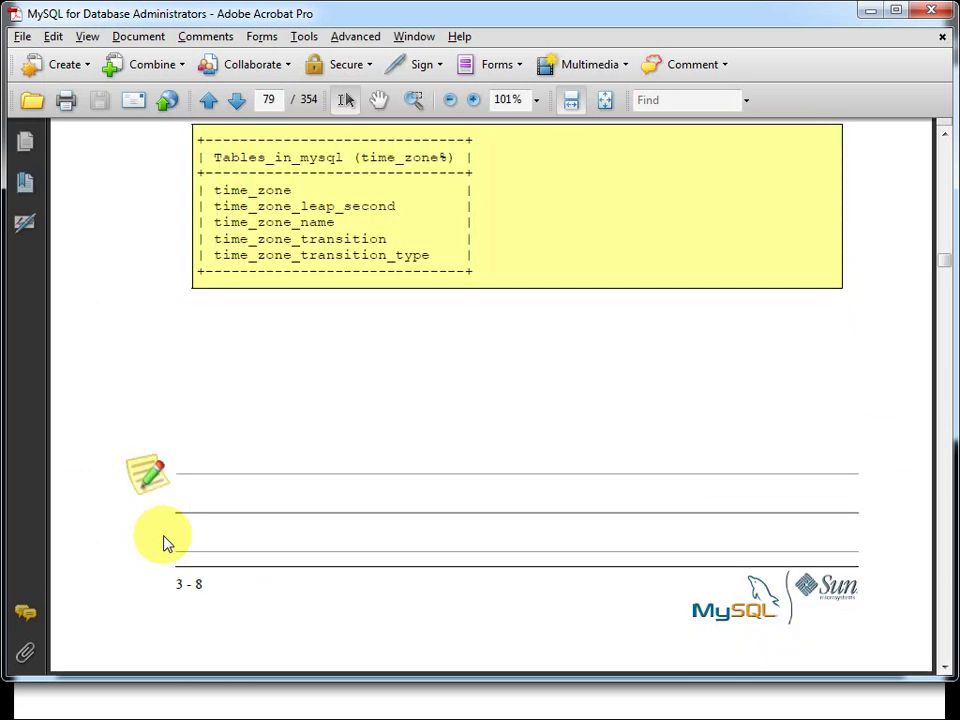
key(Page_Down)
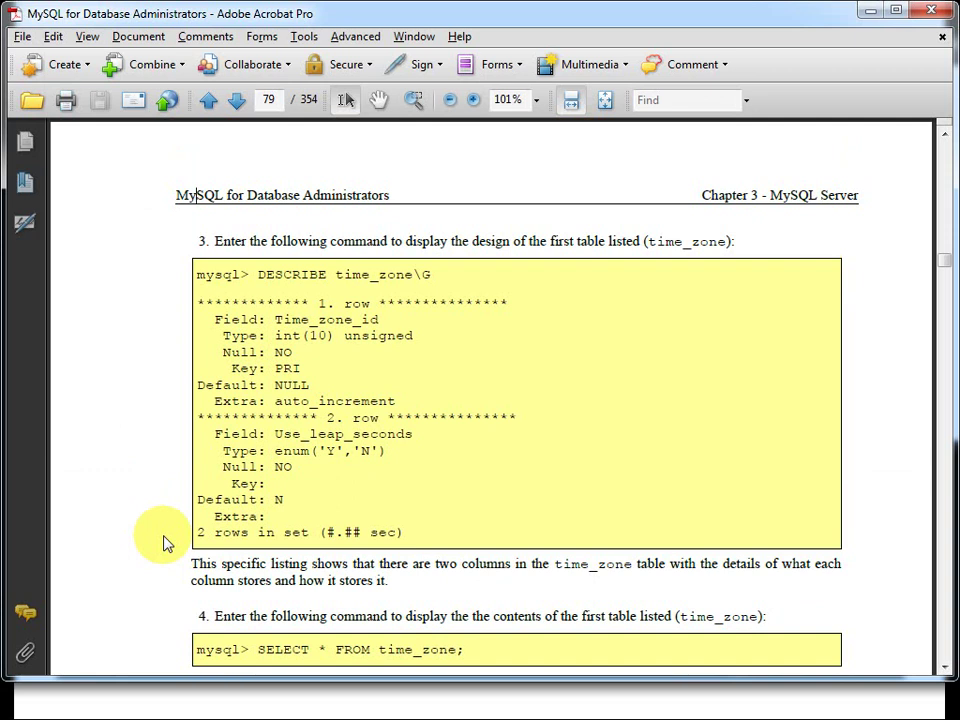
key(alt+Tab)
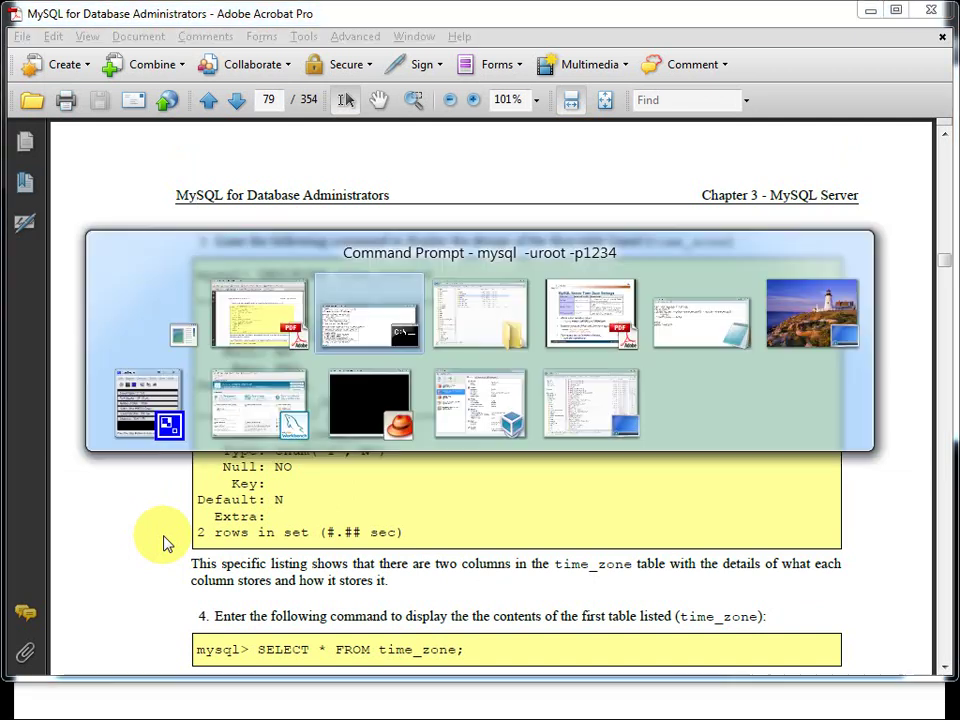
text(desc)
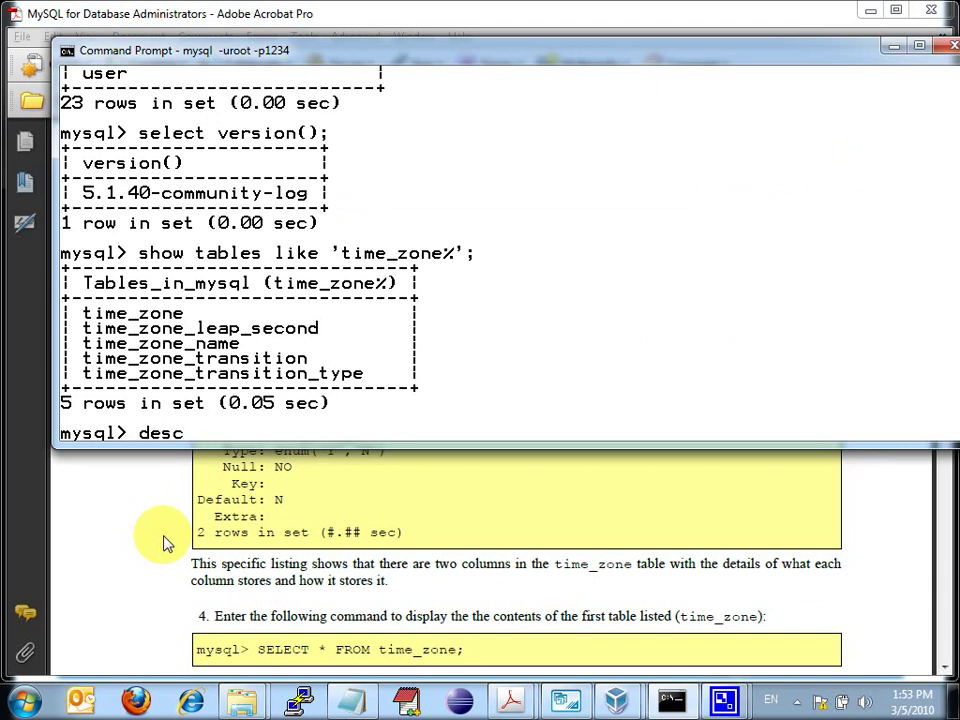
text( time_zone;)
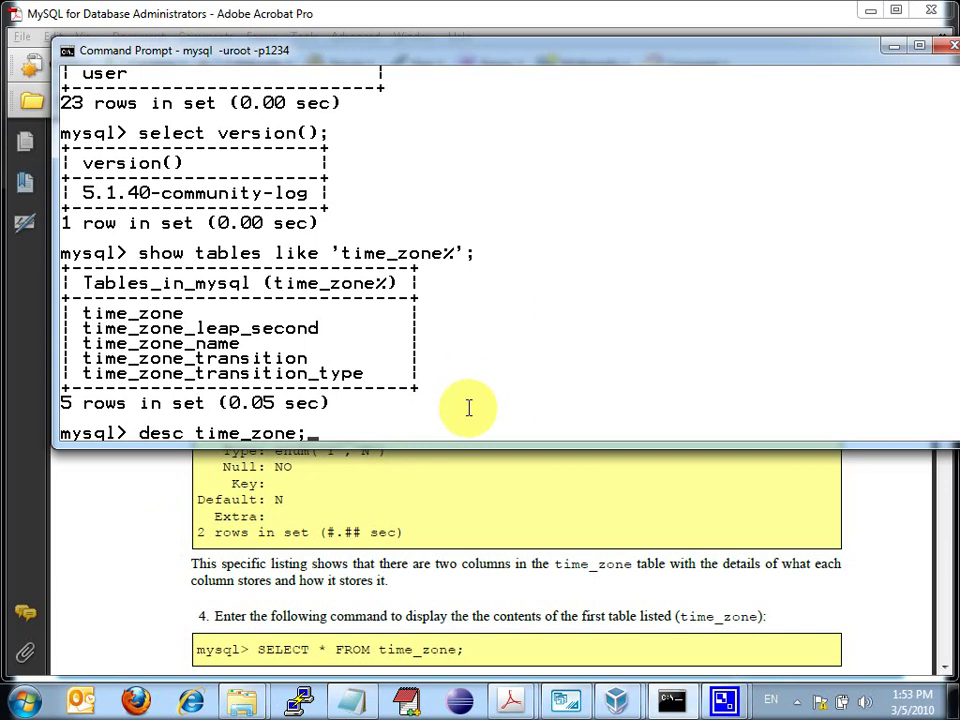
key(Return)
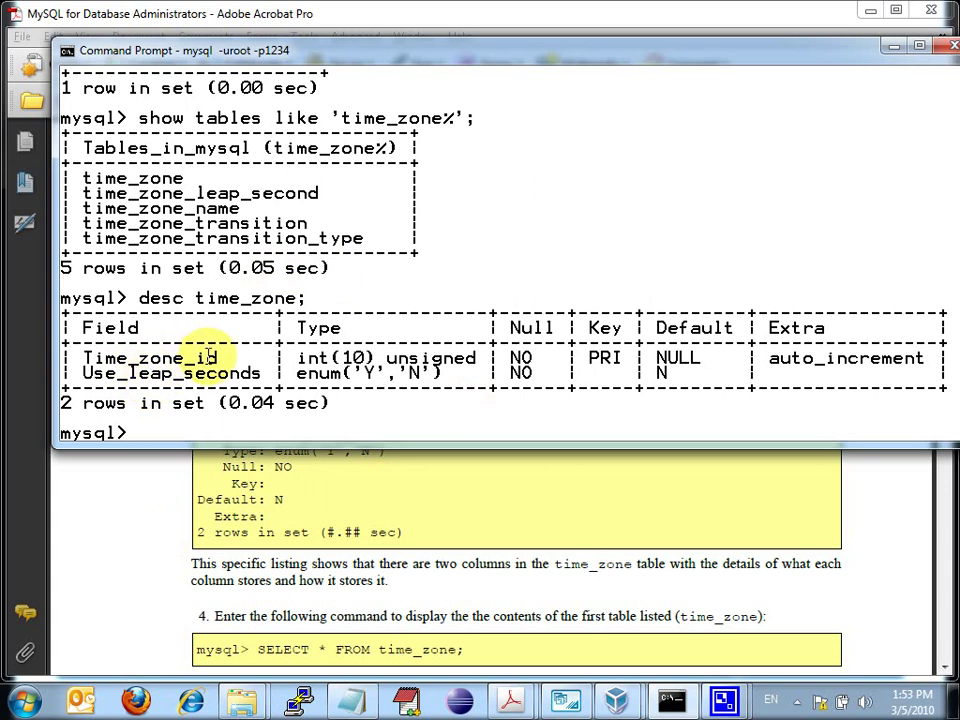
Describe the time_zone_name table by adapting the previous statement.
key(Up)
text(name)
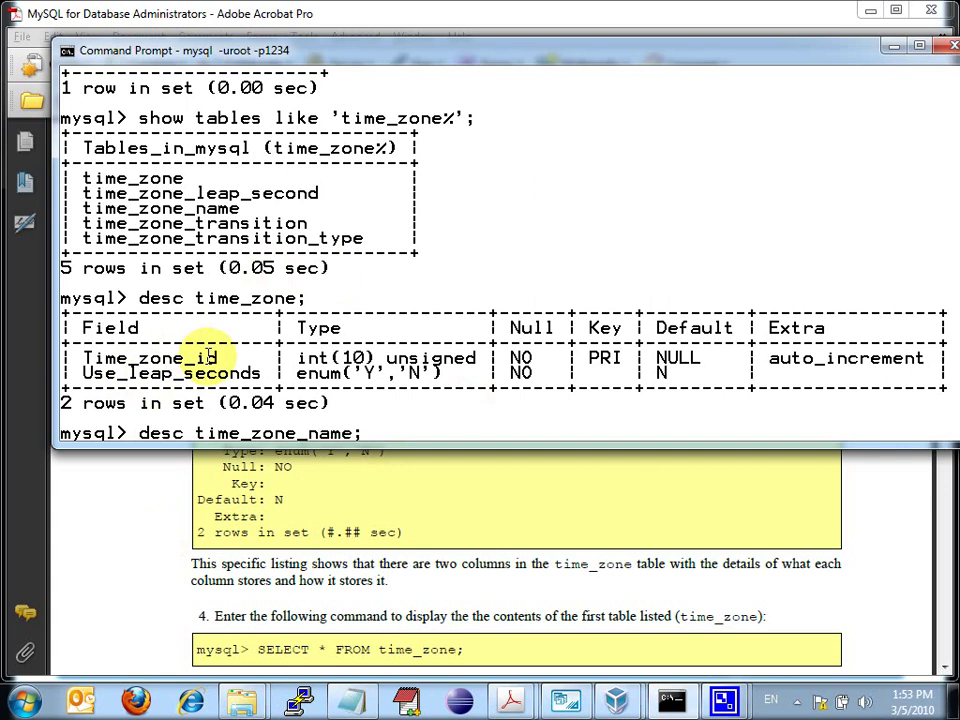
key(Return)
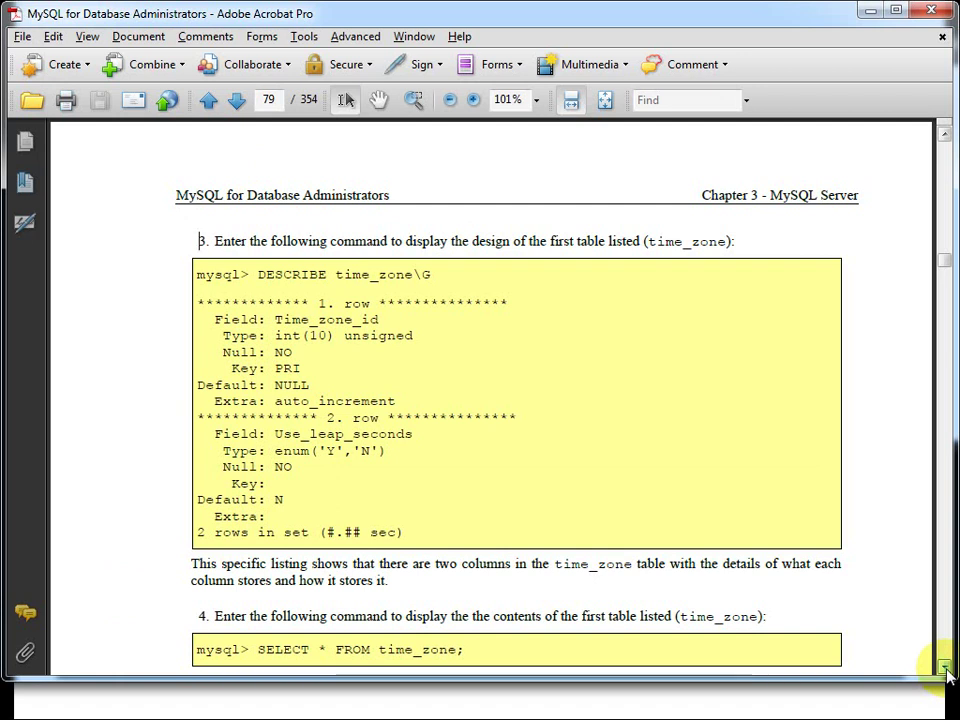
Back in the mysql client, try to describe a table named time_zone_name2.
key(alt+Tab)
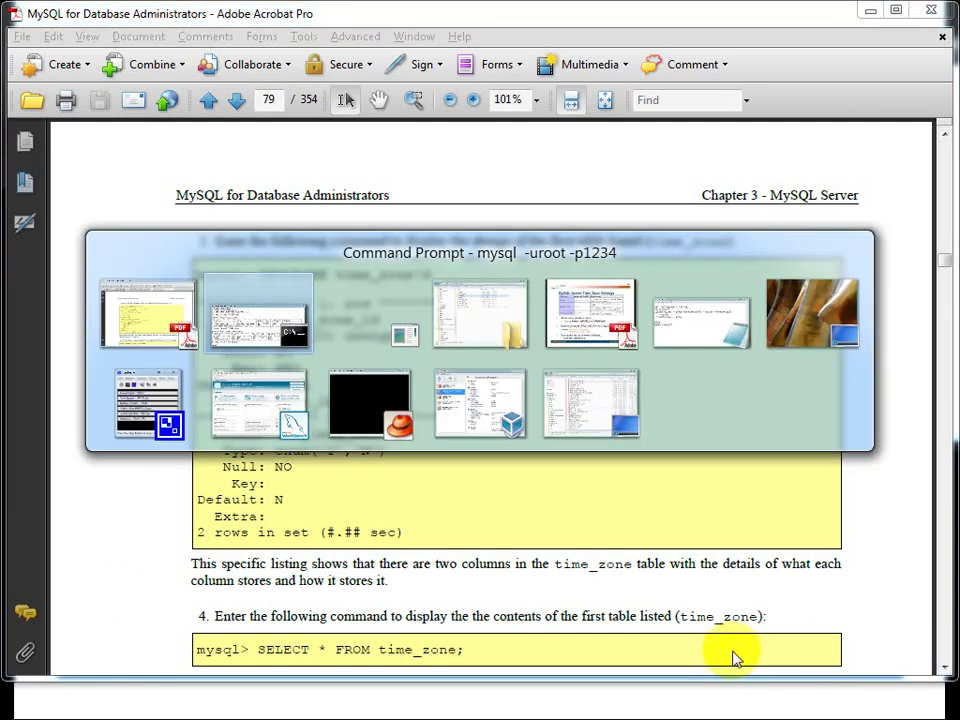
key(Up)
key(BackSpace)
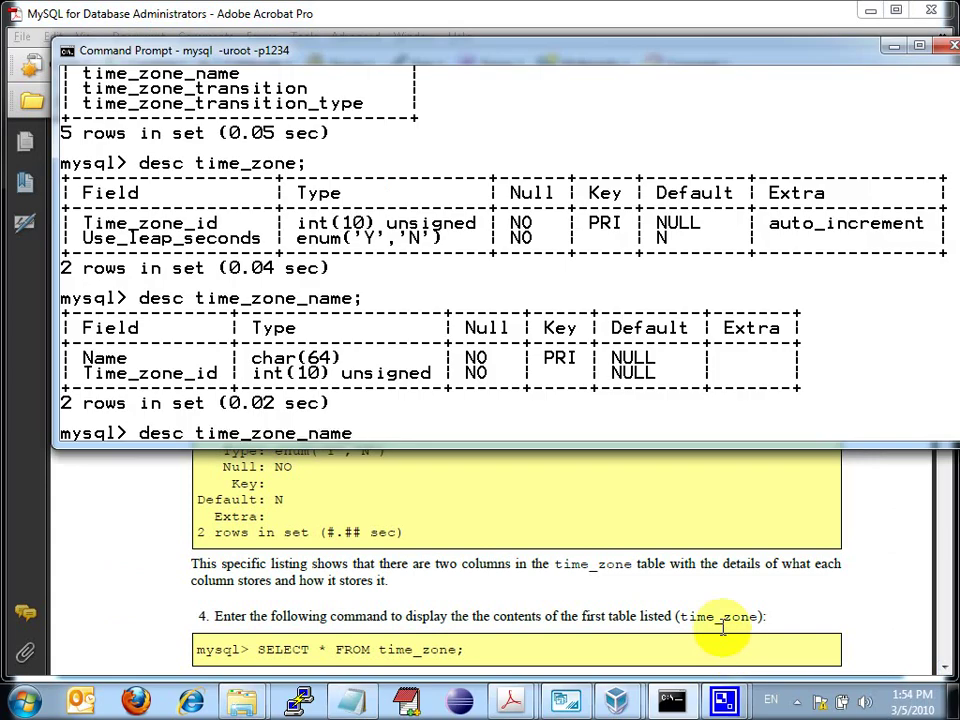
text(2)
key(Return)
text(;)
key(Return)
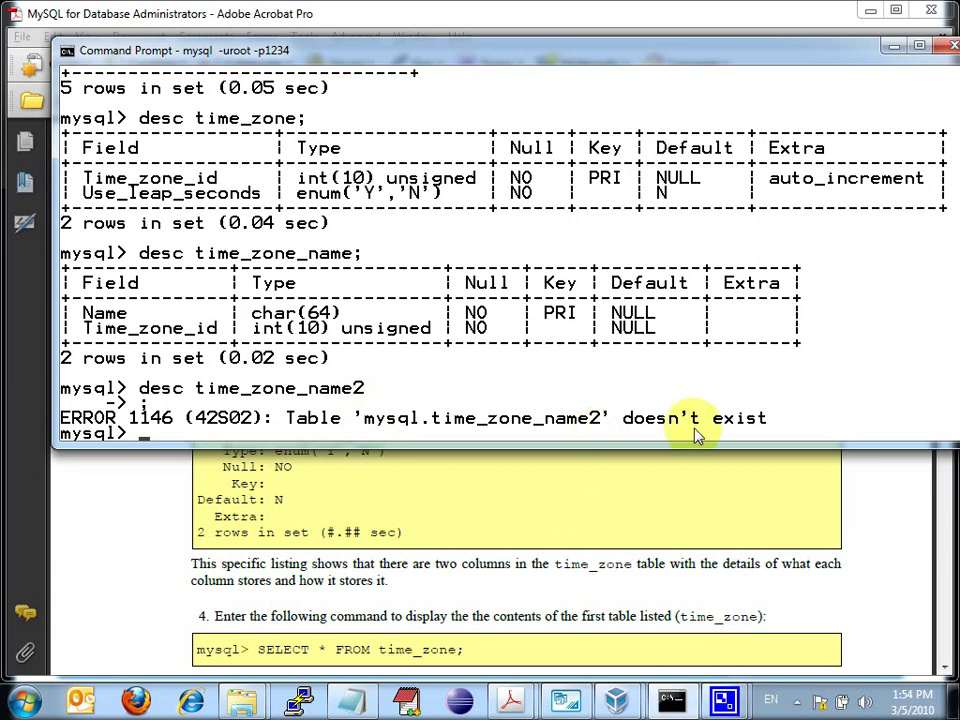
Describe the time_zone_name table again, reusing the earlier statement.
text(;)
key(Up)
key(Up)
key(BackSpace)
text(;)
key(Return)
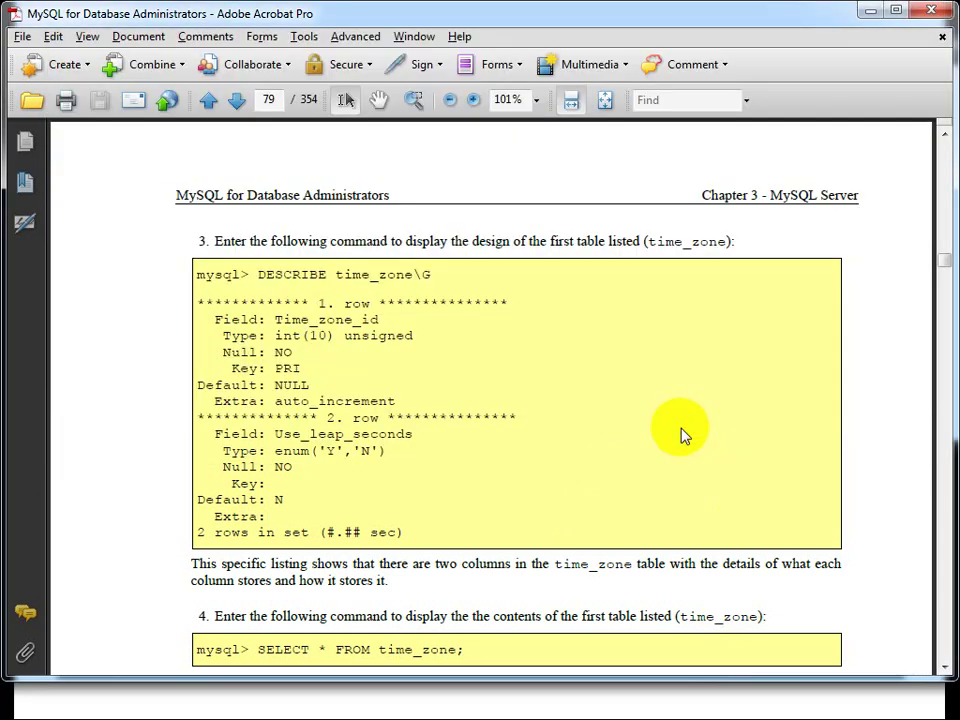
Read lab items 4 and 5 in the PDF, and list the 'time_zone%' tables again in the mysql client.
click(943, 667)
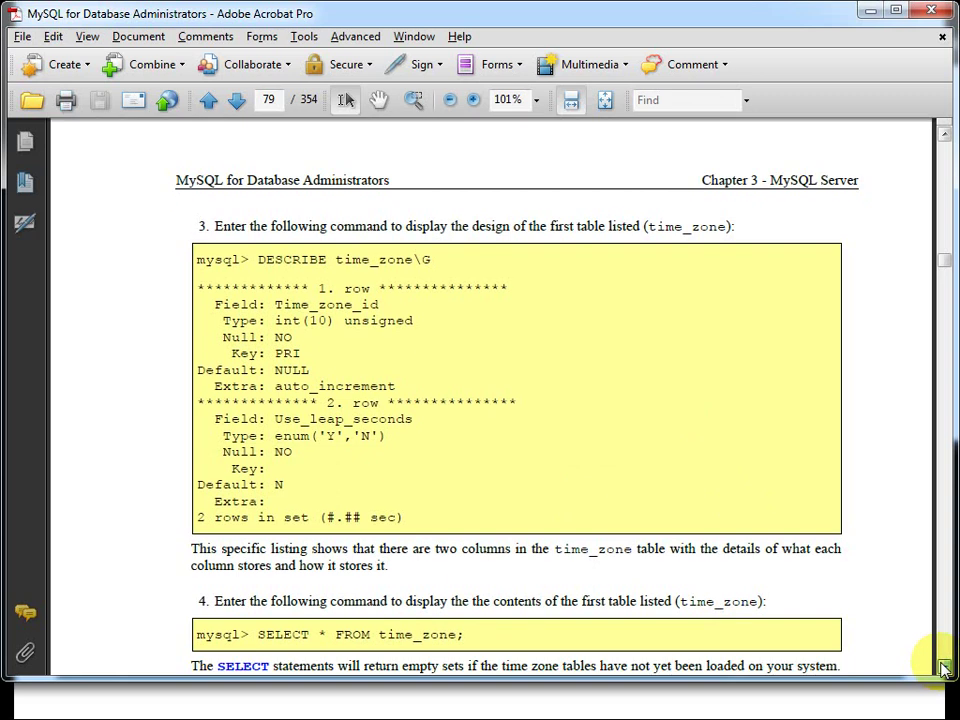
drag(943, 667, 943, 667)
key(alt+Tab)
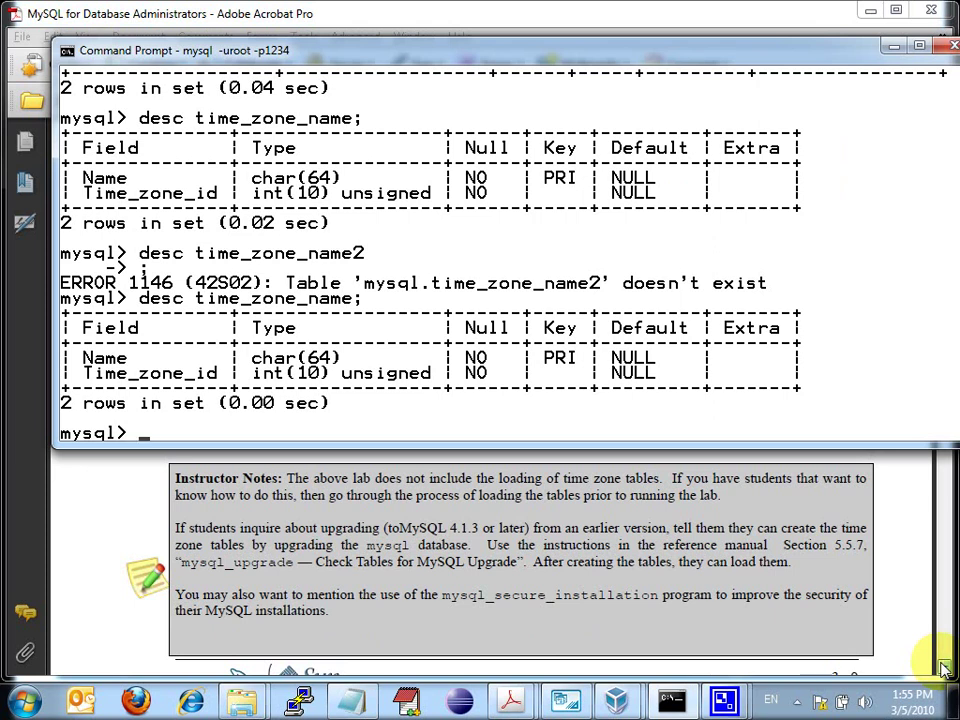
key(Up)
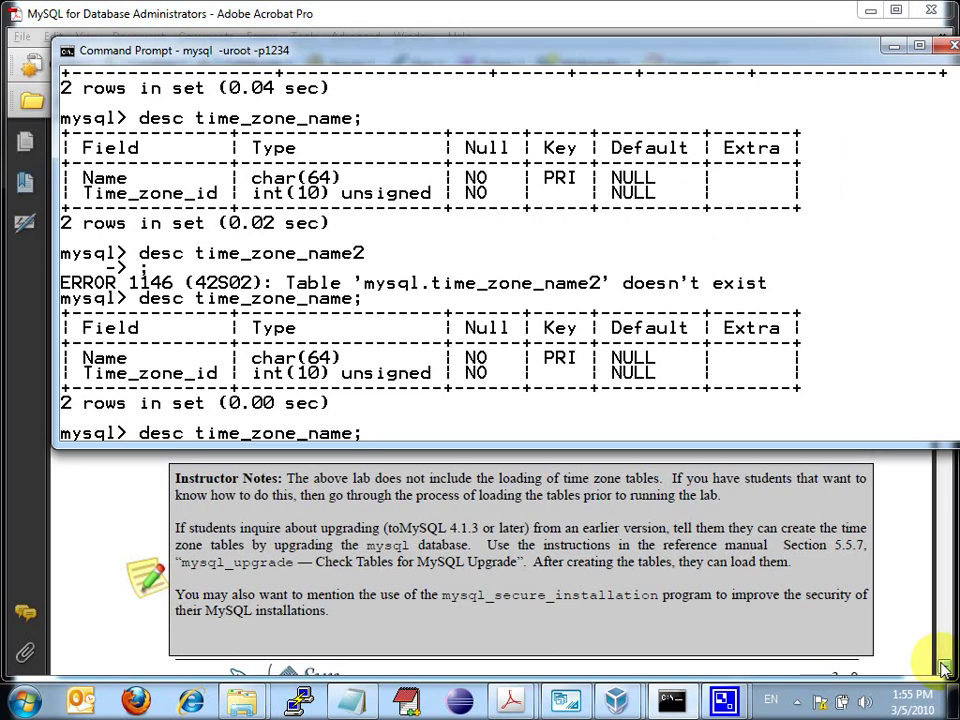
key(Up)
key(Up)
key(Up)
key(Up)
key(Return)
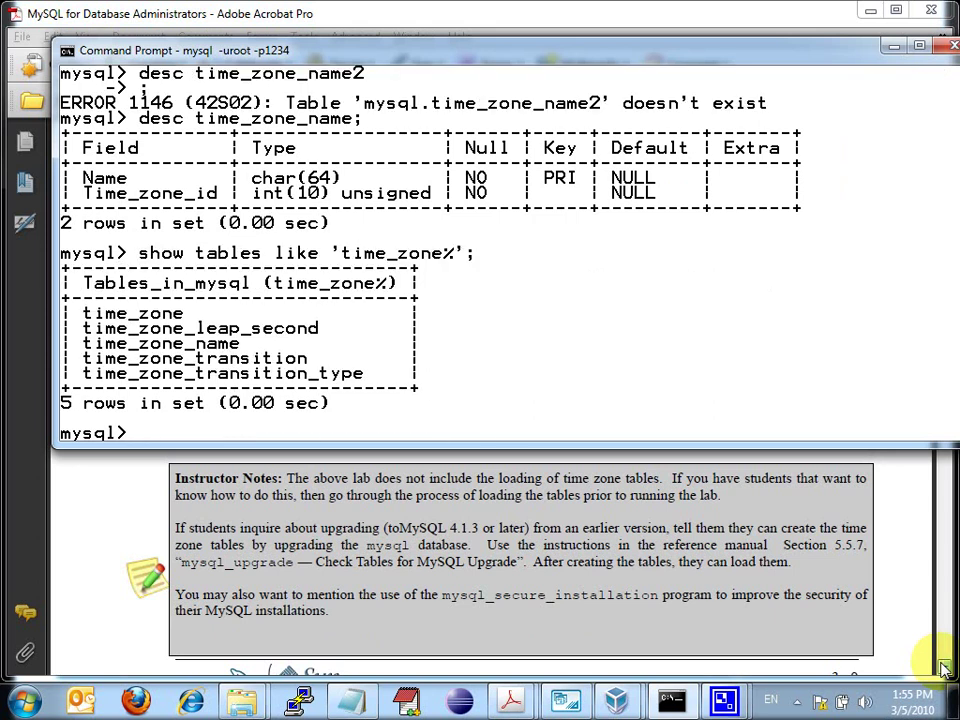
Query all rows of the time_zone_transition table.
text(select * from )
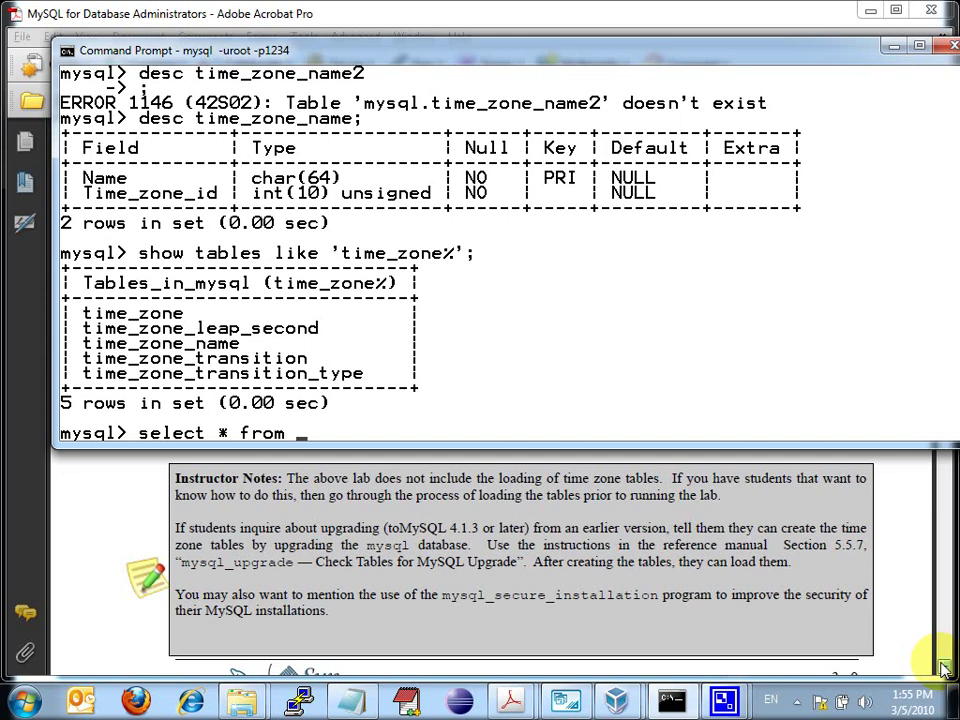
text(time_zon)
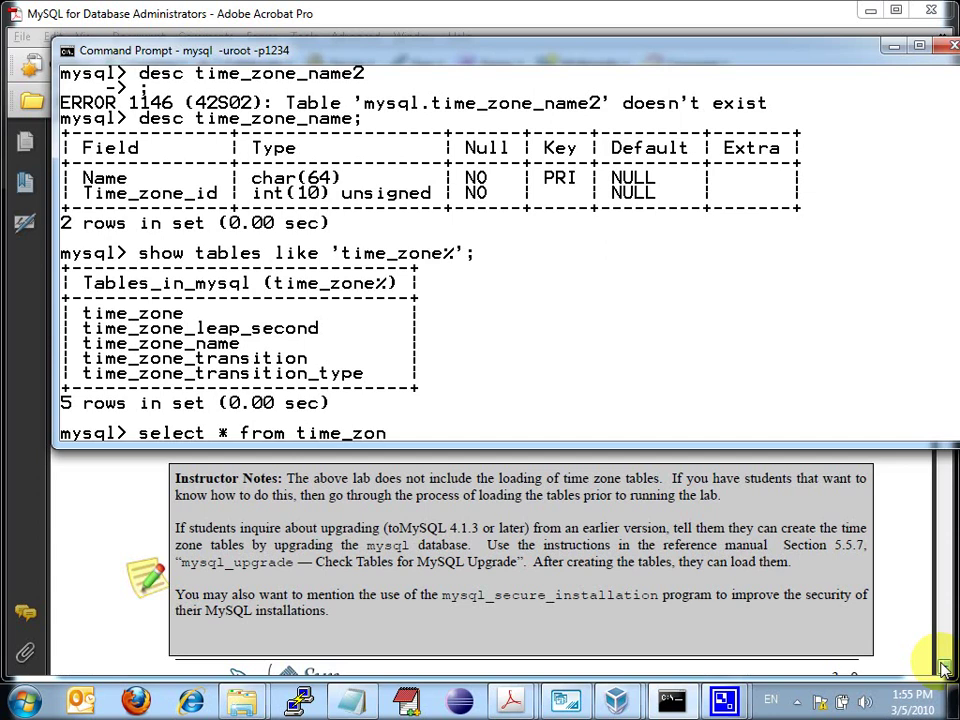
text(e_transition)
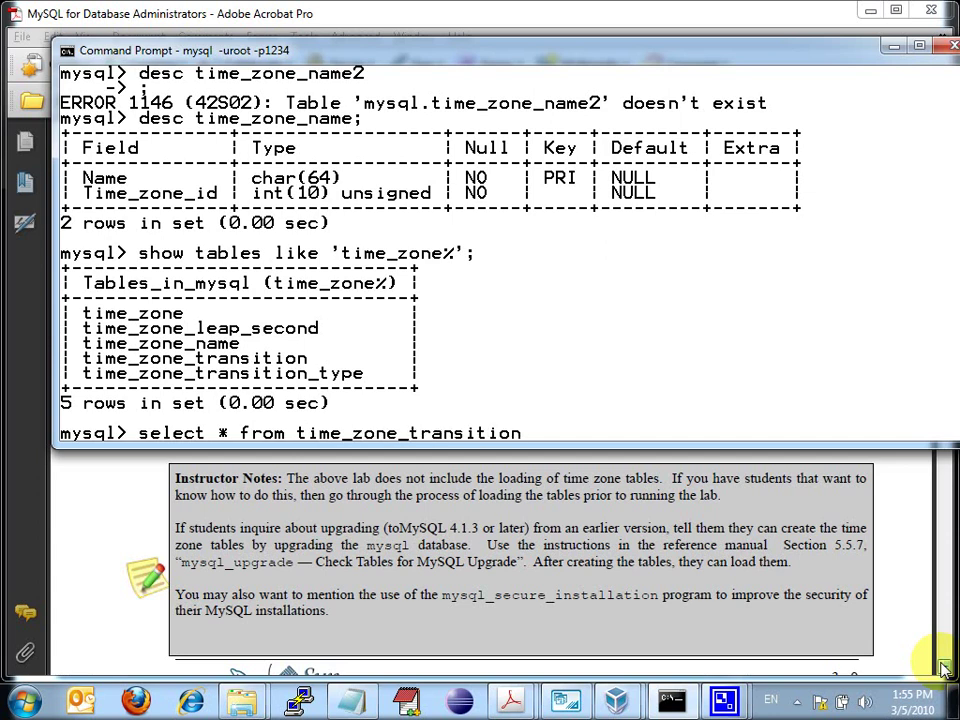
text(;)
key(Return)
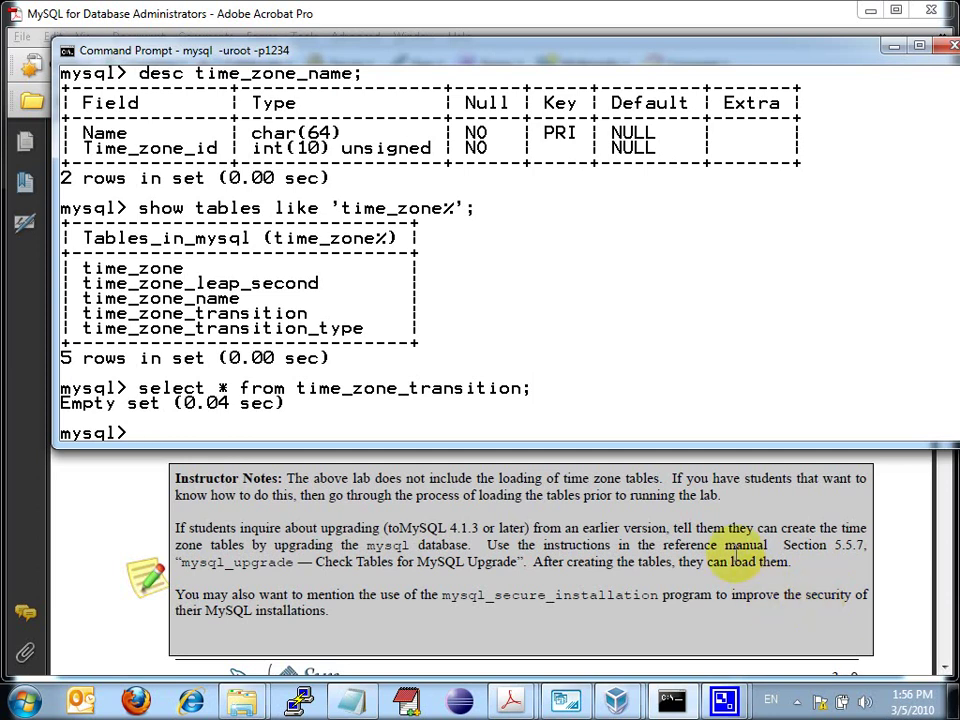
Read on in the course PDF to section 3.3 and switch to the MySQL Server Time Zone Settings slide.
click(120, 521)
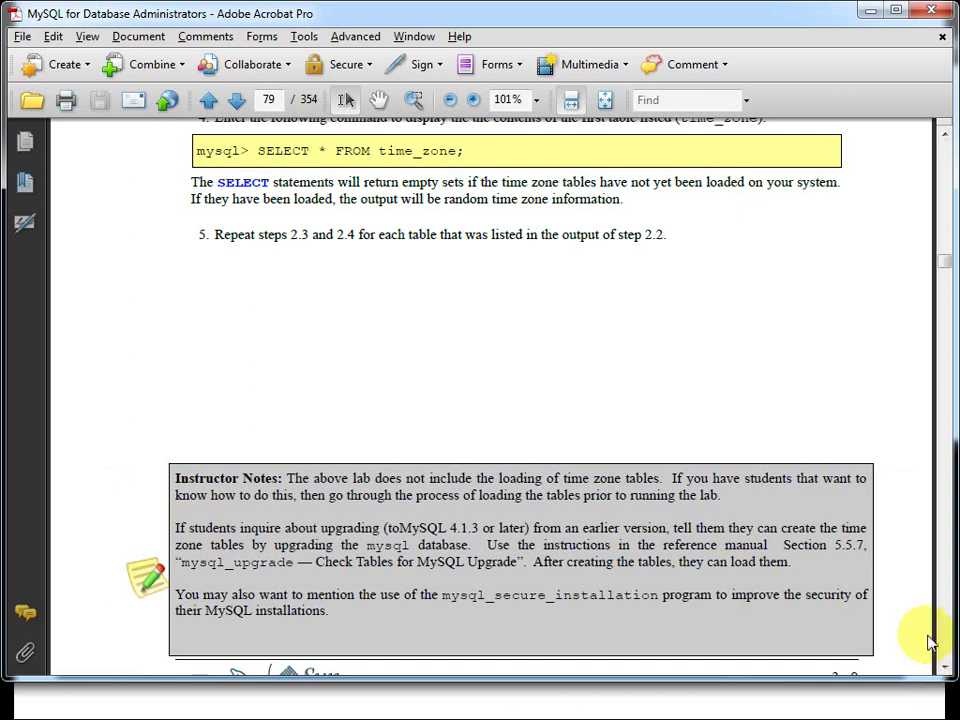
click(944, 667)
drag(944, 667, 944, 667)
key(alt+Tab)
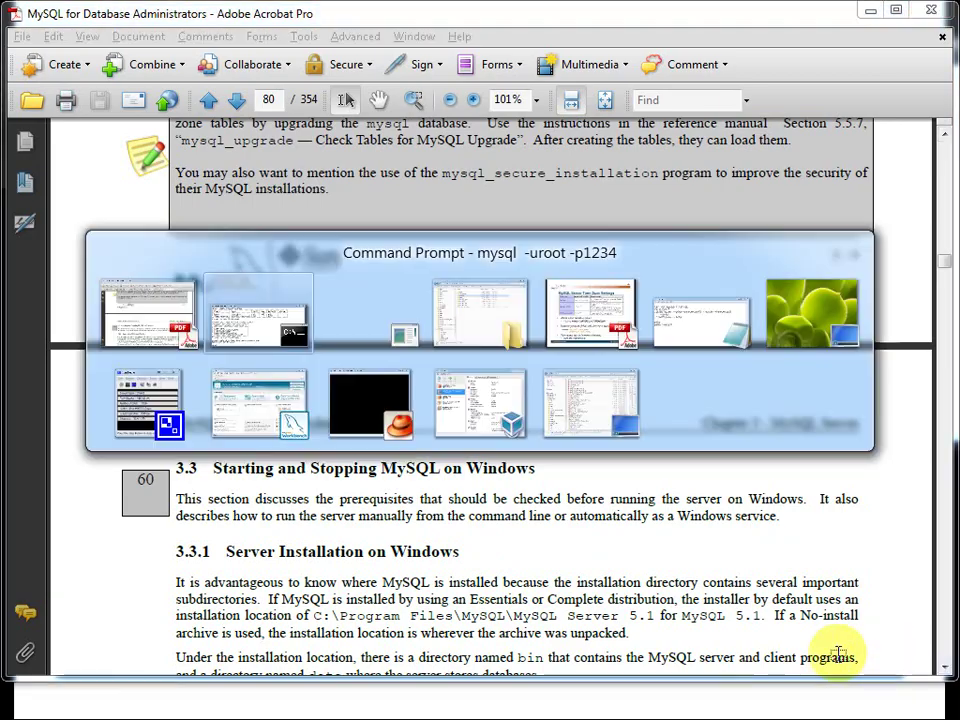
key(alt+Tab)
key(alt+Tab)
key(alt+Tab)
key(alt+Tab)
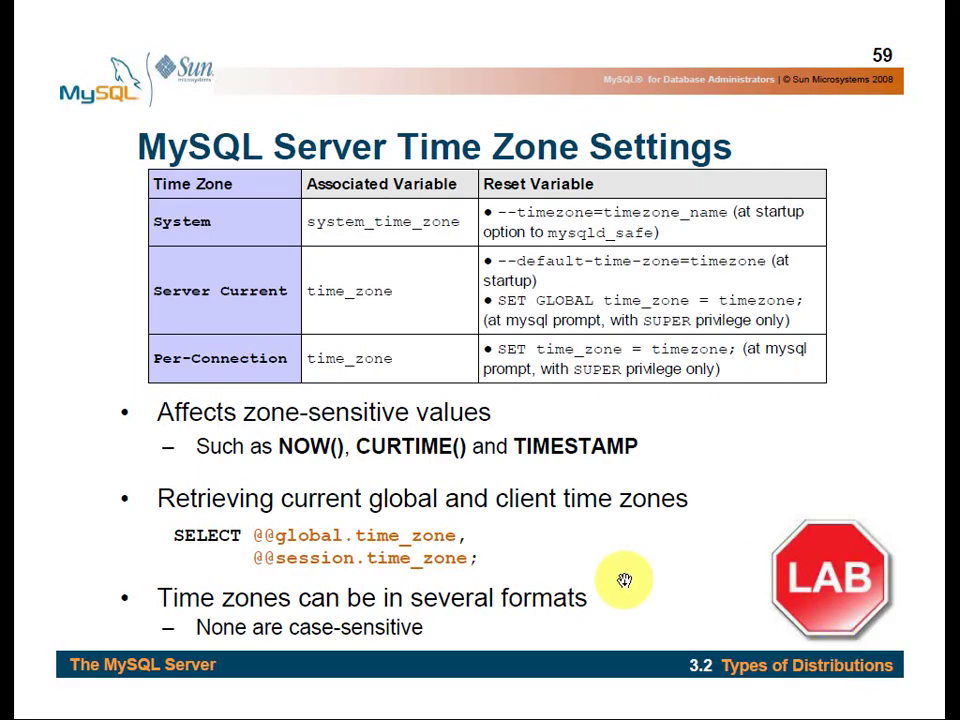
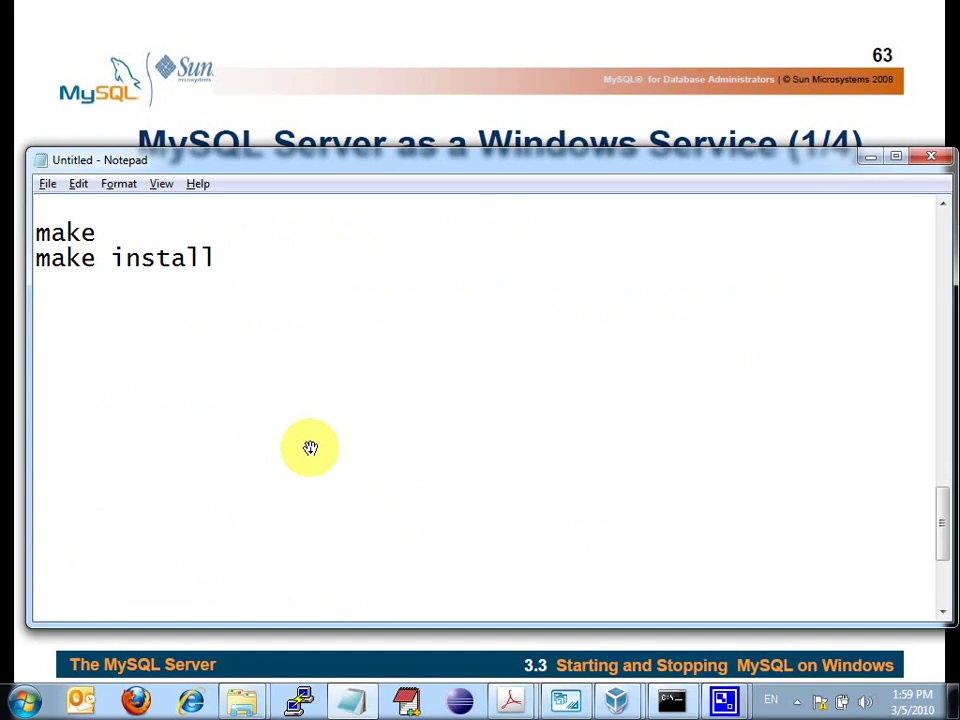
Delete the list lines jQuery 1, ZendFramework and CodeIgniter at the end of the untitled Notepad file.
key(Return)
key(Return)
key(Return)
key(Return)
text(* jQuery 1 * ZendFramework * CodeIgniter)
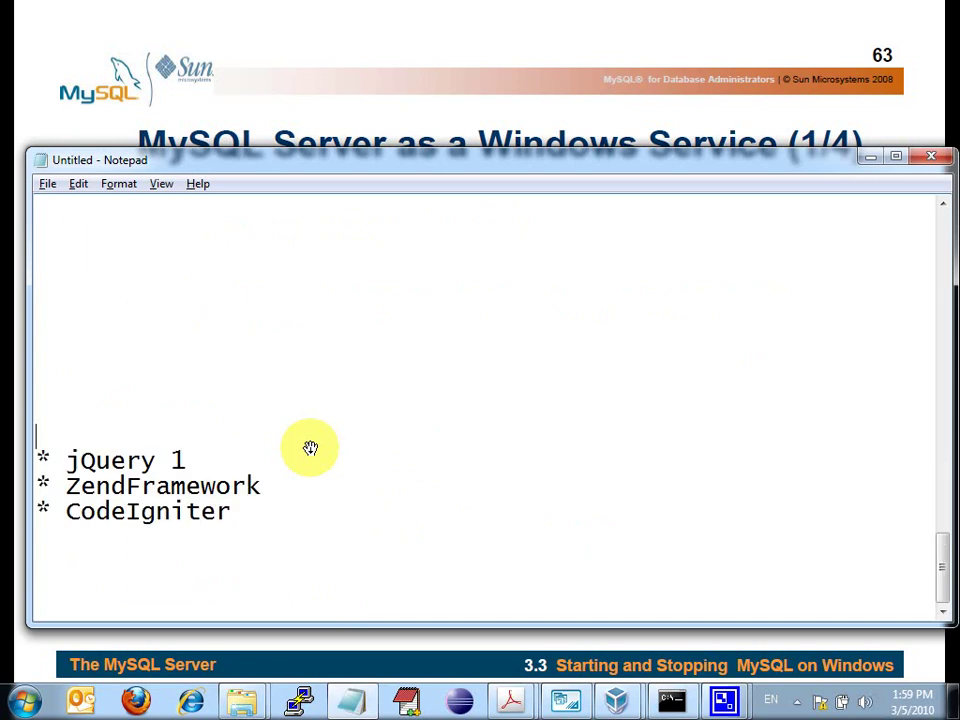
key(Down)
key(shift+Down)
key(shift+Down)
key(shift+Down)
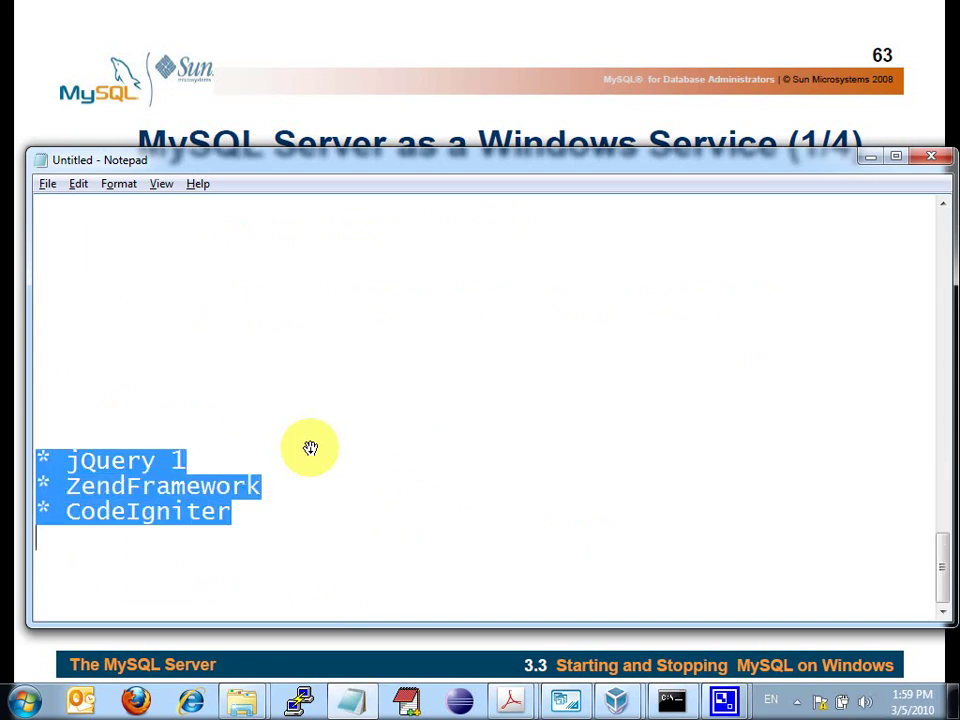
key(Delete)
Write mysqld on a new line well below make install in the Notepad file.
key(Down)
key(Down)
key(Down)
key(Down)
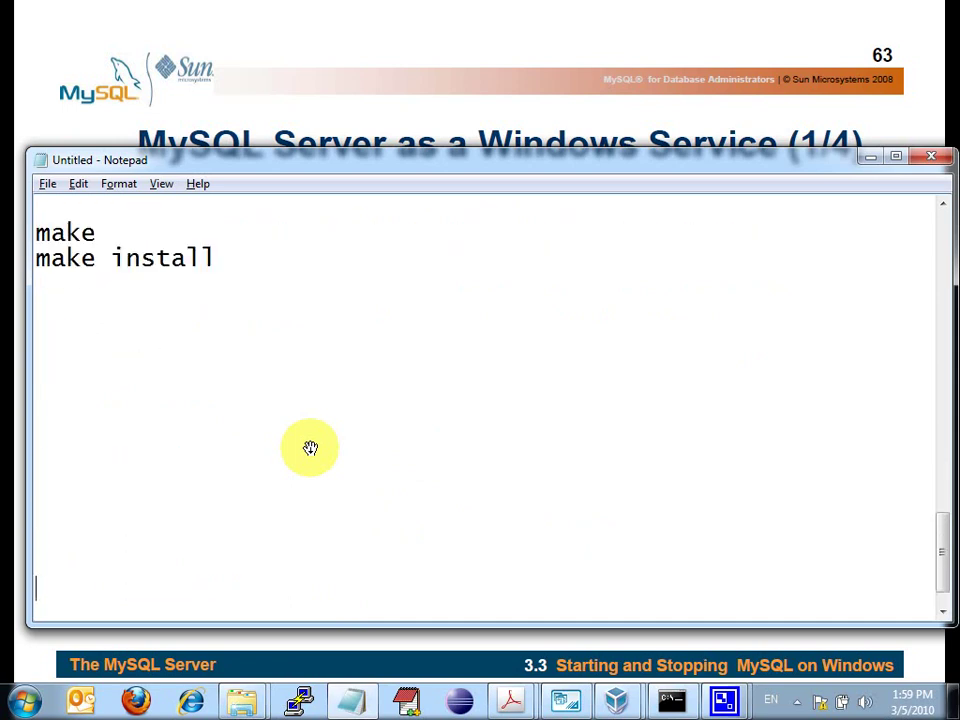
key(Down)
key(Down)
text(mysqld)
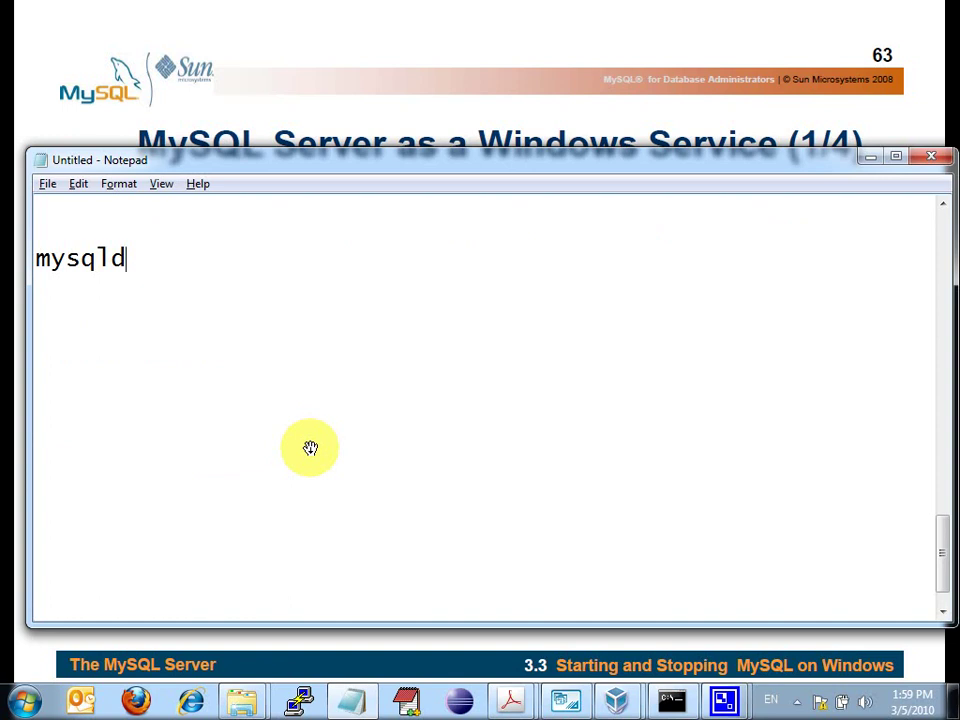
Complete the mysqld line in Notepad as mysqld --install mysql_test --defaults-file=c:\my.ini, followed by a blank line.
text(--install)
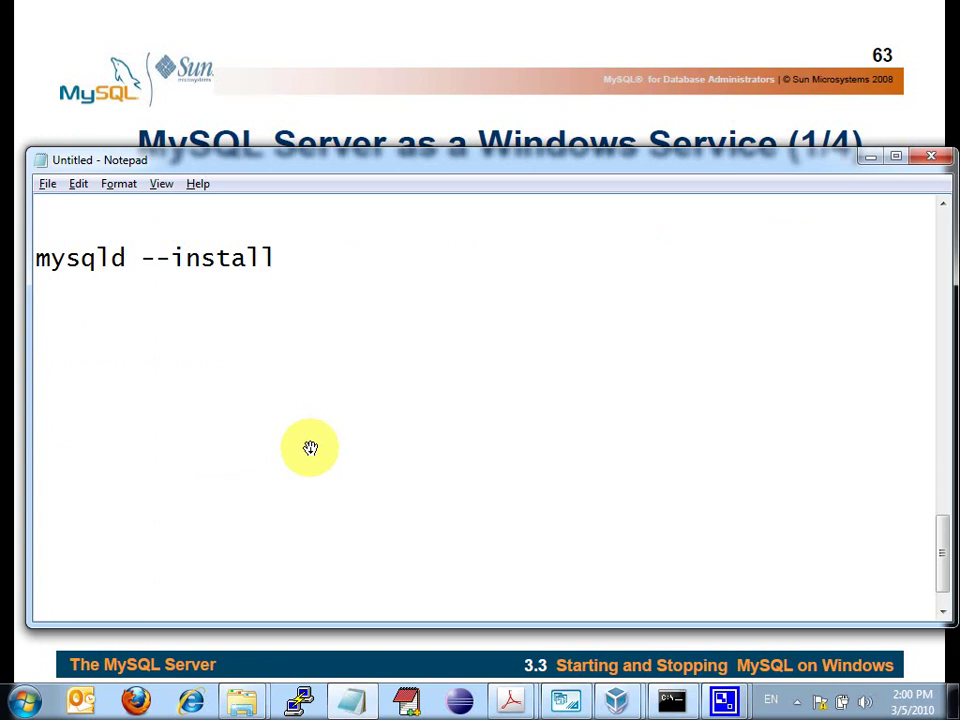
text( mysql_test)
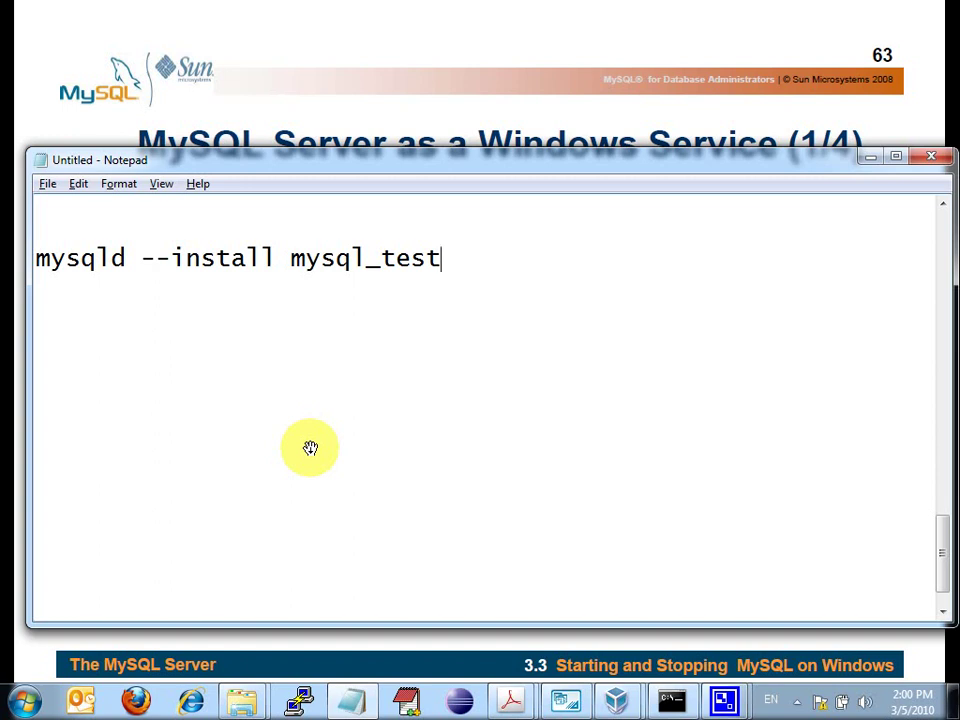
text(--)
text(defaults-f)
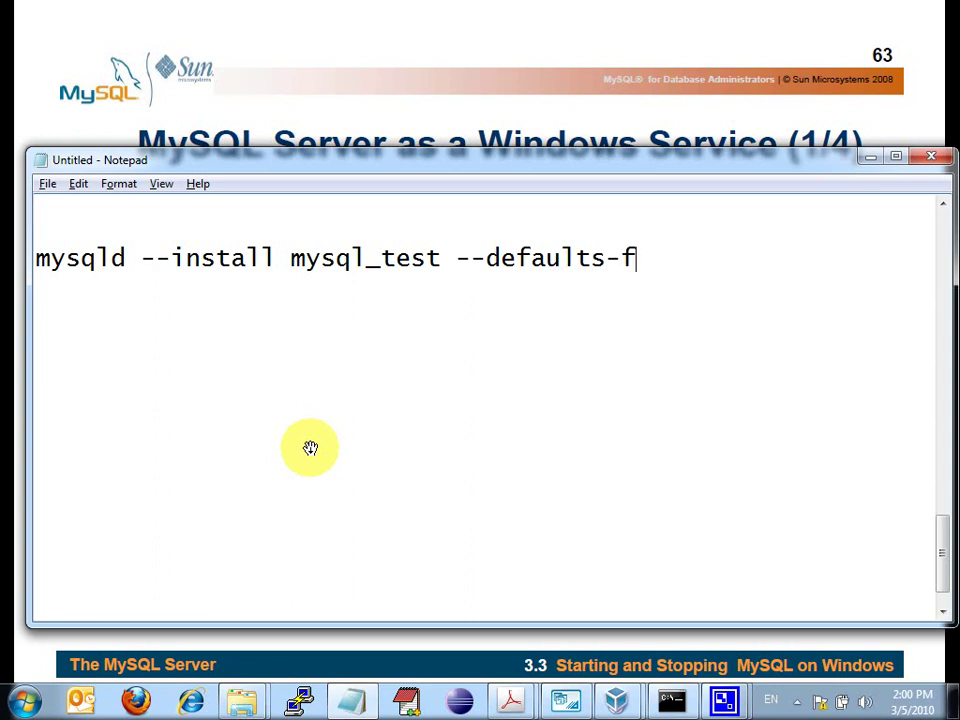
text(ile=c:])
key(BackSpace)
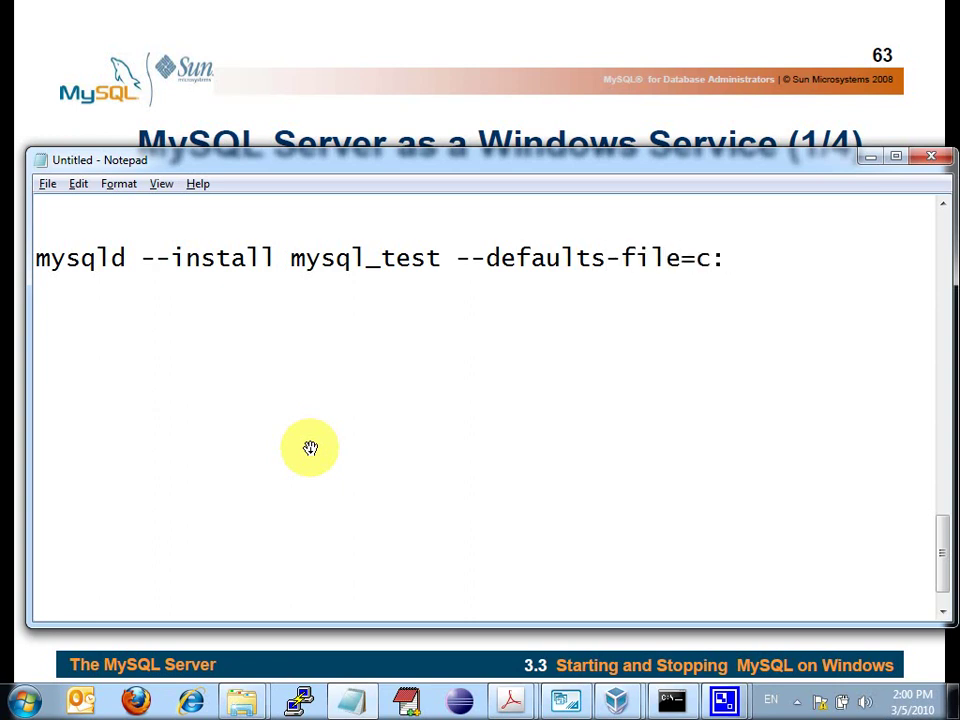
text(\my.ini)
key(Return)
key(Return)
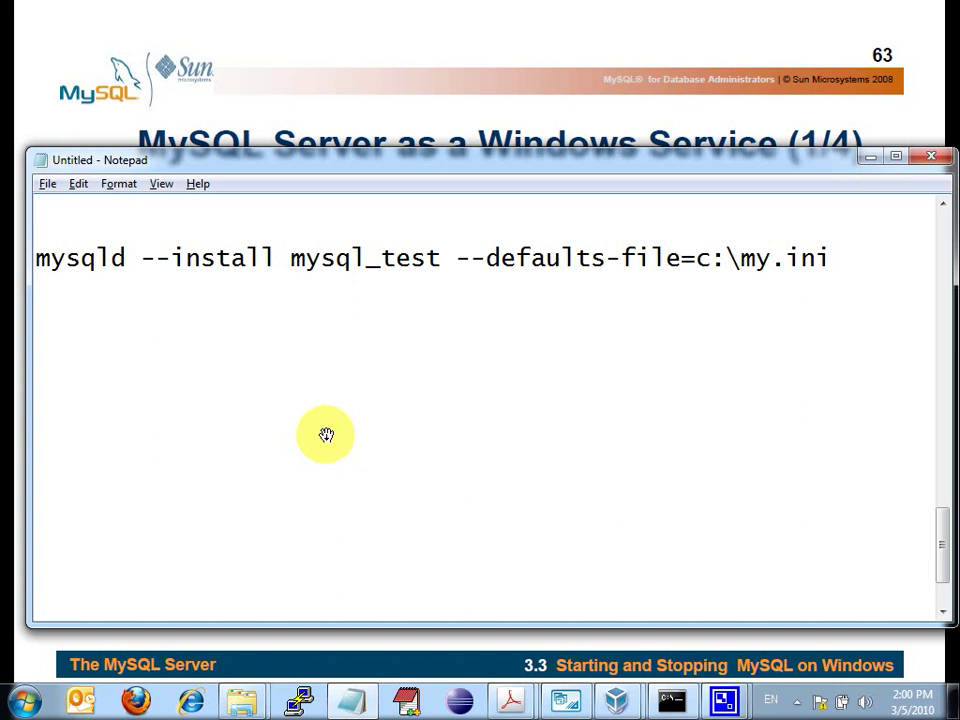
Highlight the defaults-file path c:\my.ini at the end of the mysqld --install line.
drag(591, 262, 604, 262)
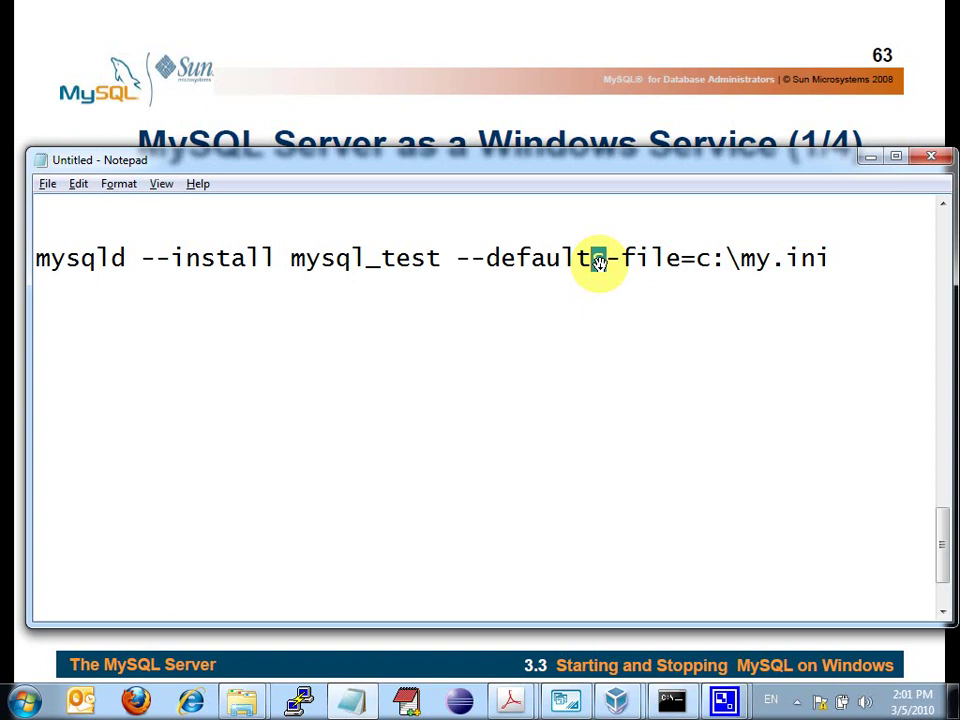
key(Right)
key(Right)
key(Right)
key(Right)
key(Right)
key(Right)
key(Right)
key(shift+End)
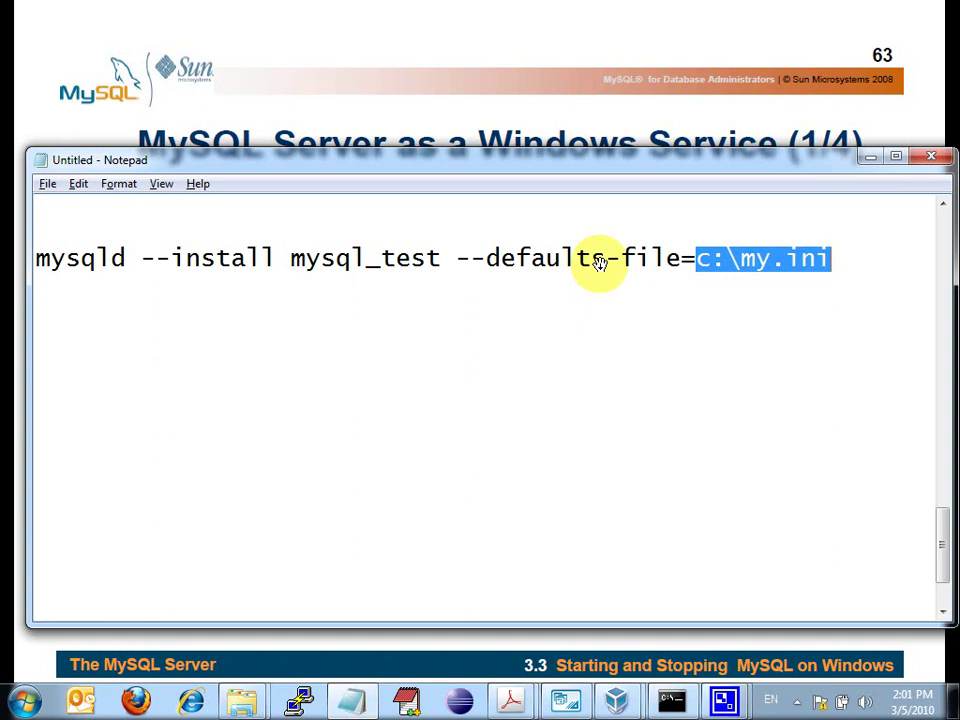
key(Down)
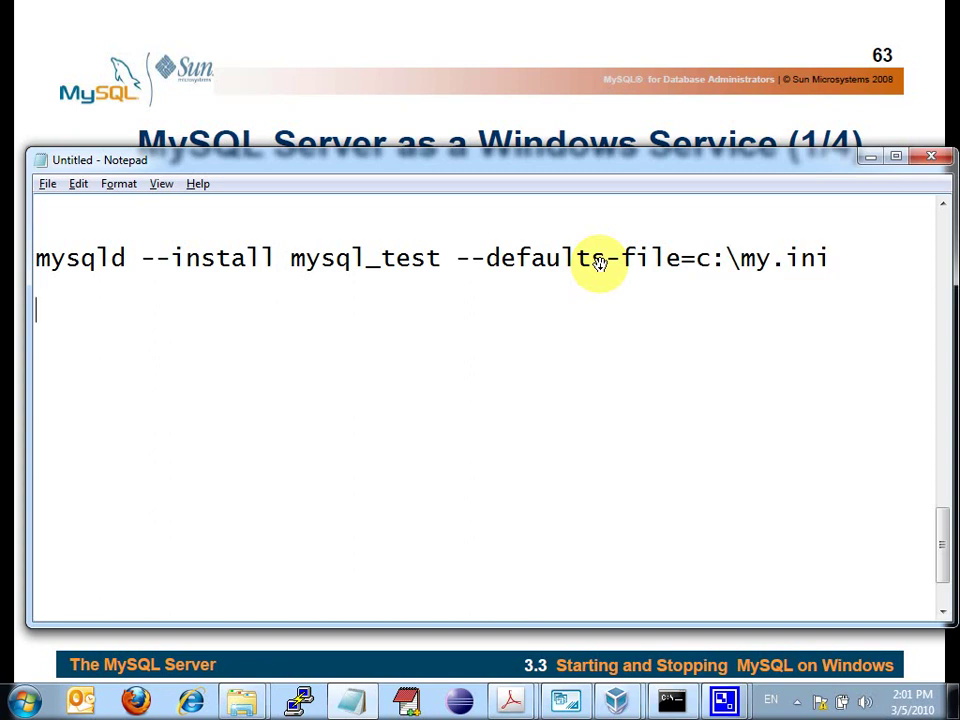
Change the drive letter of the defaults-file path in the mysqld --install line to D.
key(Left)
key(shift+Left)
key(shift+Left)
key(shift+Left)
key(shift+Left)
key(shift+Left)
key(shift+Left)
key(shift+Left)
key(shift+Left)
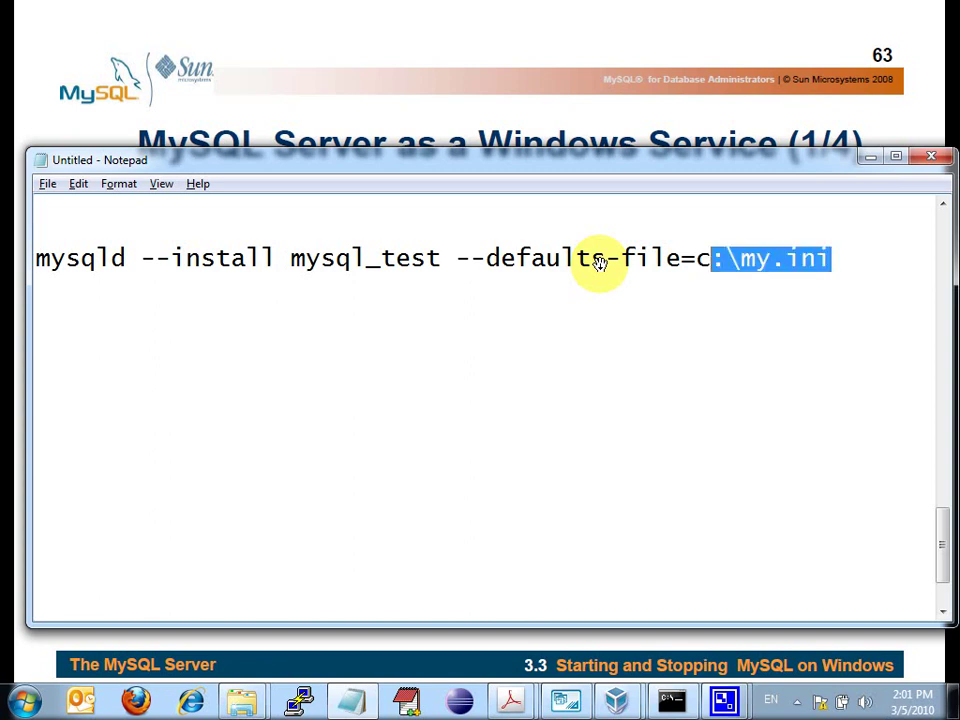
key(shift+Left)
key(Left)
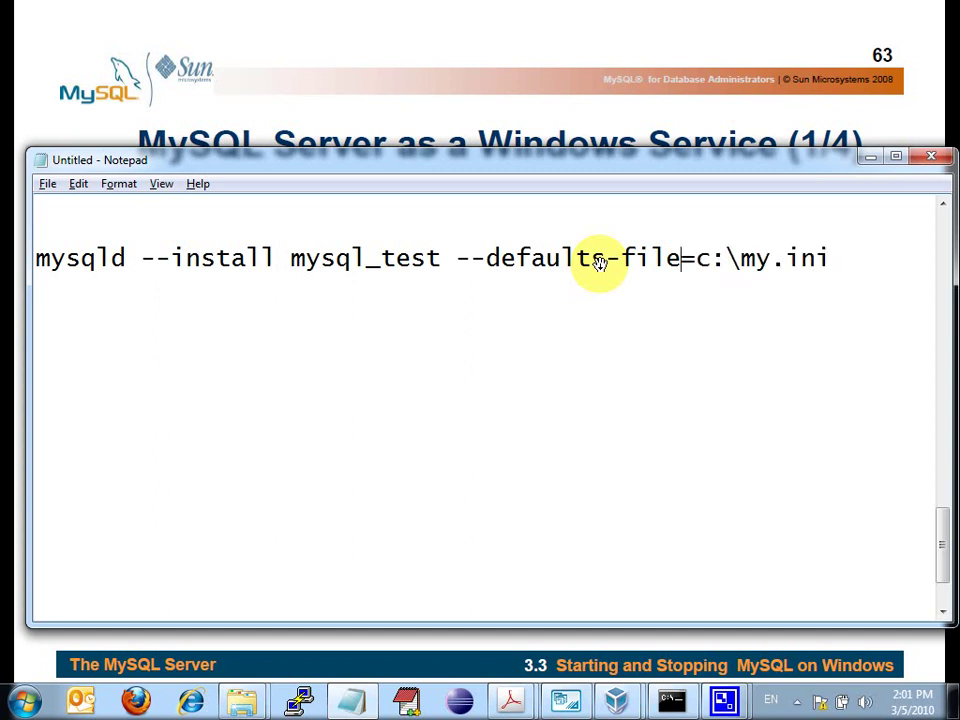
key(Right)
key(shift+Right)
text(D)
Below the install command, write d:\my.ini, a [mysqld] section header and a datadir= line without a value.
key(Down)
key(Down)
text(d:\)
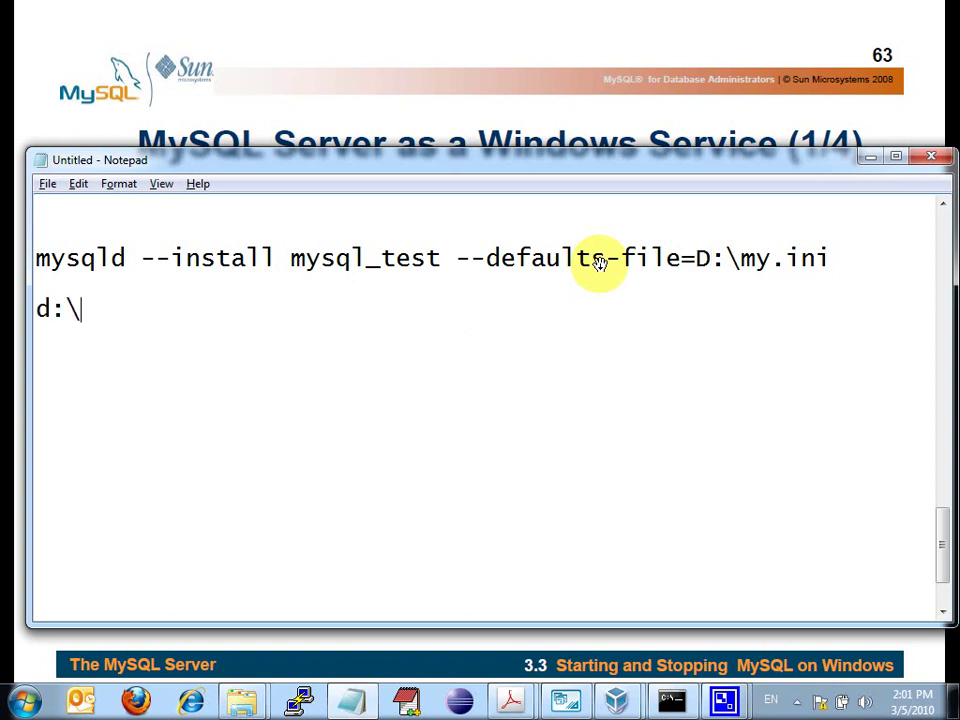
text(my.ini)
key(Return)
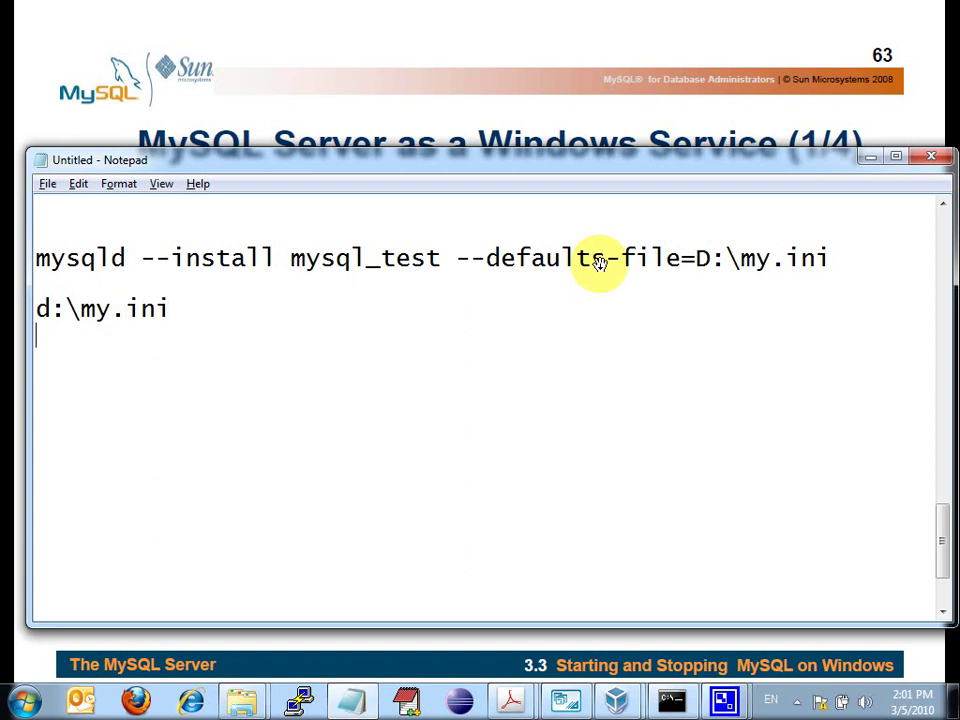
text([mysqld])
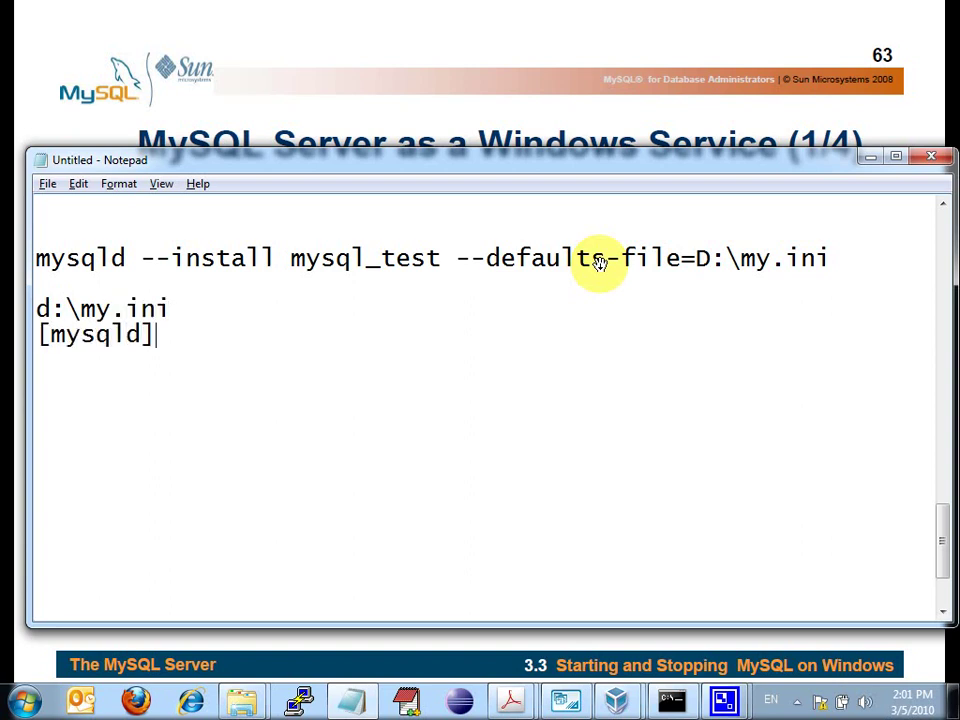
key(Return)
text(datadir=)
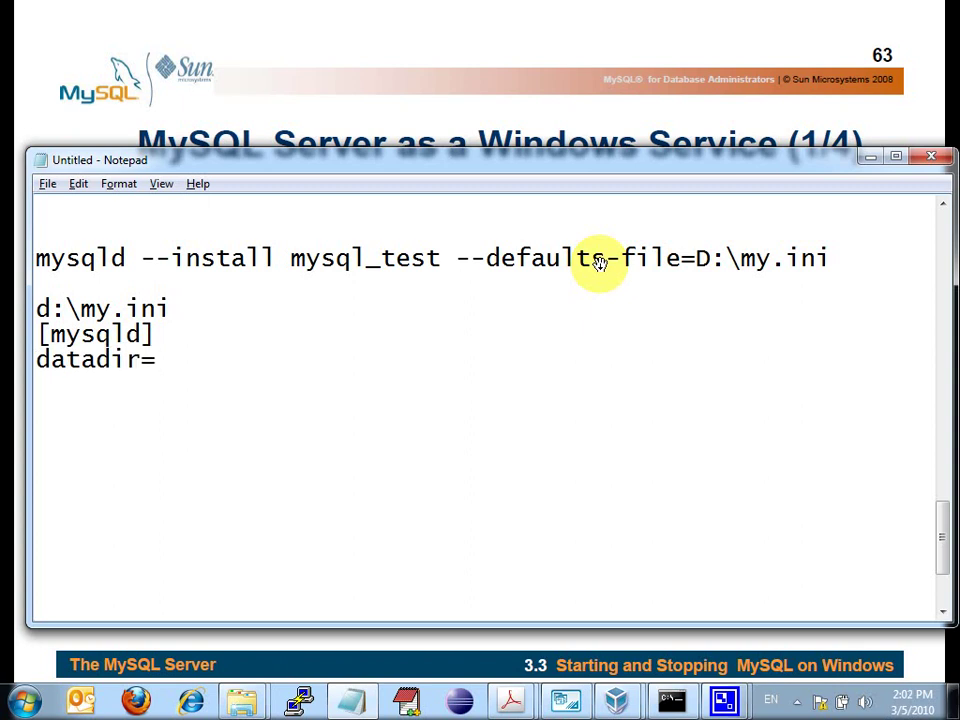
Add the line port=3307 under the datadir setting.
key(Return)
text(port=)
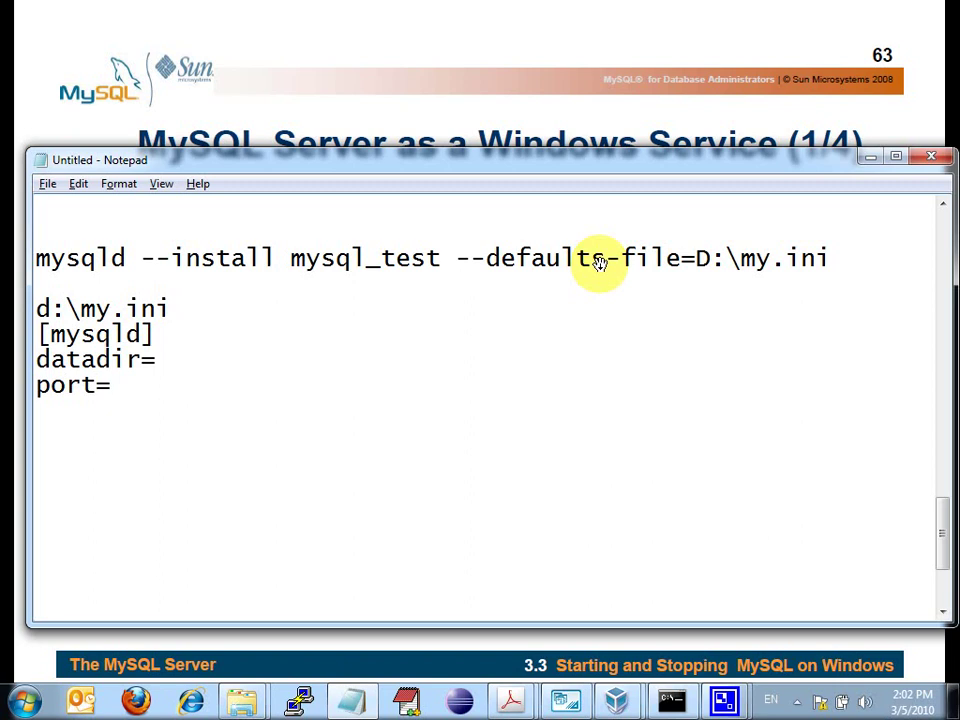
text(3306)
key(BackSpace)
text(7)
Set the datadir value to C:\ProgramData\MySQL\...\data and enclose the path in double quotes.
key(Up)
text(D)
key(BackSpace)
text(C:)
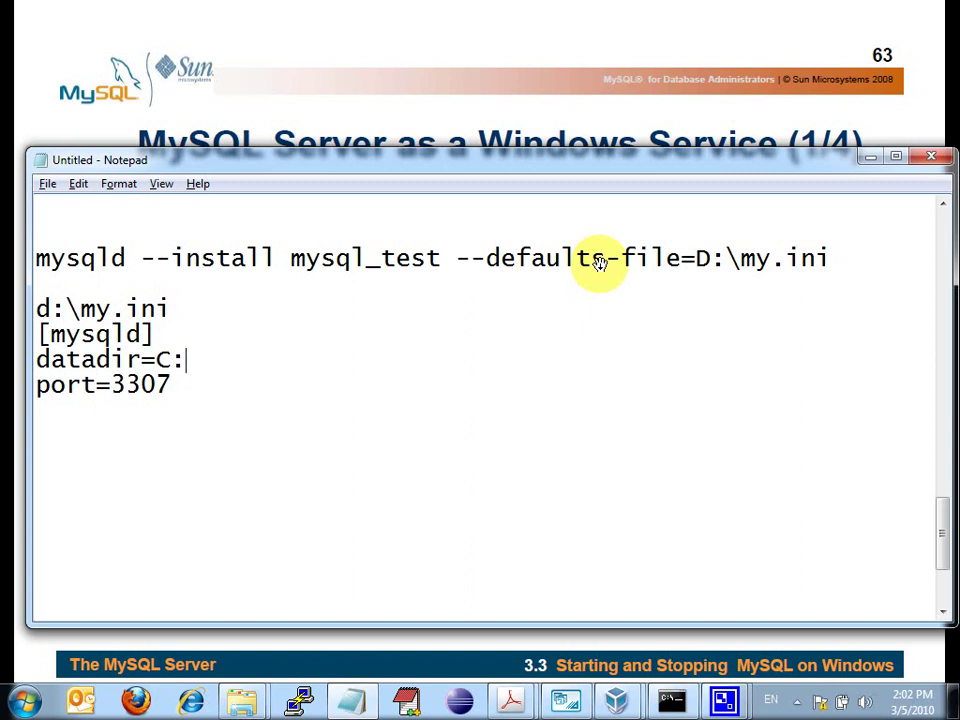
text(\ProgramDa)
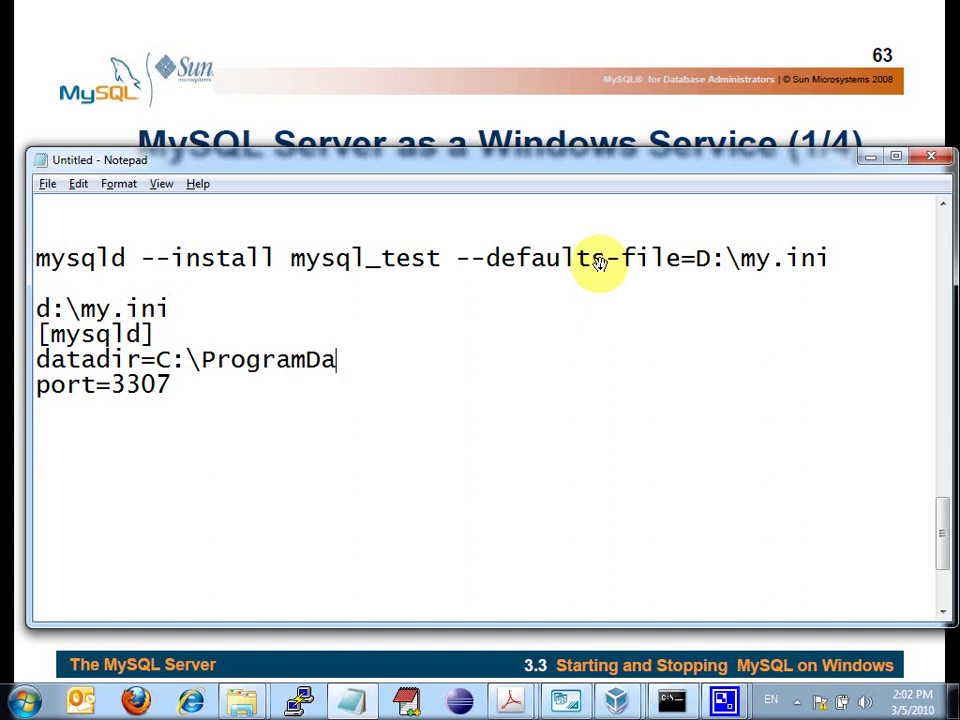
text(ta\MySQ)
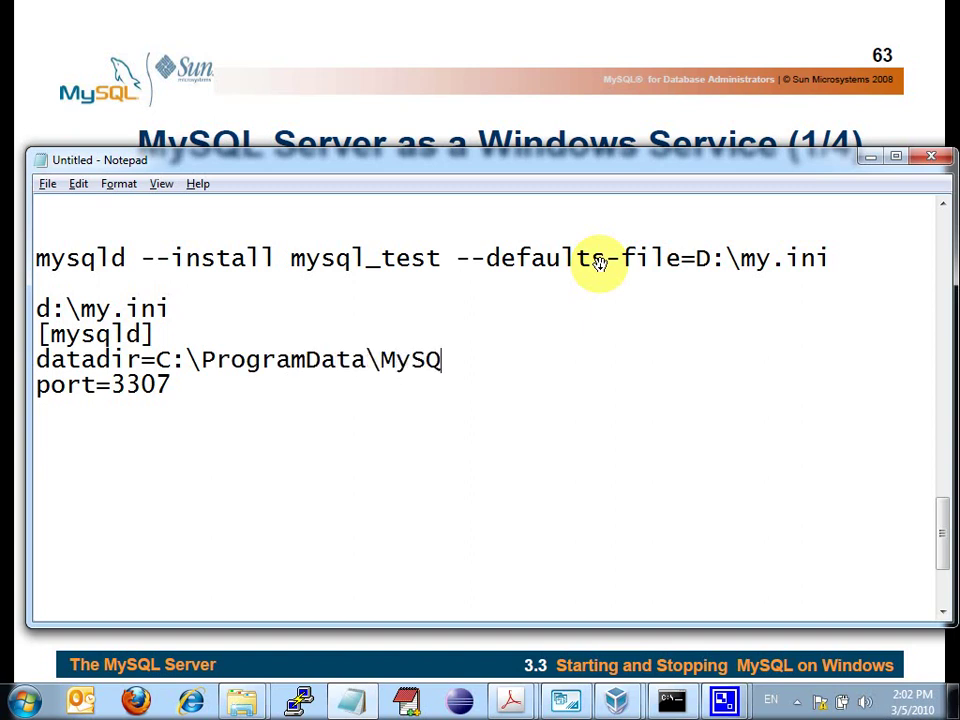
text(L\...\data")
key(Left)
key(Left)
key(Left)
key(Left)
key(Left)
key(Left)
key(Left)
key(Left)
key(Left)
key(Left)
key(Left)
key(Left)
key(Left)
key(Left)
key(Left)
key(Left)
key(Left)
key(Left)
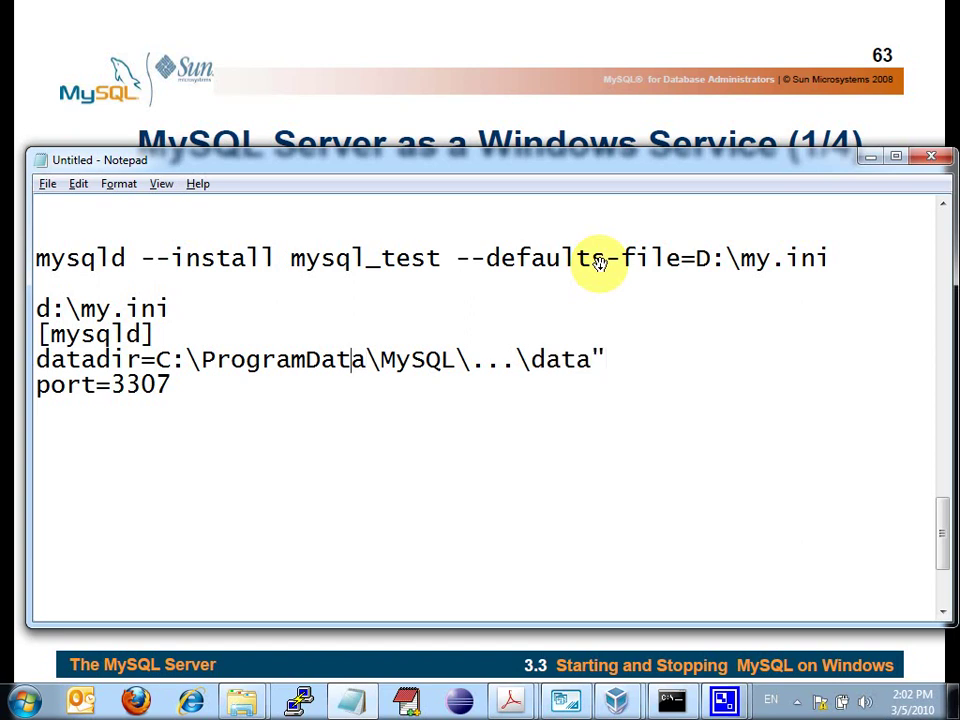
key(Left)
key(Left)
key(Left)
key(Left)
key(Left)
key(Left)
key(Left)
key(Left)
key(Left)
key(Left)
key(Left)
key(Left)
text(")
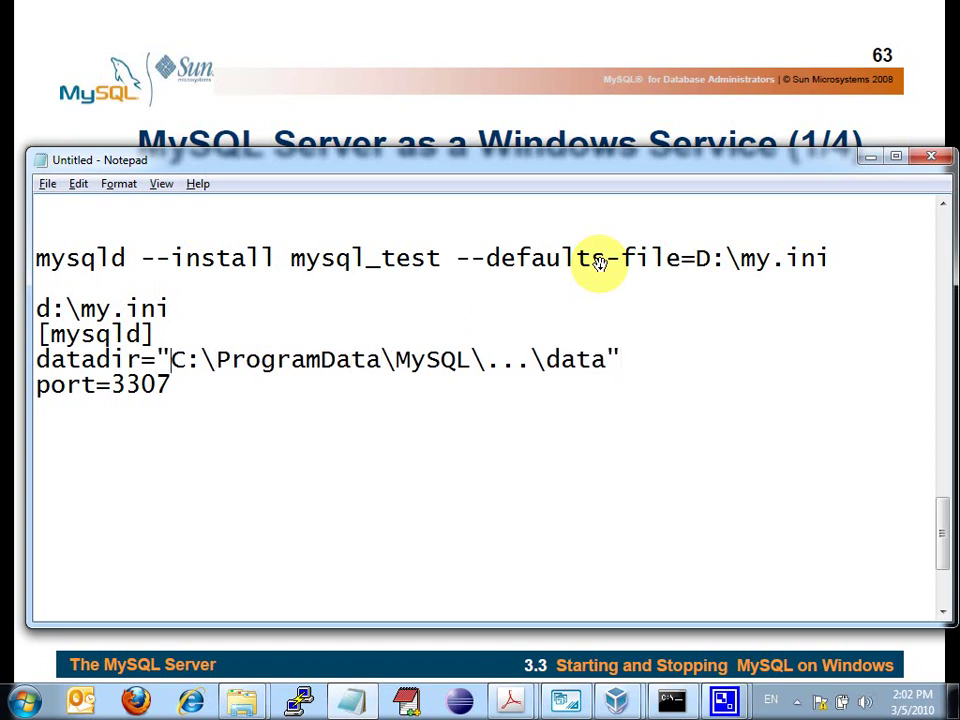
Replace every backslash in the datadir path with a forward slash, giving C:/ProgramData/MySQL/.../data.
key(Right)
key(Right)
key(Delete)
text(/)
key(Right)
key(Right)
key(Right)
key(Right)
key(Right)
key(Right)
key(Right)
key(Right)
key(Right)
key(Right)
key(Right)
text(.)
key(Delete)
key(BackSpace)
text(/)
key(Right)
key(Right)
key(Right)
key(Right)
key(Right)
key(Delete)
text(/)
key(Right)
key(Right)
key(Right)
key(Right)
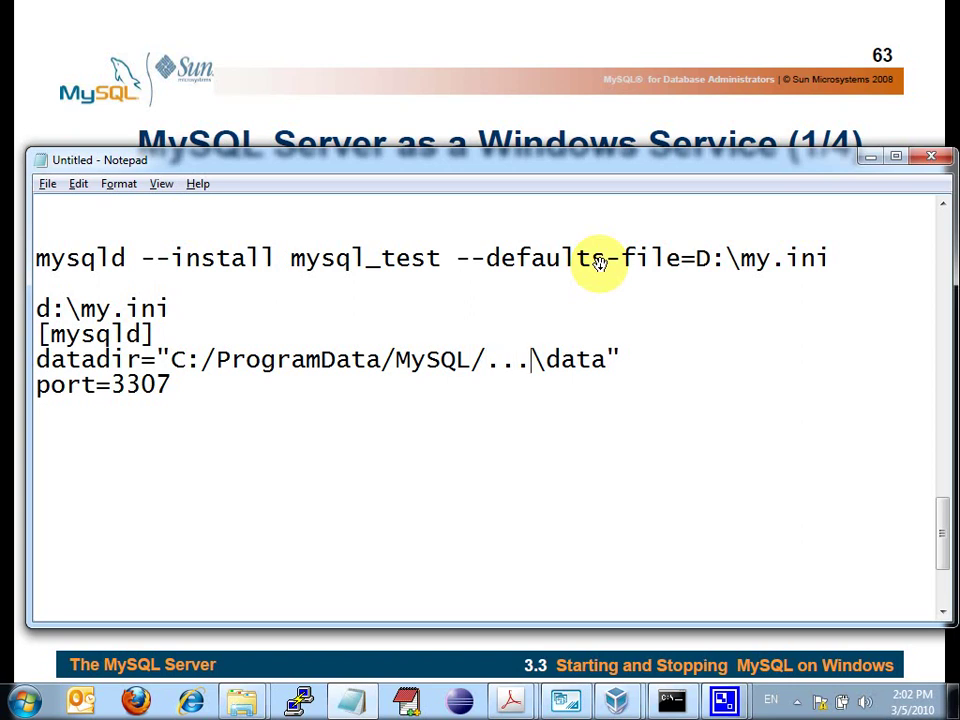
key(BackSpace)
text(/)
Replace the quoted path in the datadir line with D:/data2.
key(End)
key(shift+Home)
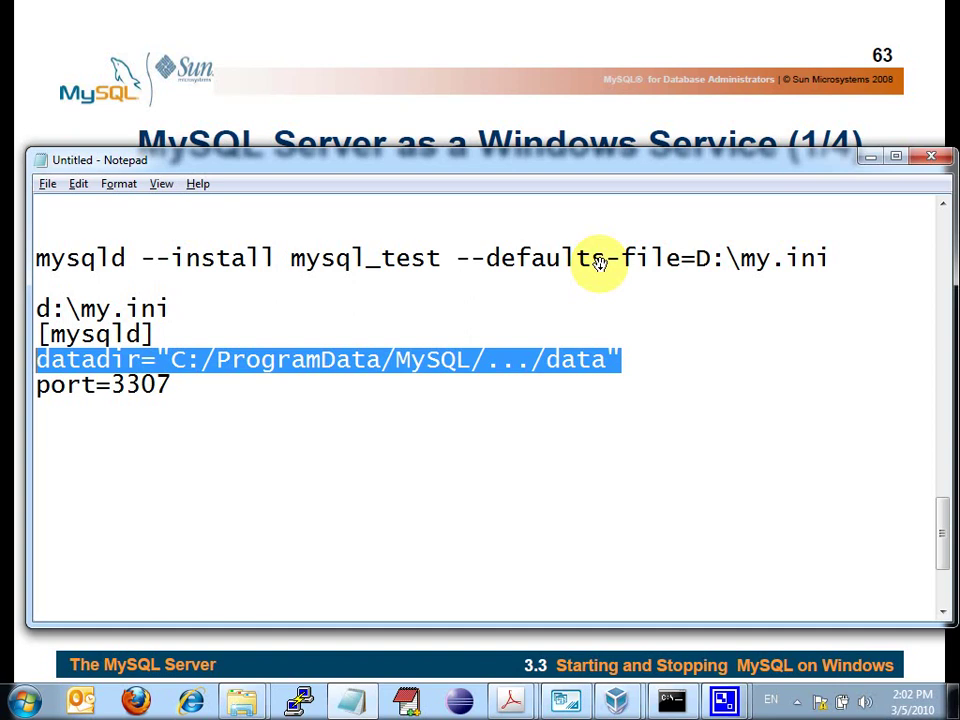
click(583, 358)
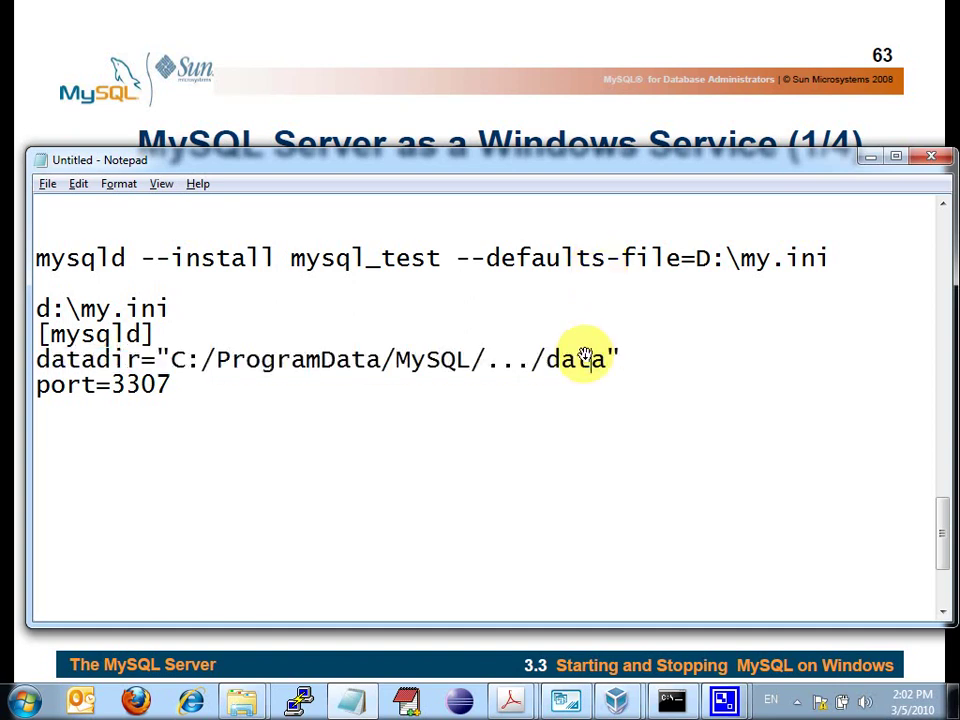
click(585, 358)
key(Left)
key(Left)
key(Left)
key(ctrl+Left)
key(ctrl+Left)
key(ctrl+Left)
key(ctrl+Left)
key(ctrl+Left)
key(ctrl+Left)
key(ctrl+shift+Right)
key(ctrl+shift+Right)
key(ctrl+shift+Right)
key(ctrl+shift+Right)
key(ctrl+shift+Right)
key(Delete)
text(D:/data2)
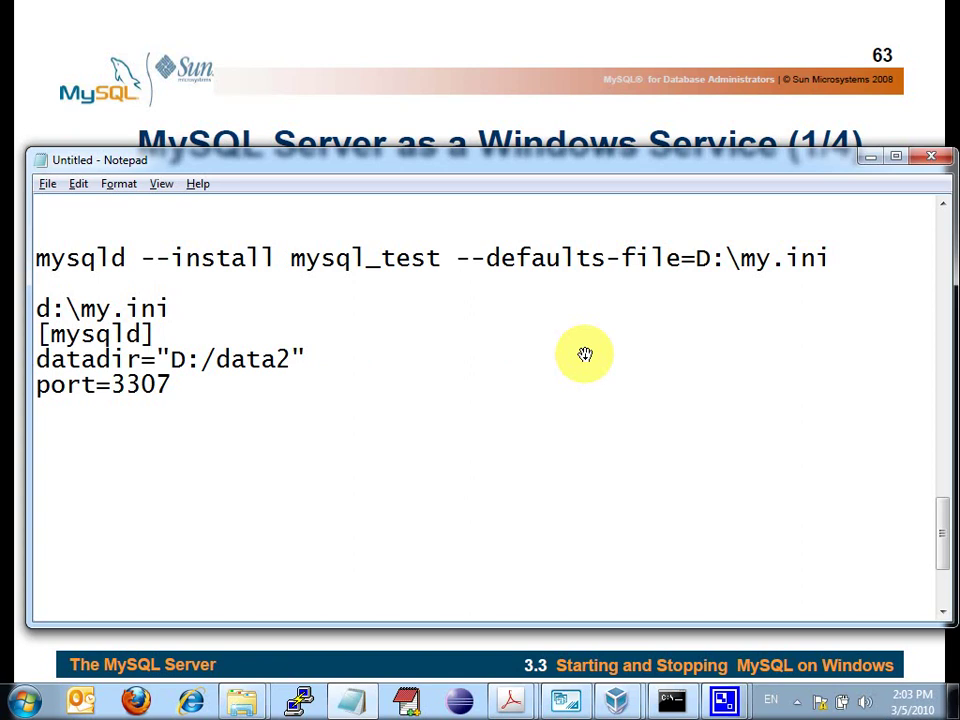
key(Down)
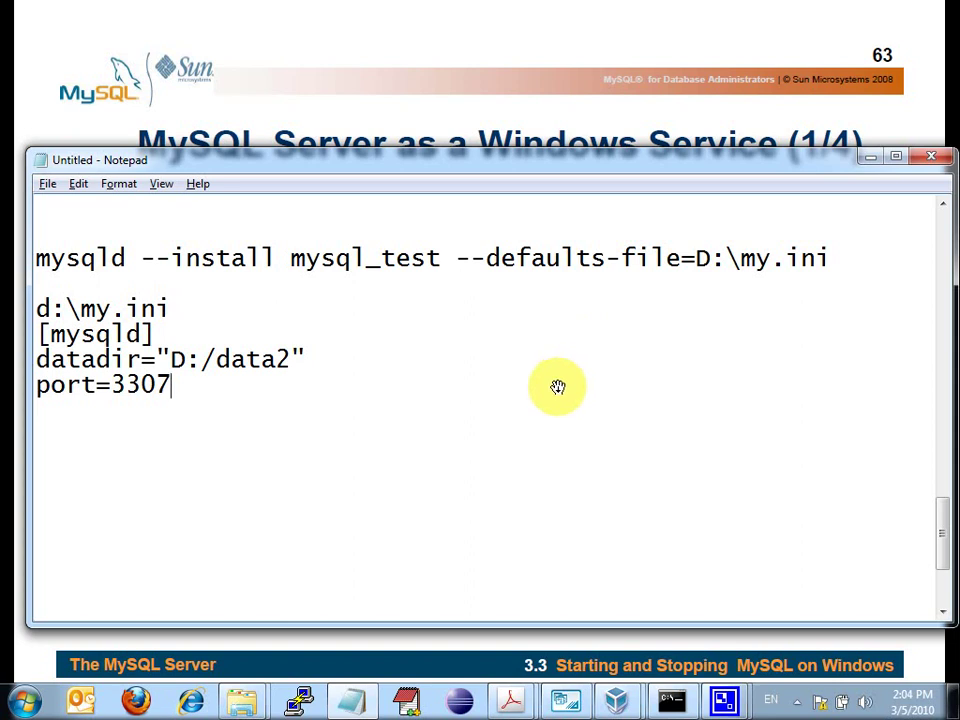
Open Computer Management for this computer, bring it in front of Notepad and show the Services list.
click(26, 700)
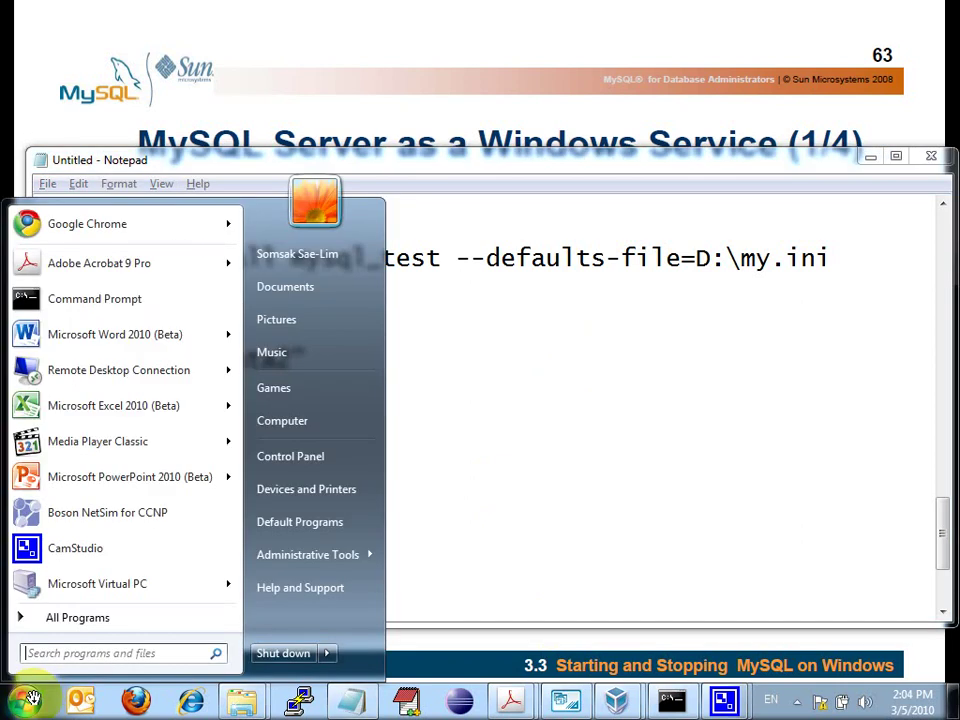
right_click(275, 421)
click(292, 454)
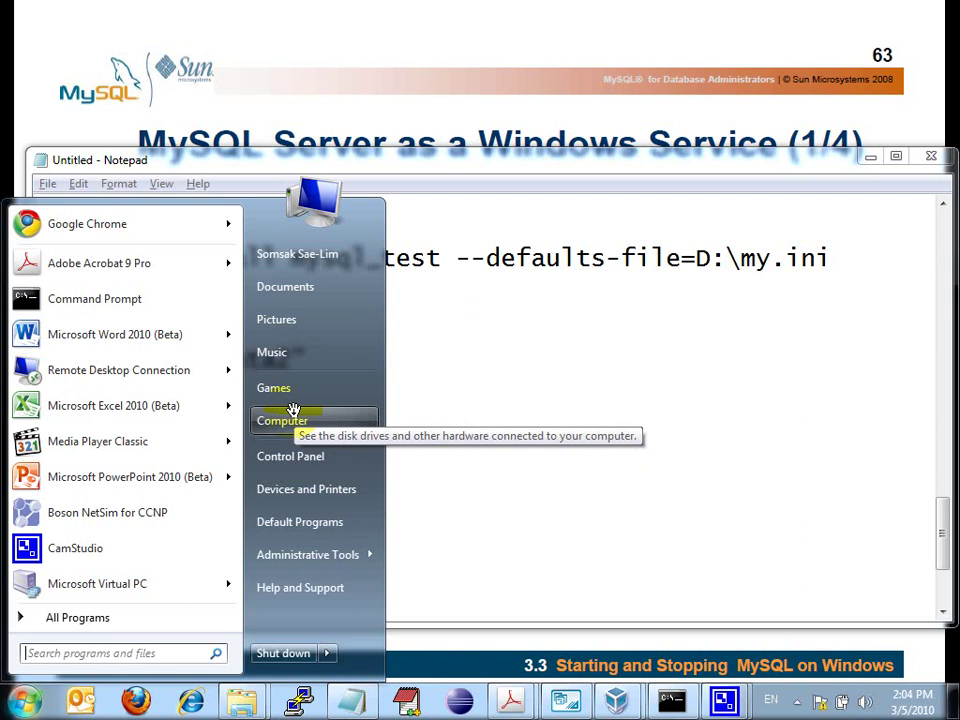
mouse_move(236, 200)
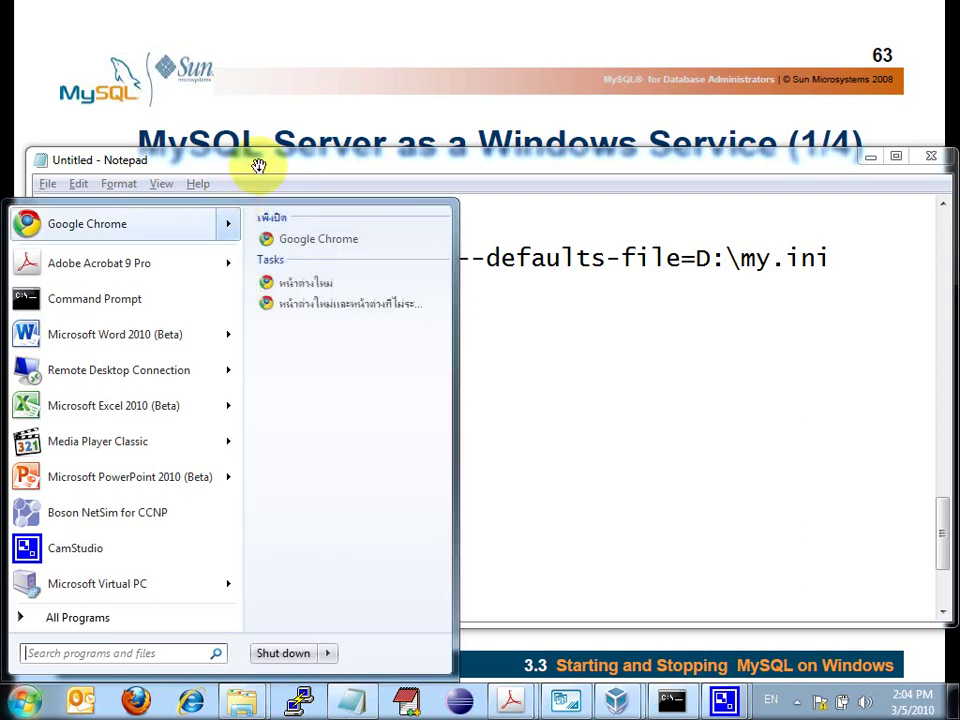
click(256, 168)
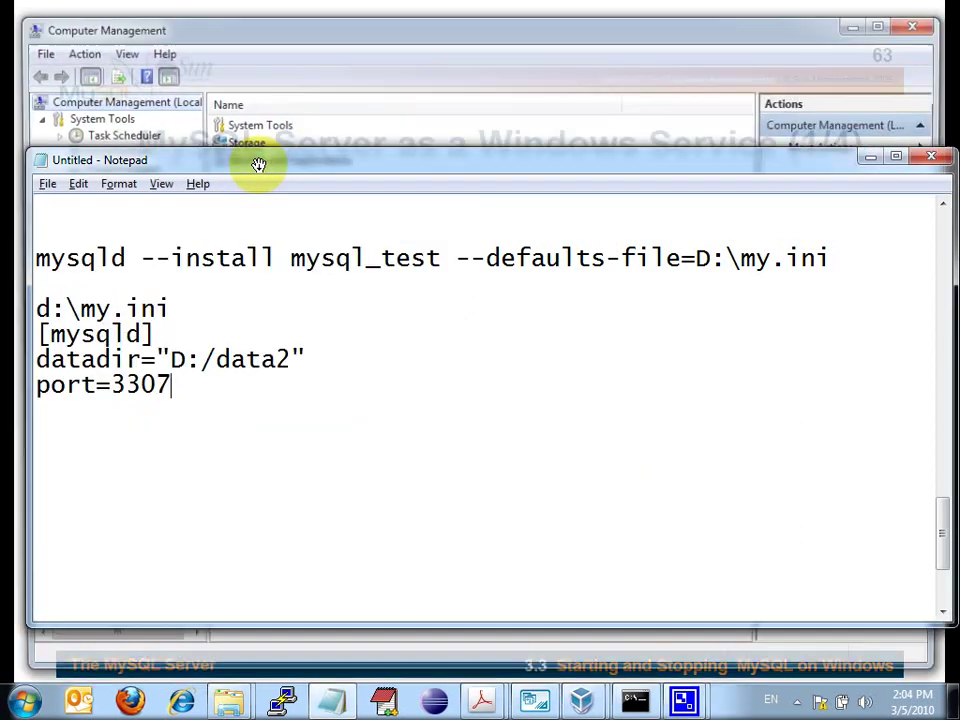
click(283, 56)
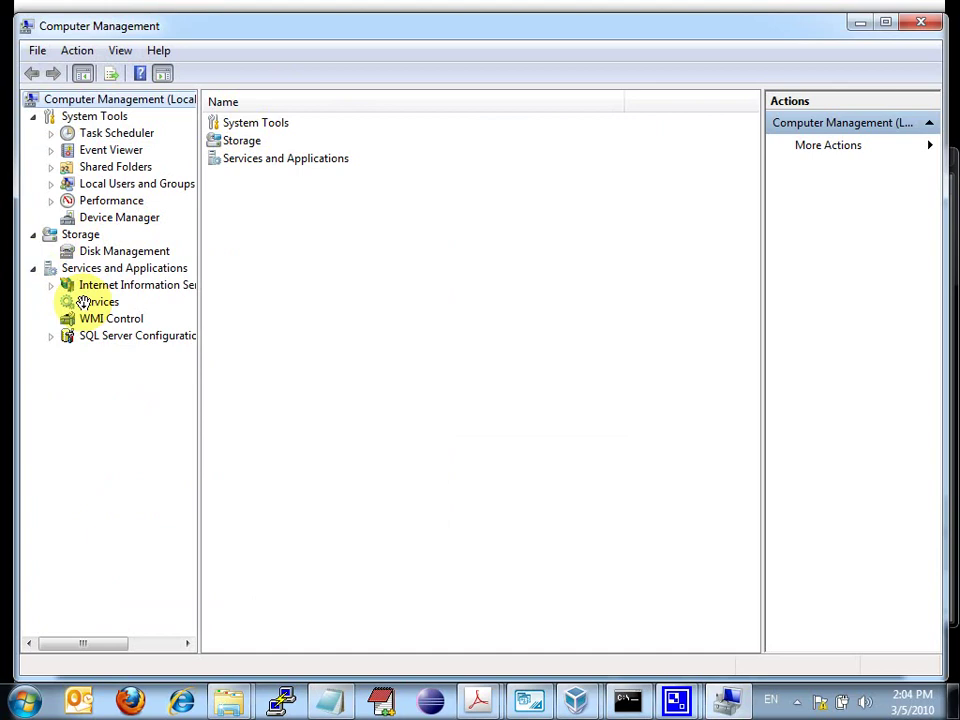
click(83, 302)
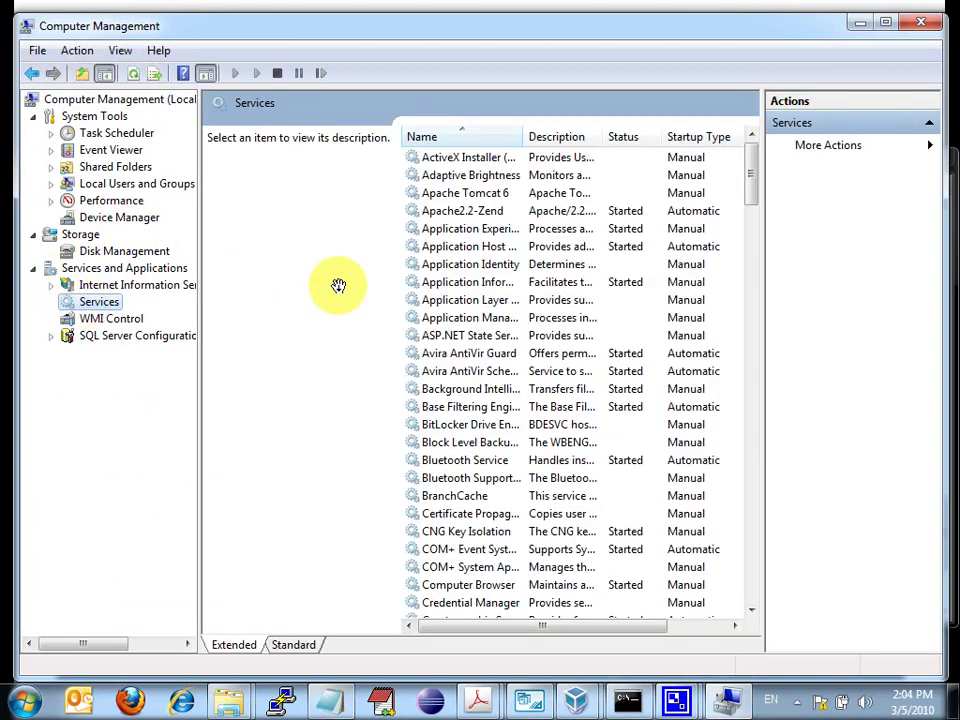
Locate the MySQL entries in the services list and stop the service named MySQL.
click(425, 283)
key(m)
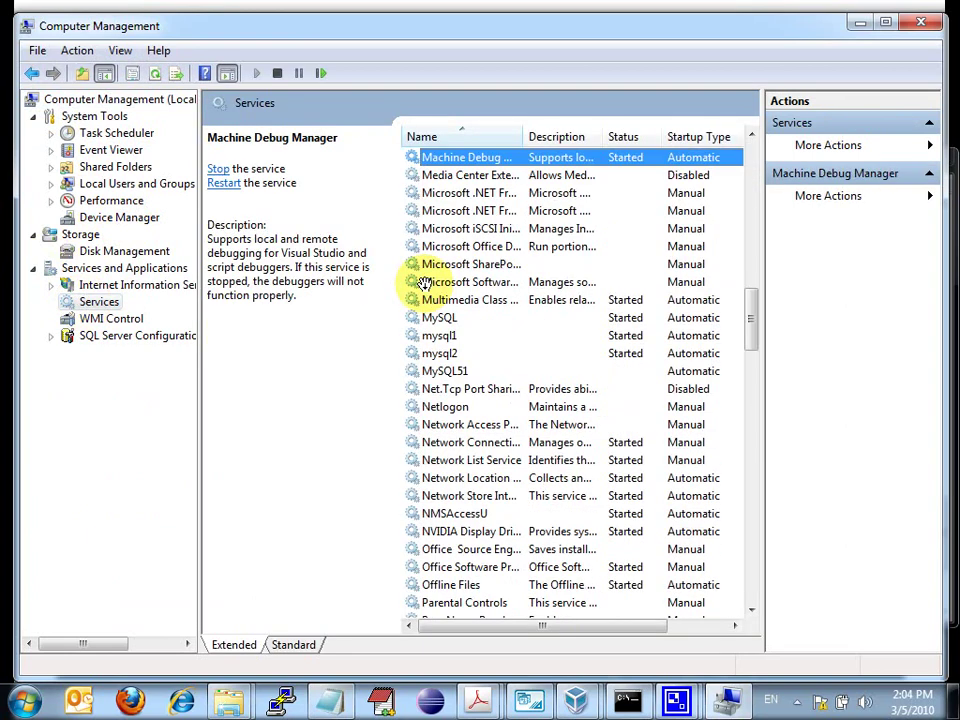
key(m)
key(y)
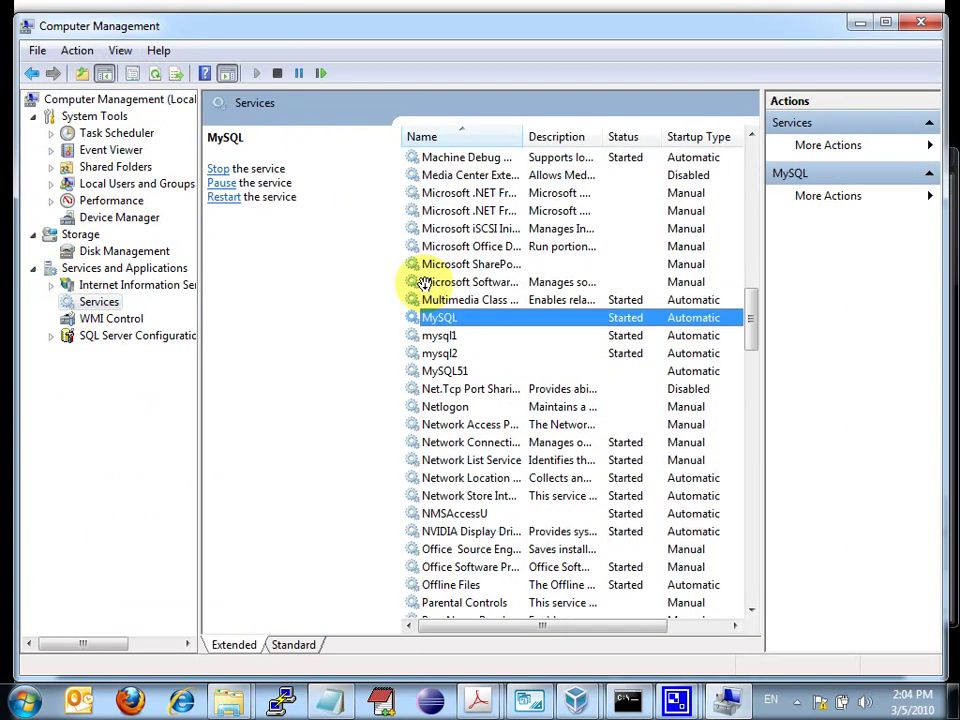
key(Down)
key(Down)
click(482, 371)
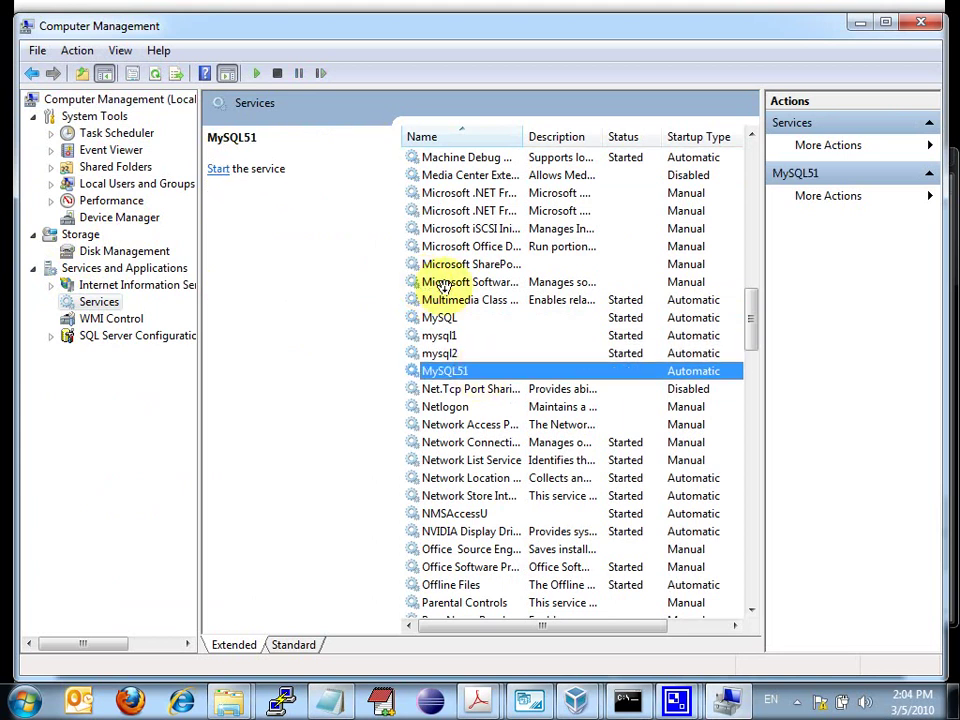
click(440, 317)
click(277, 73)
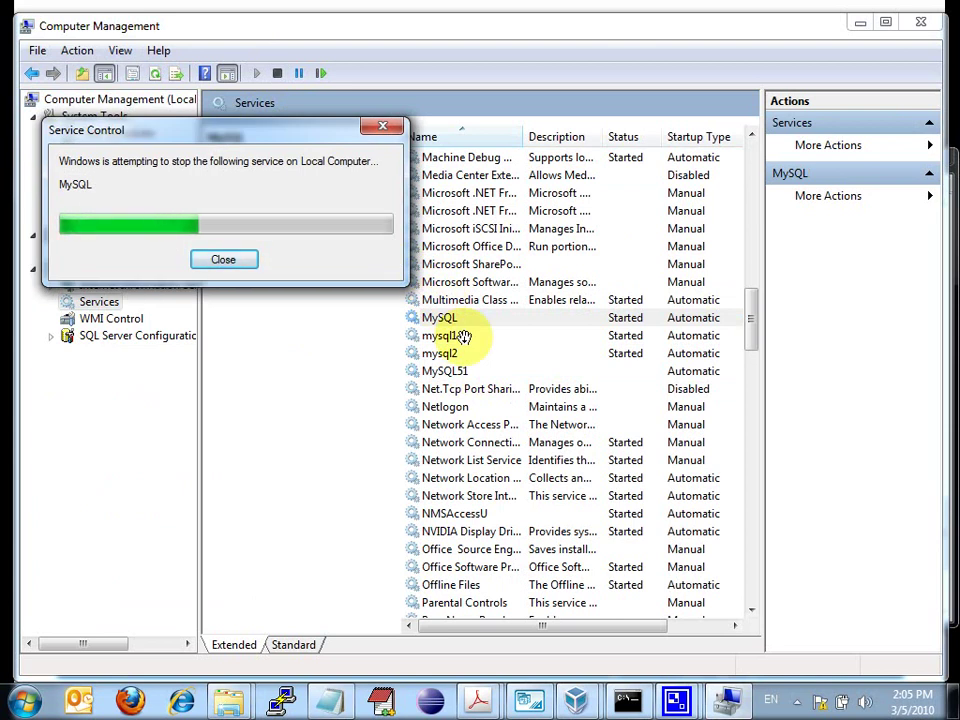
Stop the mysql1 and mysql2 services.
click(459, 336)
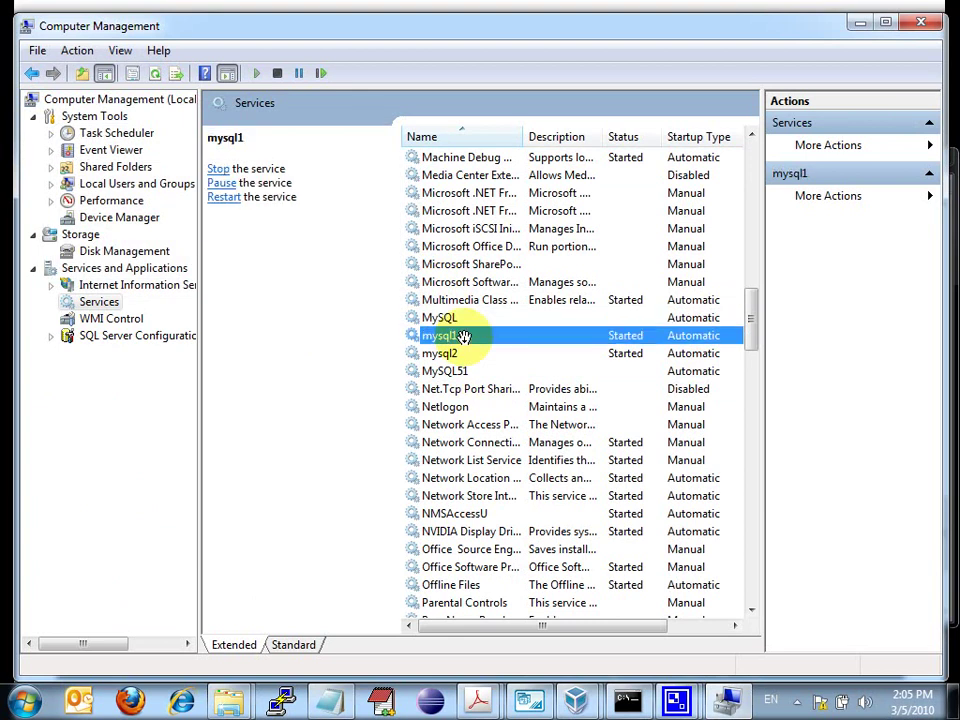
click(278, 75)
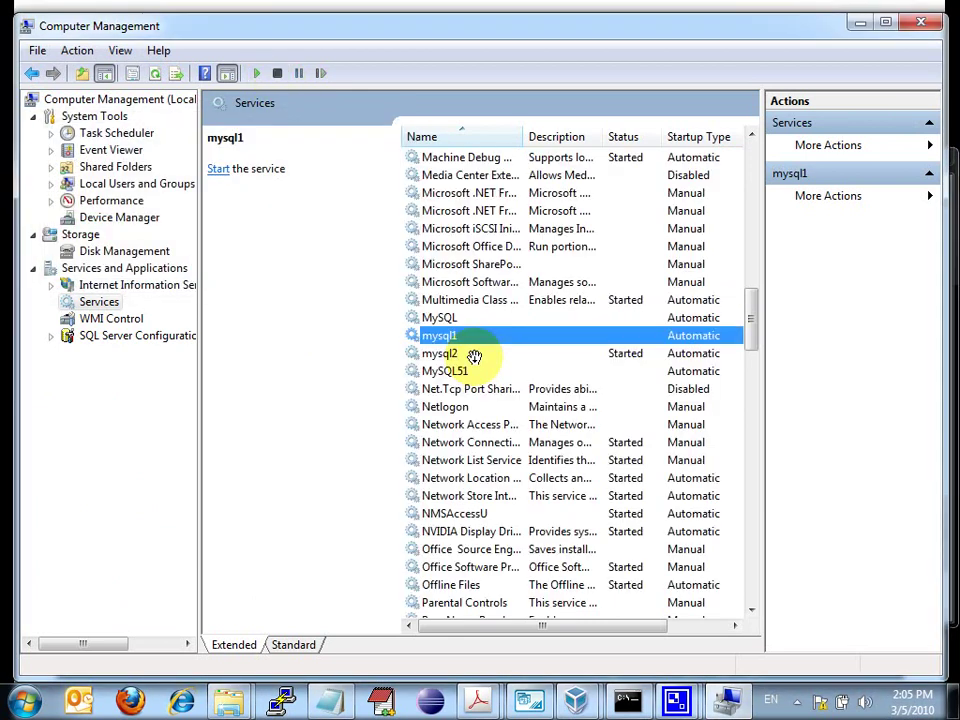
click(474, 355)
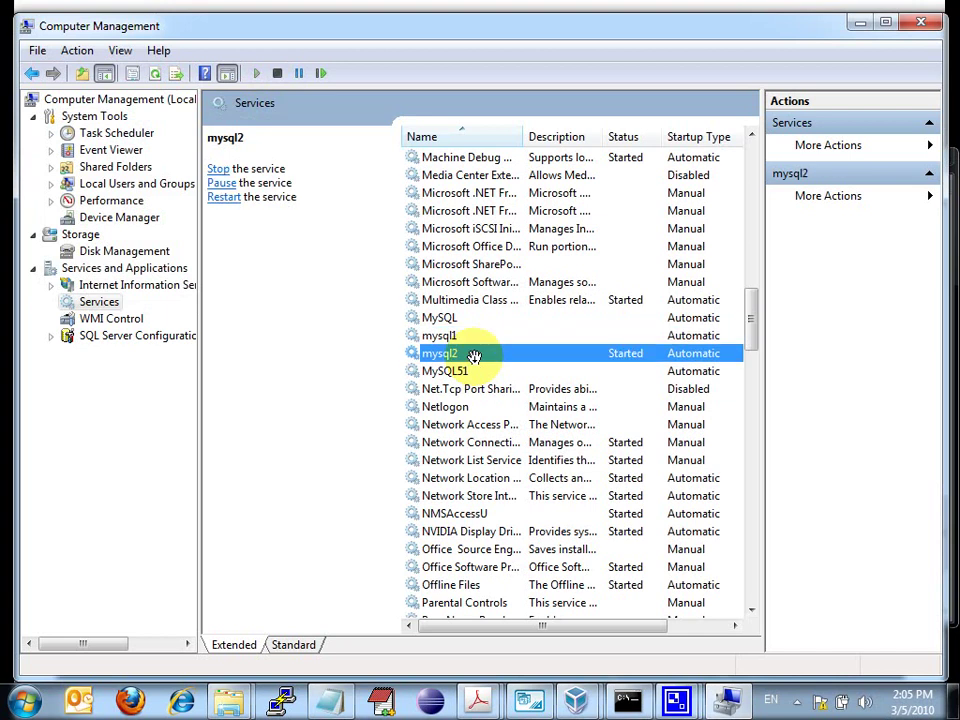
click(275, 74)
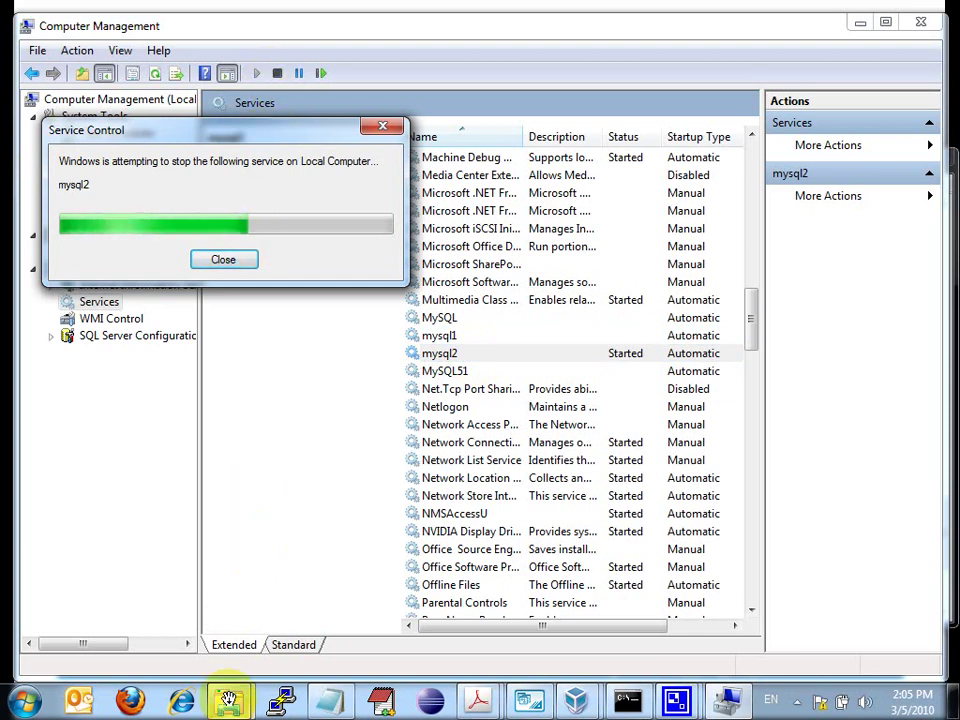
Switch back to the untitled Notepad notes and select the quoted path in the datadir line.
mouse_move(329, 700)
click(320, 610)
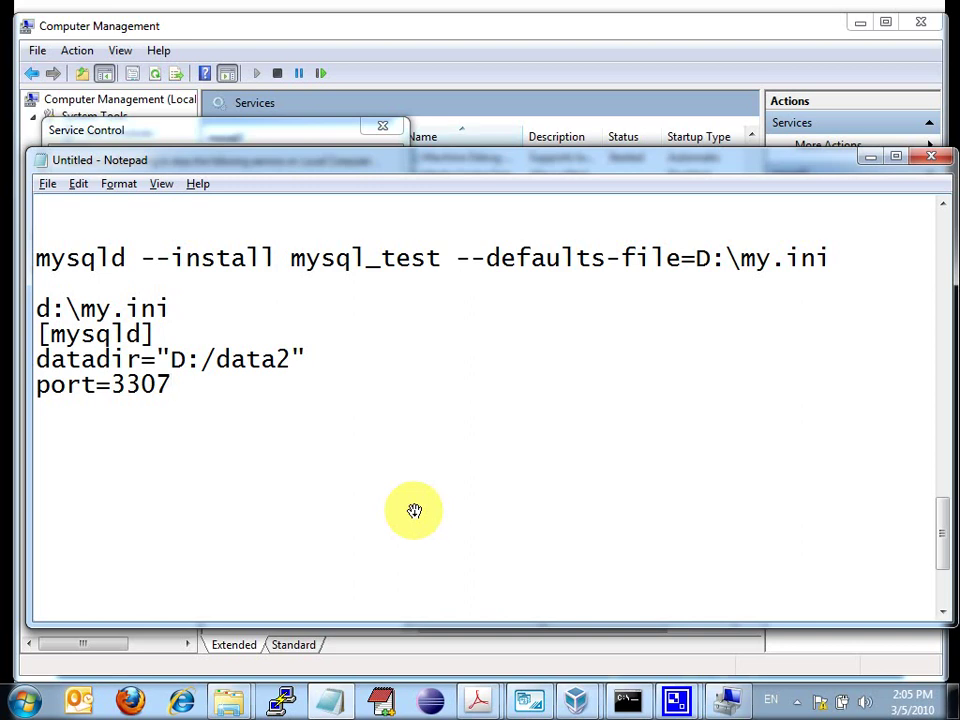
key(Up)
key(Left)
key(shift+End)
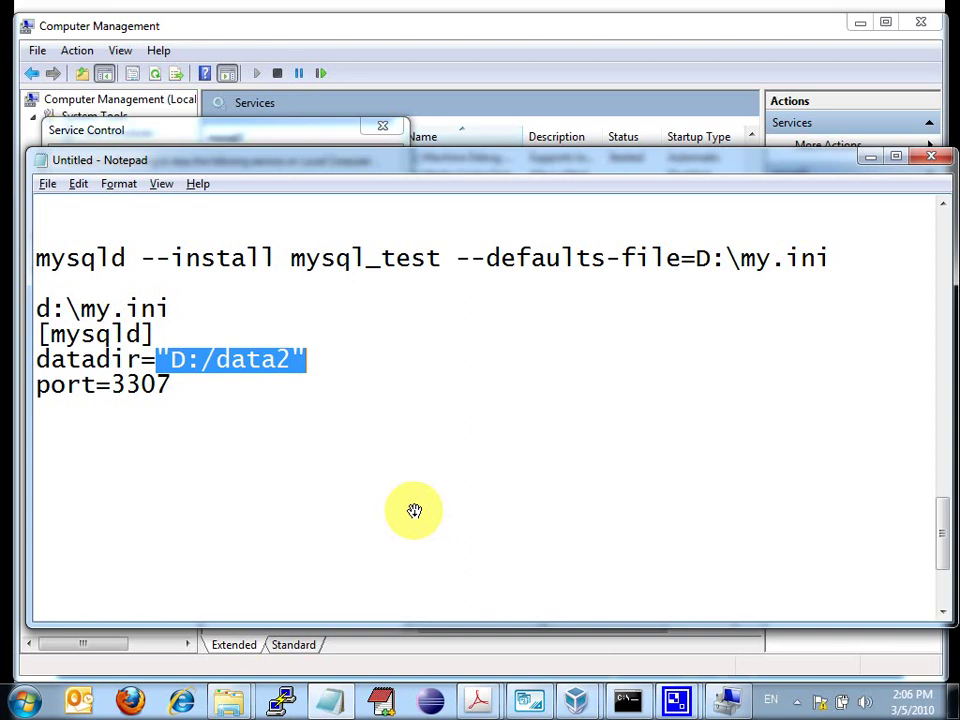
Open the data2 folder on drive D in Windows Explorer and permanently delete everything inside it.
mouse_move(208, 684)
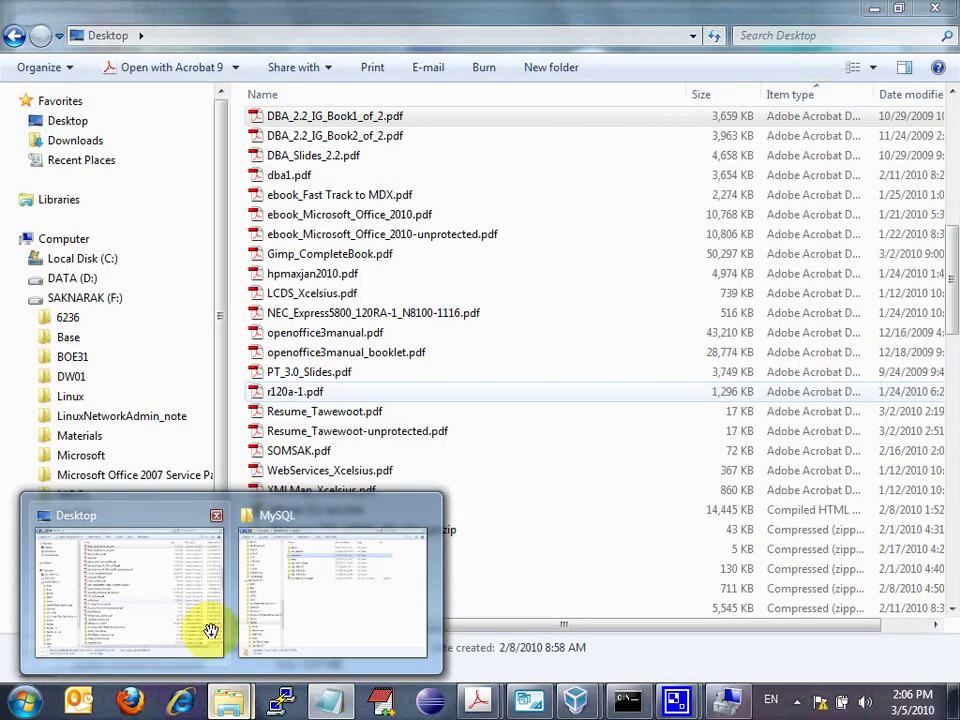
click(173, 621)
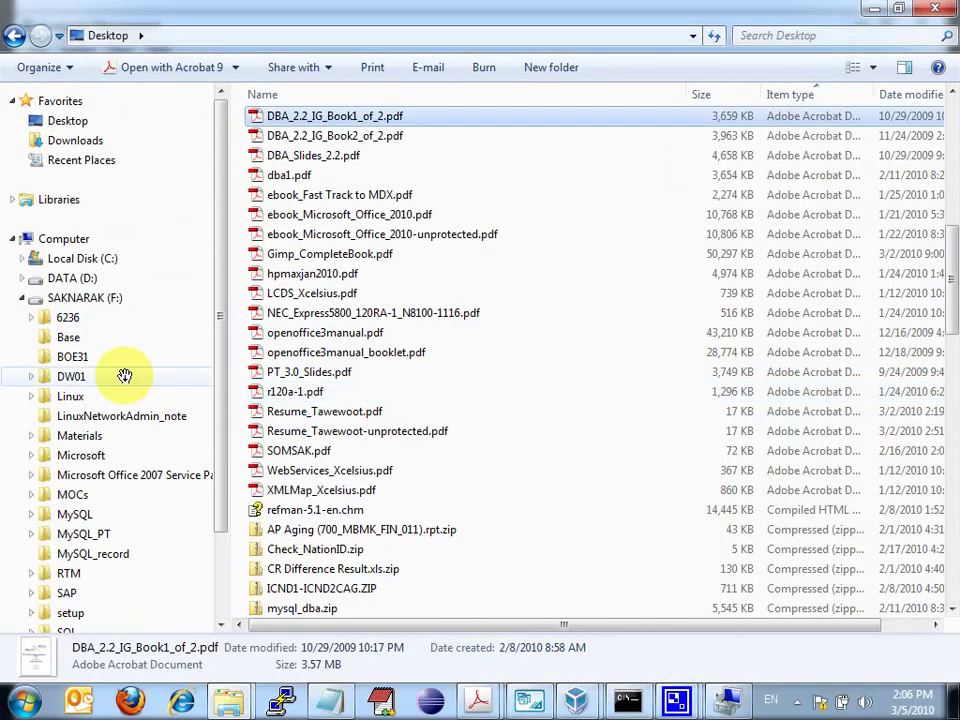
click(50, 279)
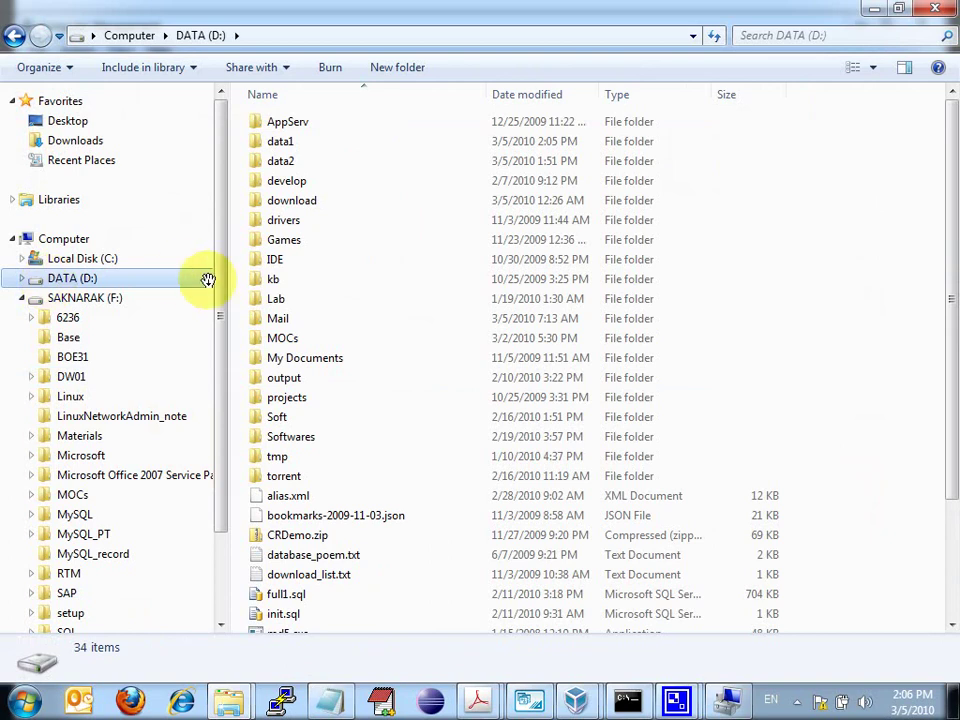
click(280, 160)
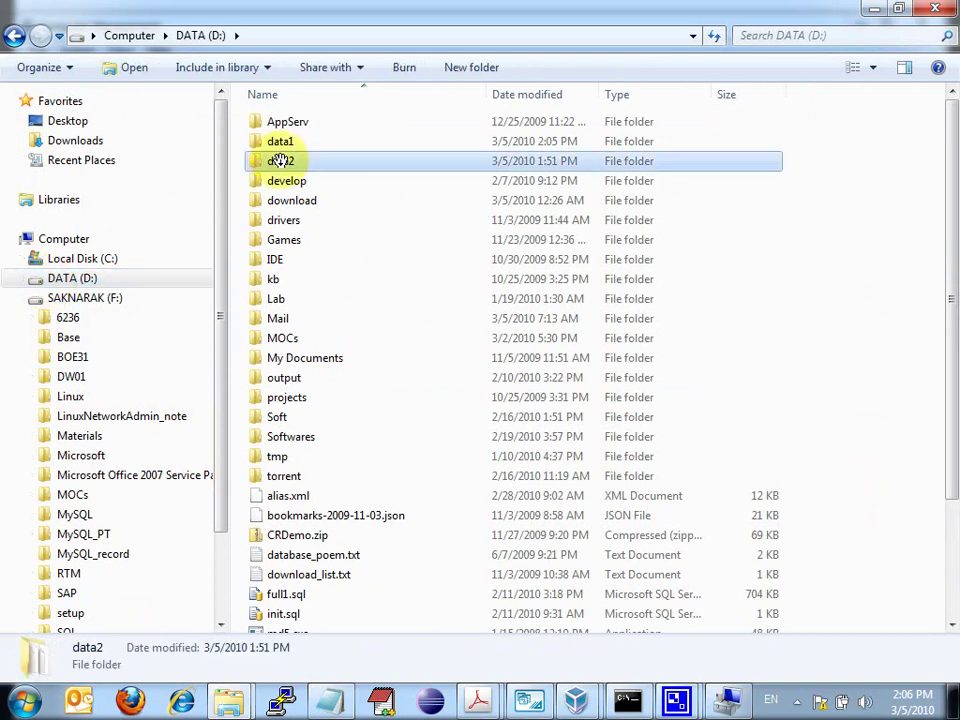
double_click(280, 160)
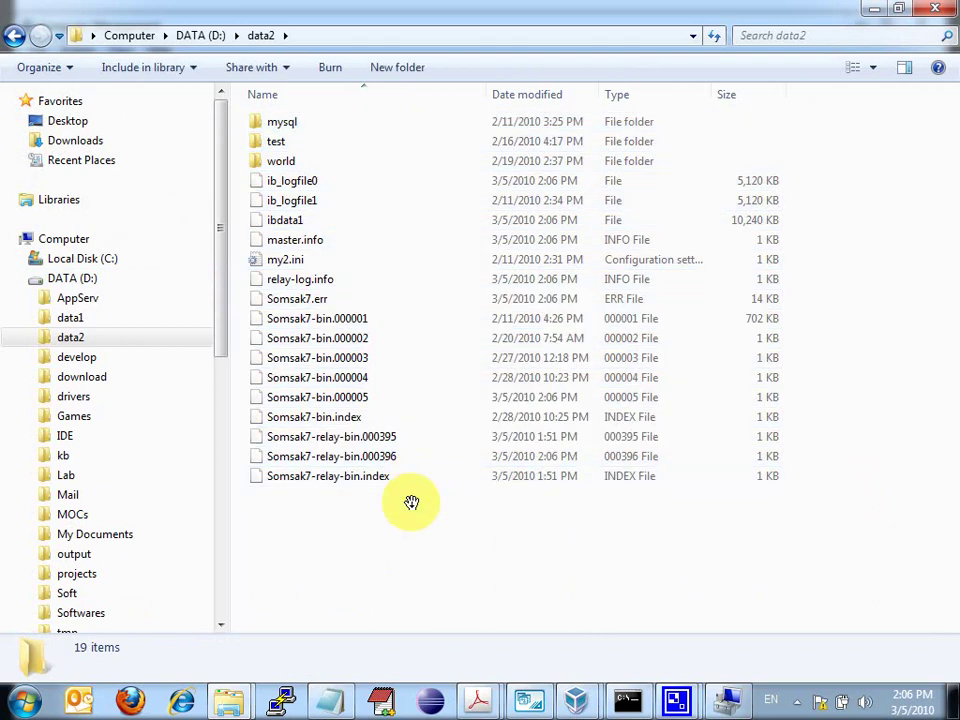
key(ctrl+a)
key(shift+Delete)
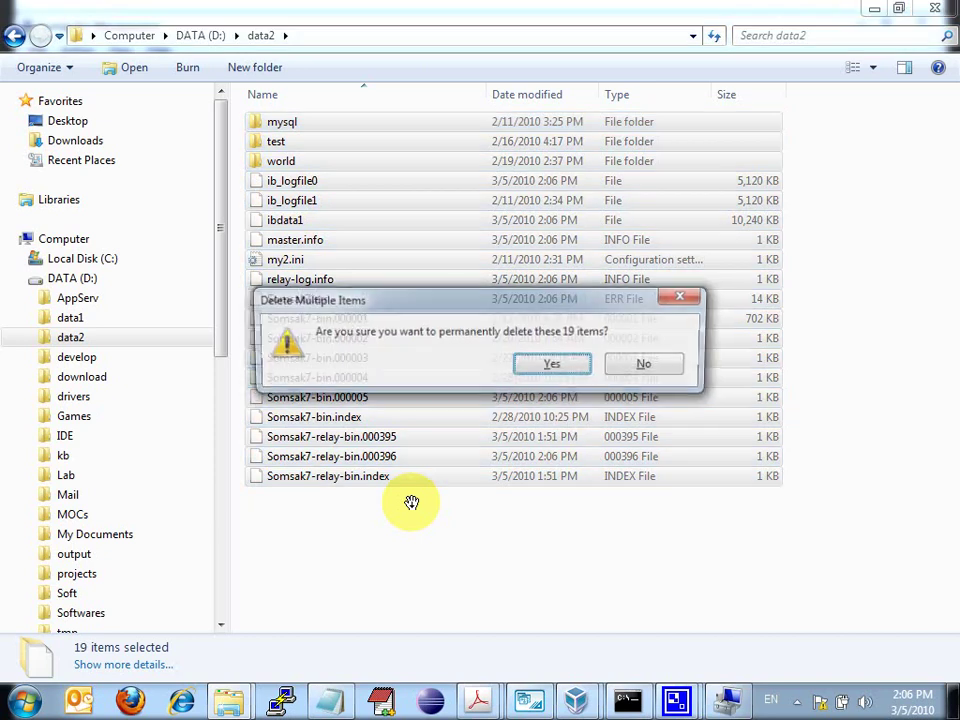
key(Escape)
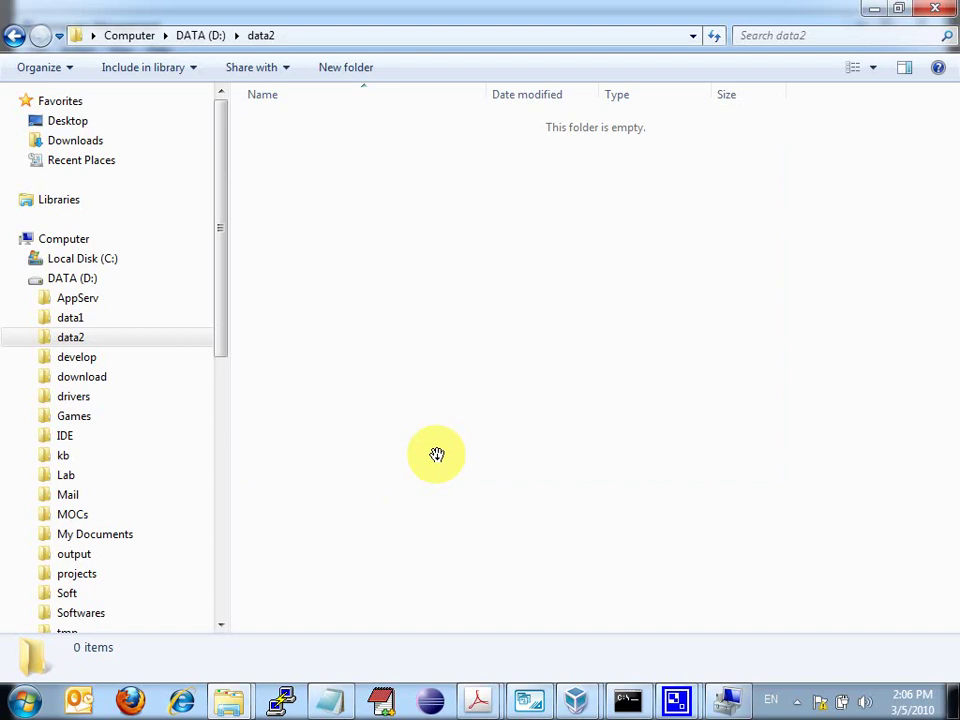
Add the first numbered instruction, "1. stop mysql", below the port line in the Notepad notes.
click(330, 700)
click(345, 460)
key(Return)
key(Up)
text(1. )
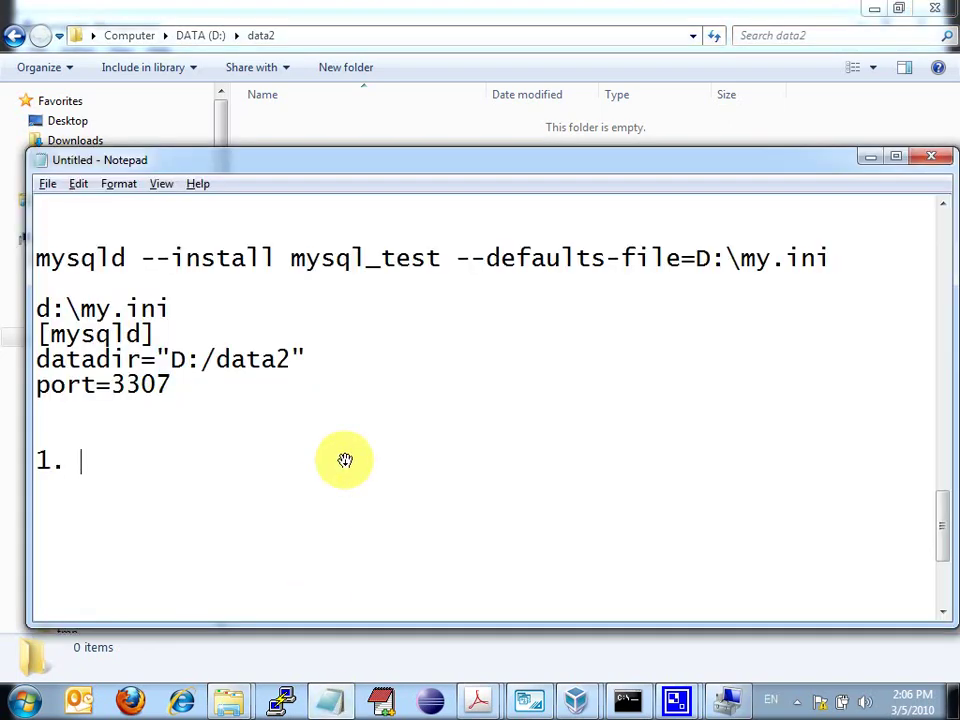
text(stop mysql)
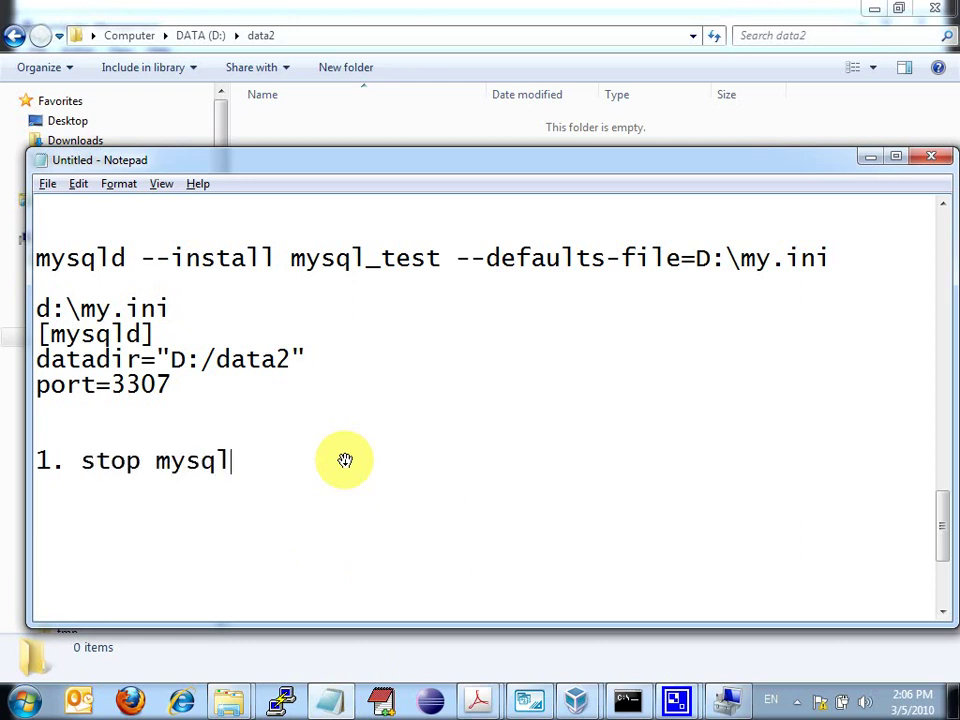
Add the second numbered instruction, "2. copy data\mysql d:\data2", on the next line.
key(Return)
text(2. copy)
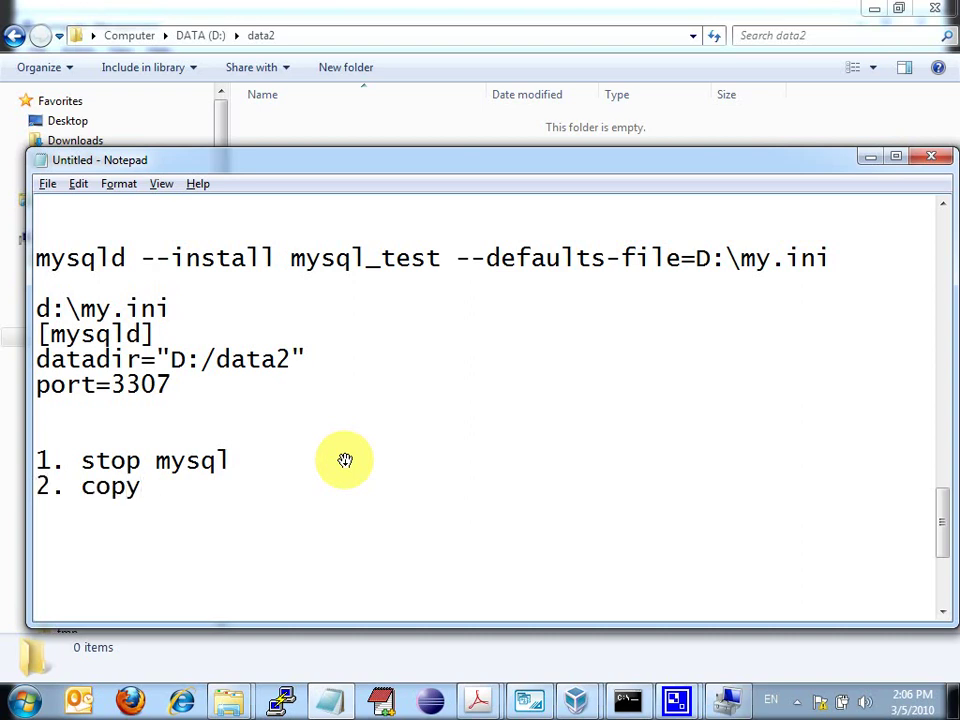
text( mysq)
key(BackSpace)
key(BackSpace)
key(BackSpace)
key(BackSpace)
text(data\mysql d:\)
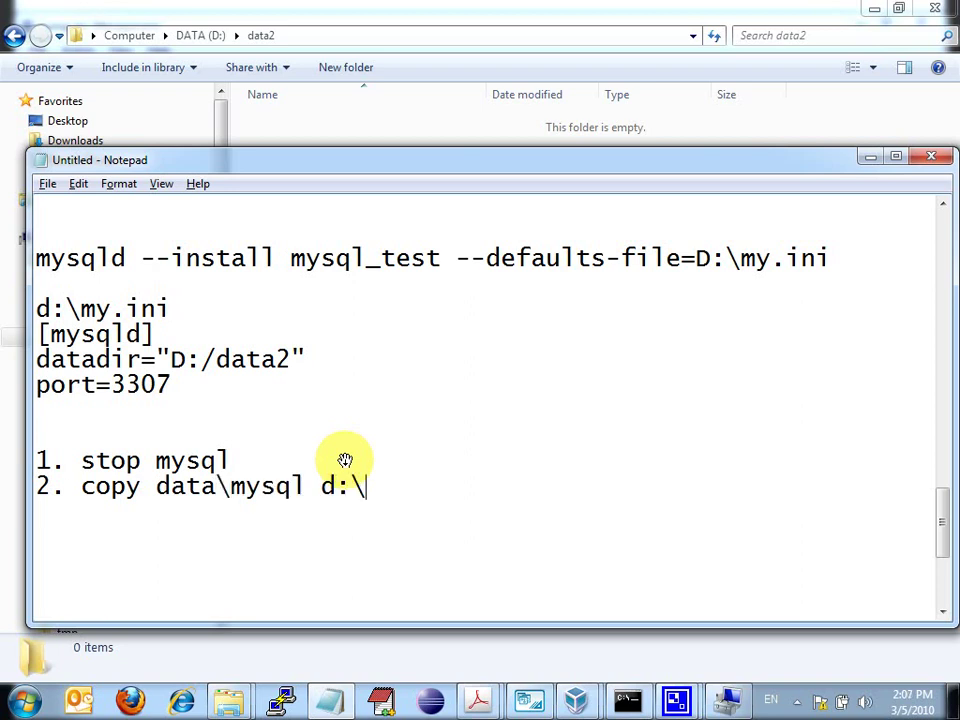
text(data2)
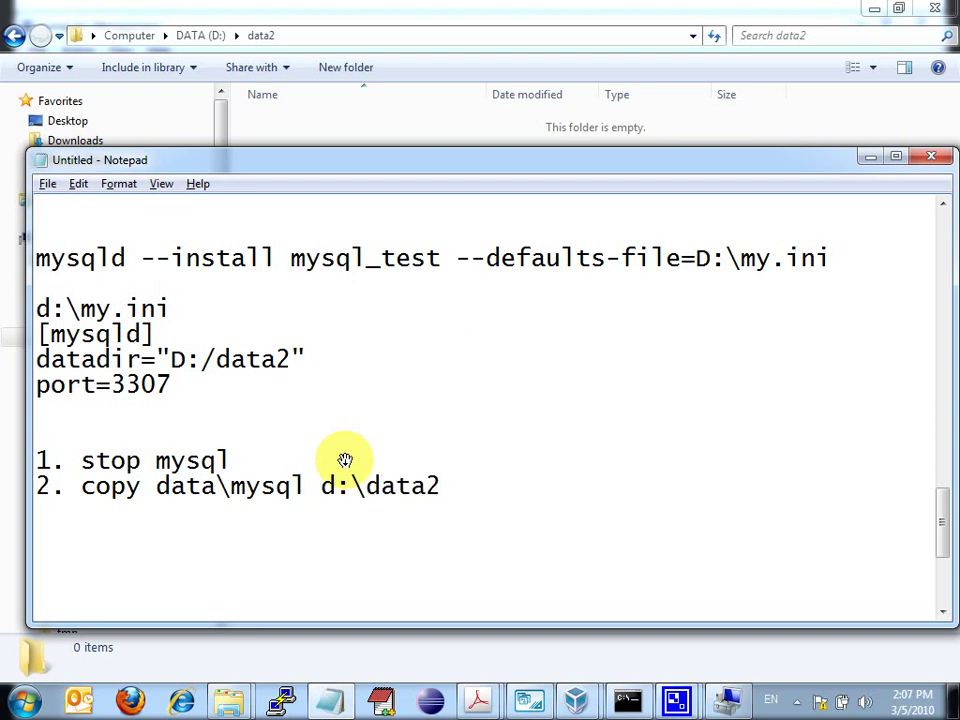
Switch to Windows Explorer and copy the mysql folder located in D:\AppServ\MySQL\data.
key(alt+Tab)
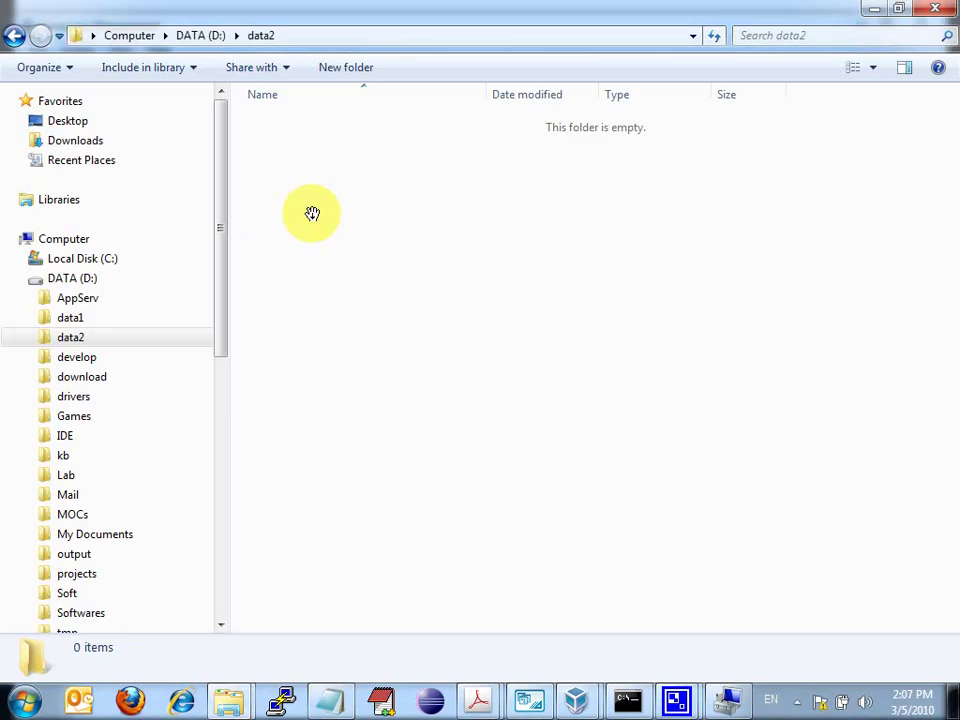
click(189, 35)
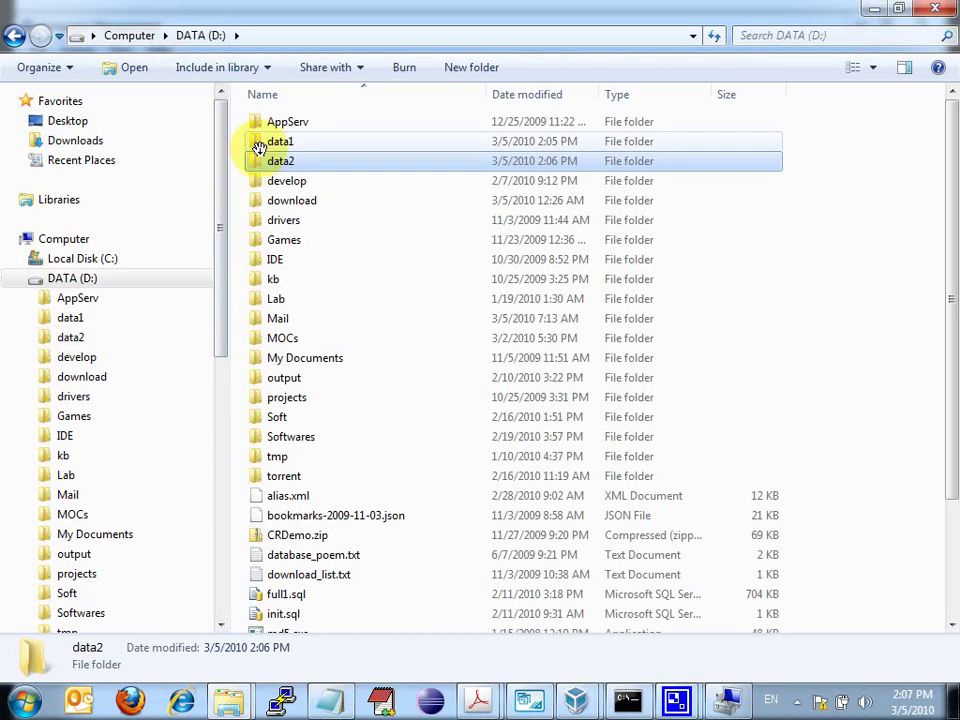
double_click(257, 122)
double_click(262, 144)
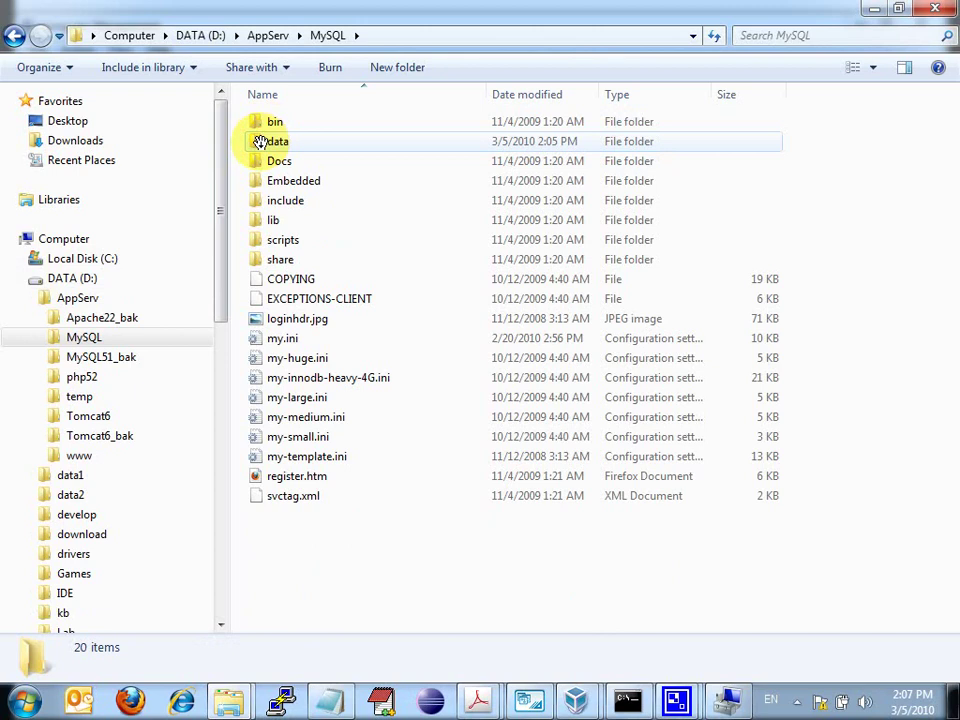
double_click(262, 142)
click(292, 141)
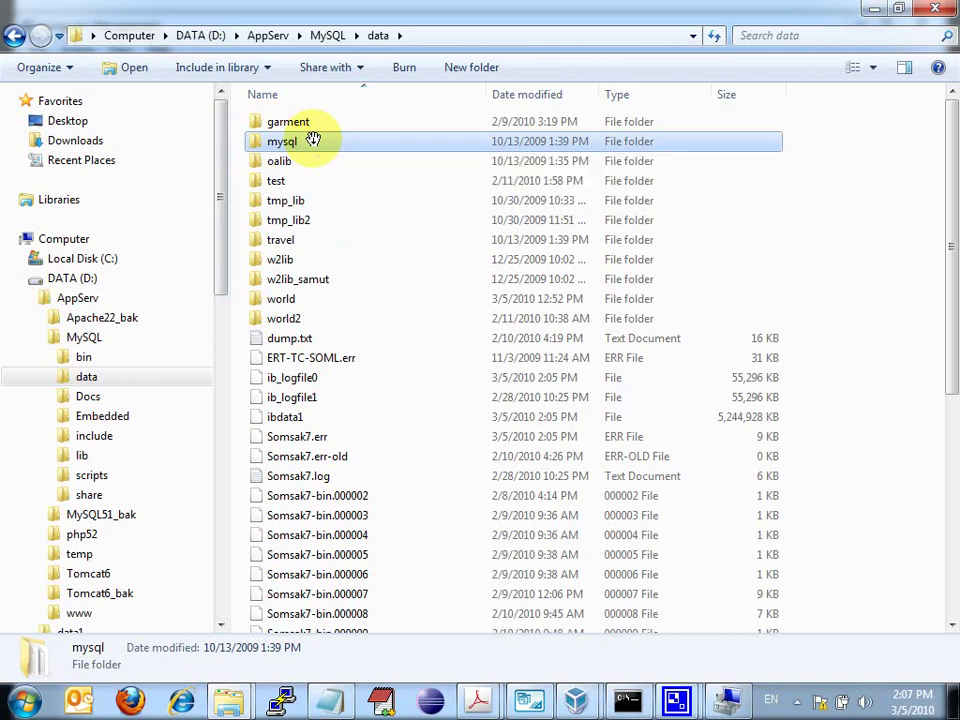
right_click(313, 140)
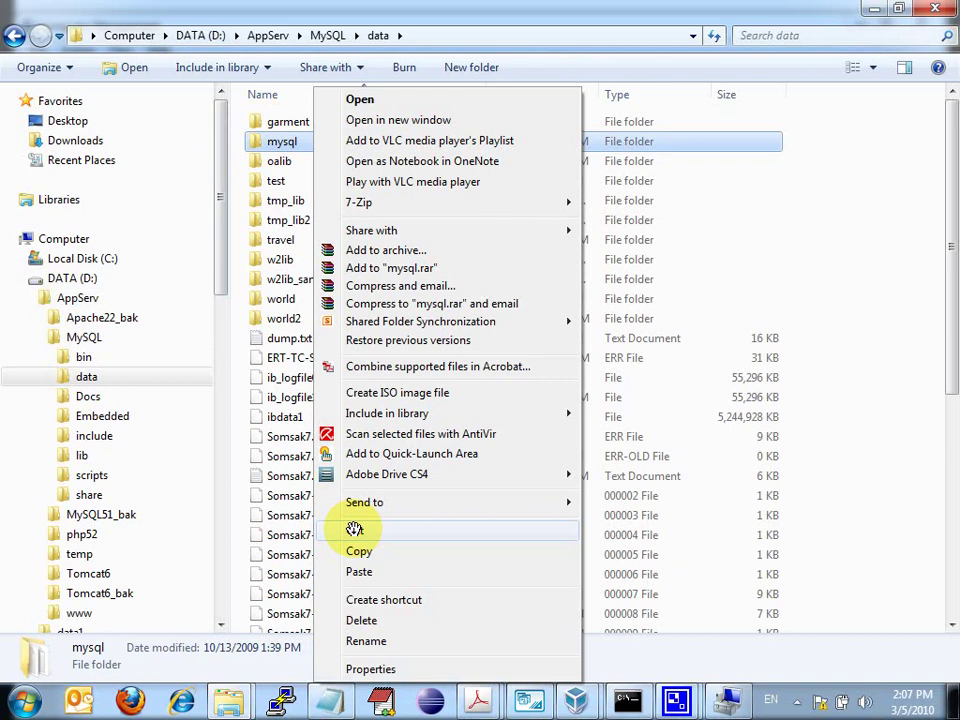
click(359, 551)
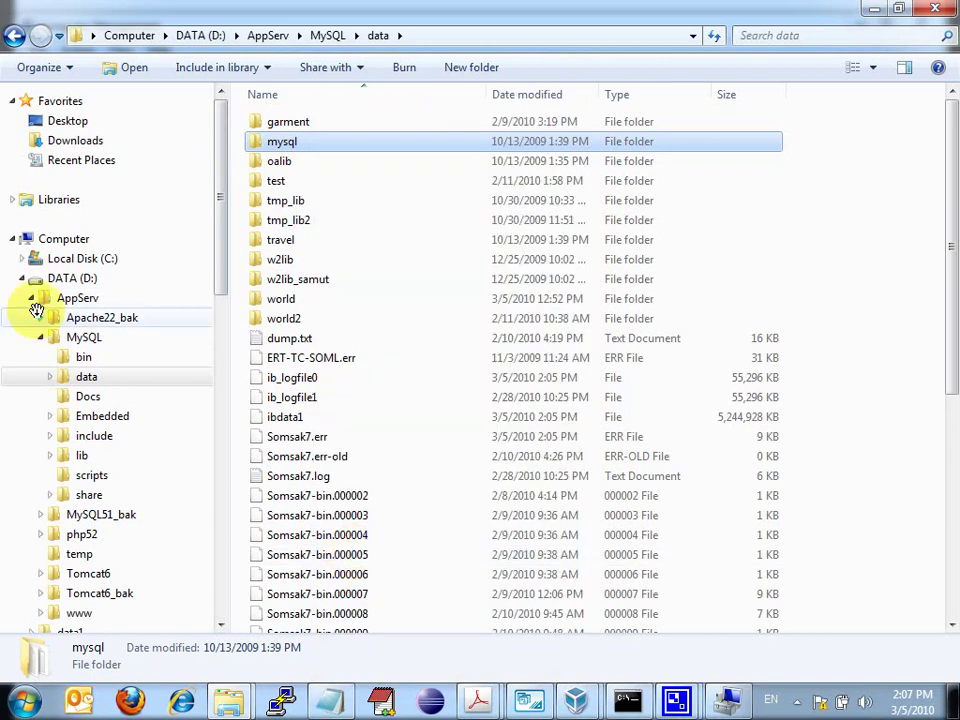
Paste the copied mysql folder into D:\data2.
click(31, 298)
click(39, 336)
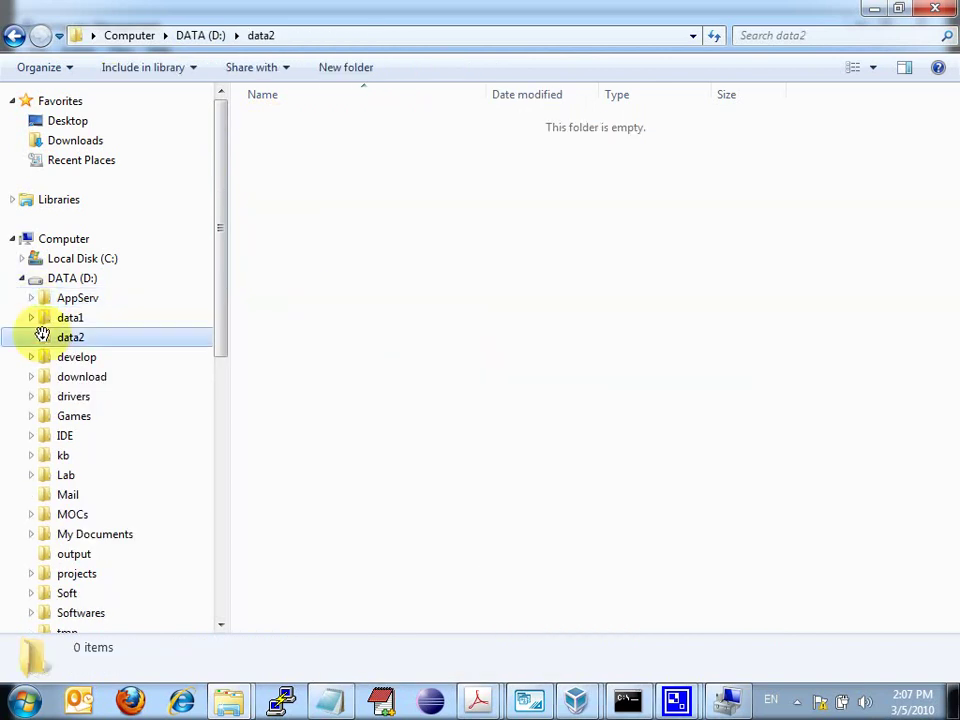
right_click(284, 322)
click(317, 452)
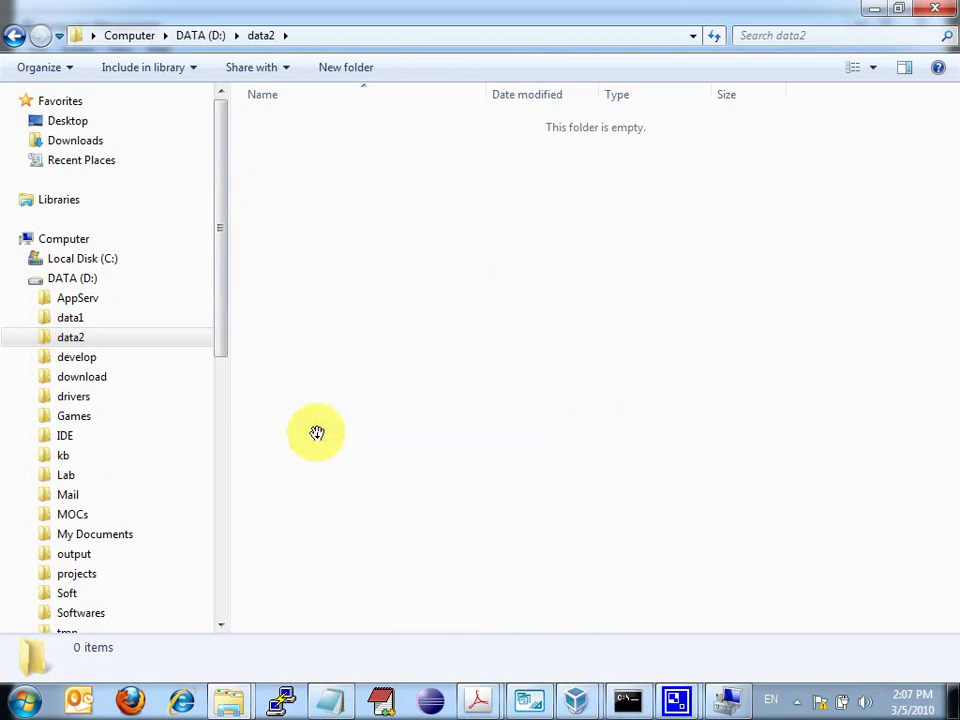
click(328, 378)
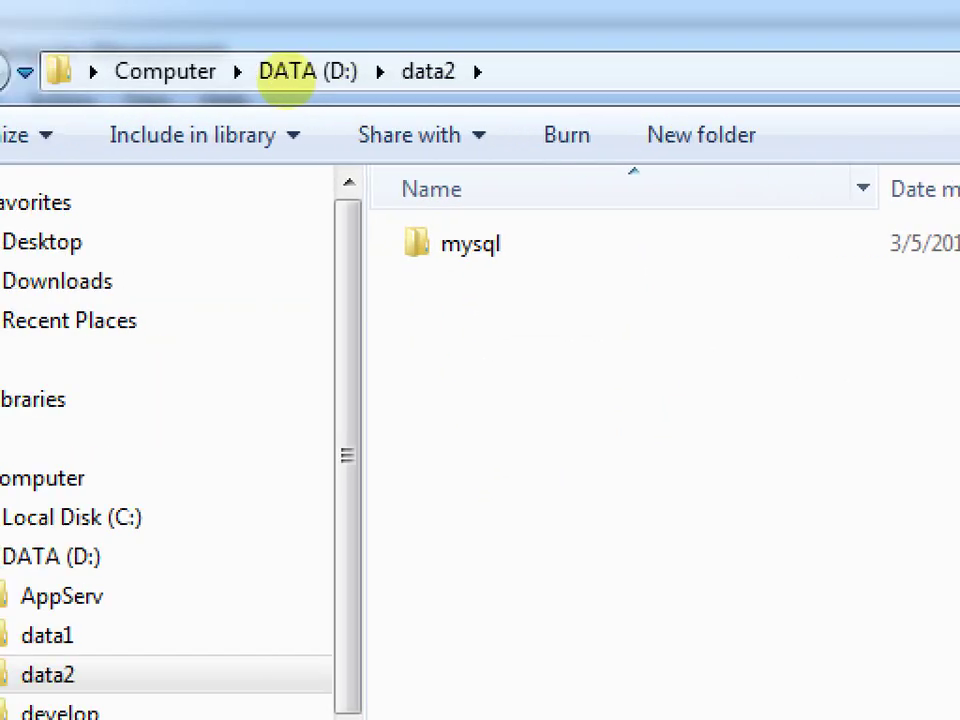
drag(399, 272, 507, 266)
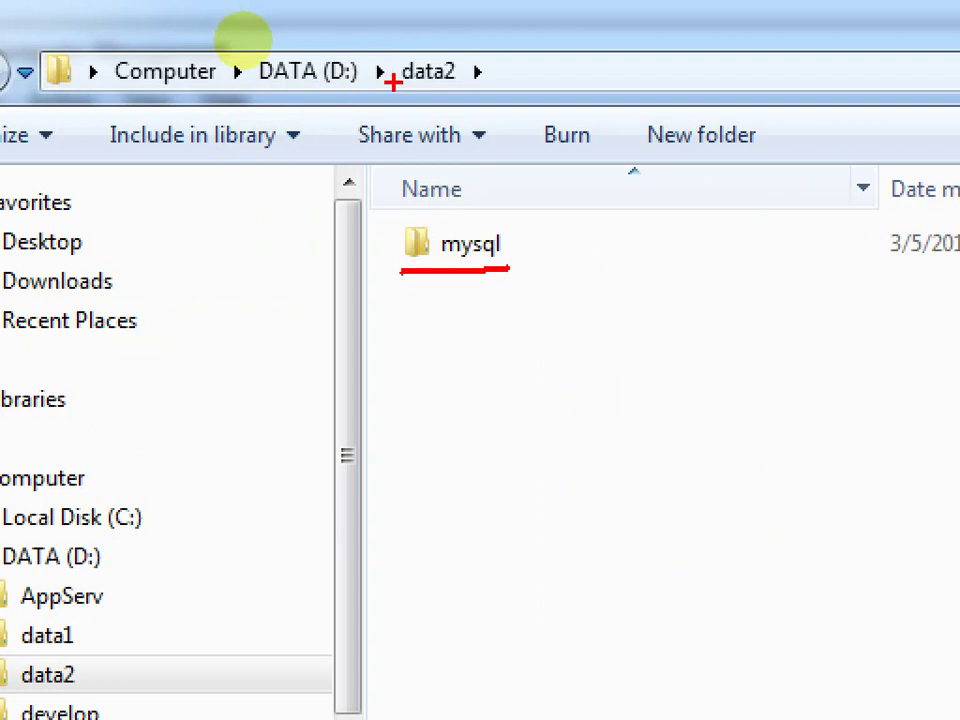
drag(393, 82, 465, 84)
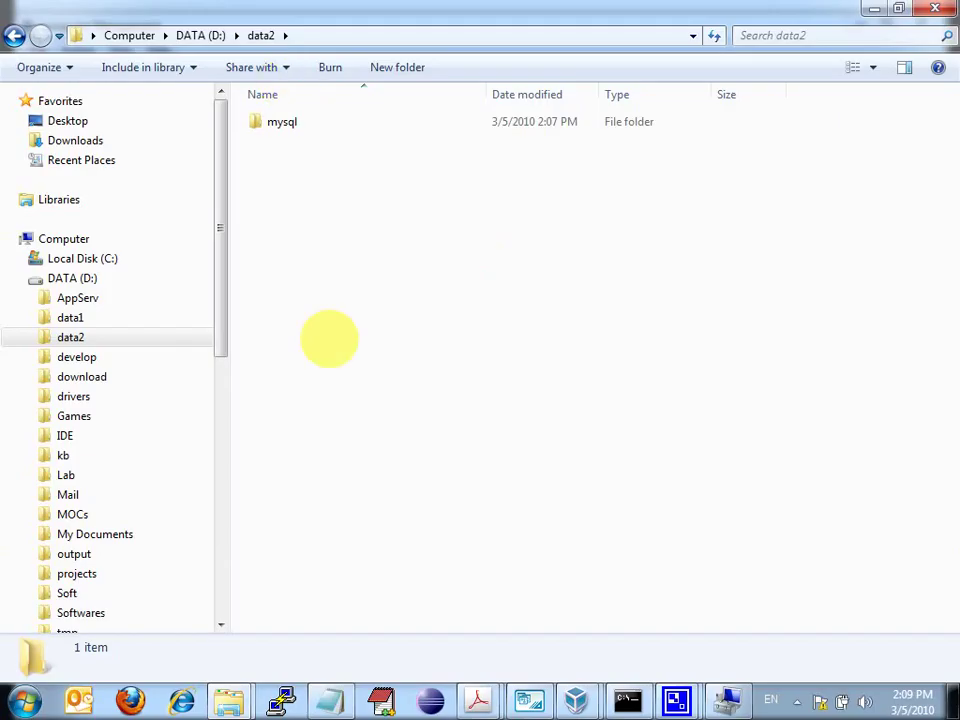
Return to the Notepad notes and add the third instruction, "3. create d:\data2\my.ini".
click(329, 700)
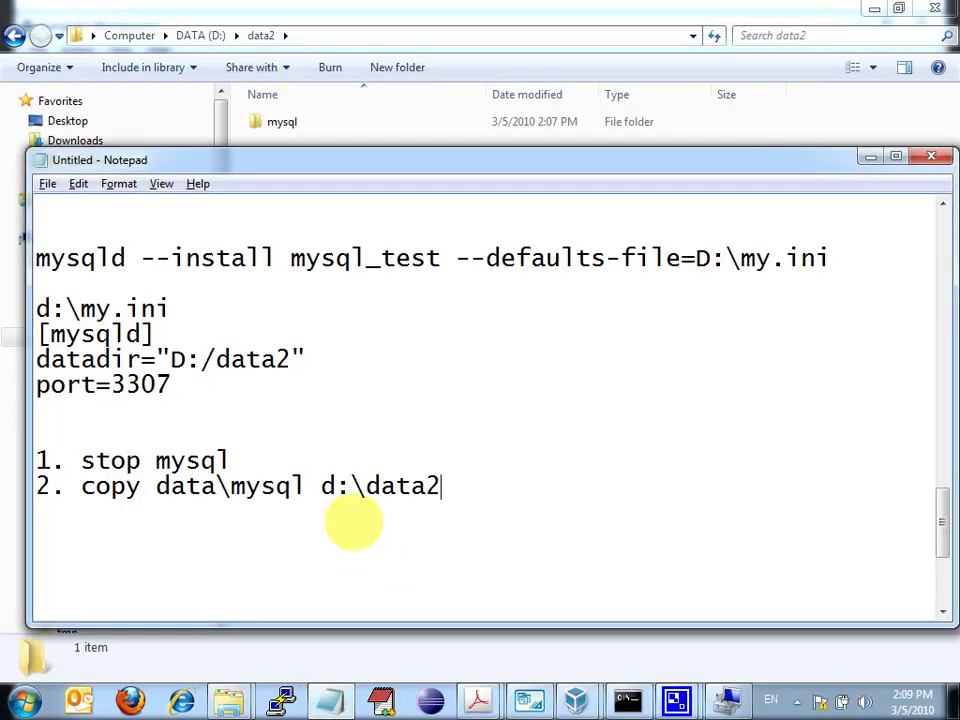
key(Return)
text(3. )
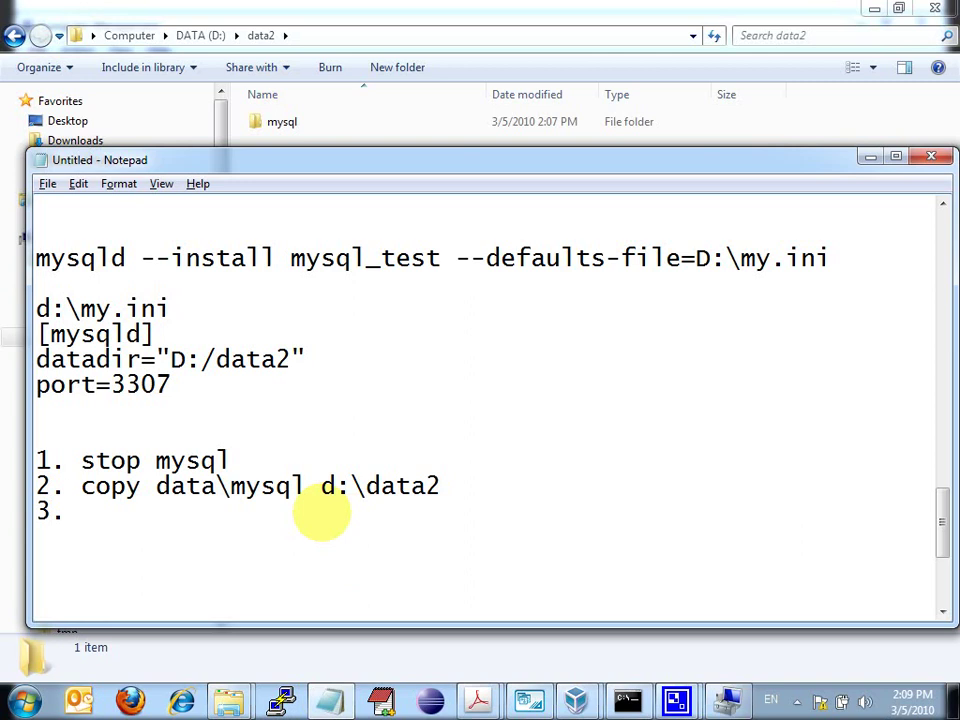
text(create d:\data2\my.)
text(ini)
key(Return)
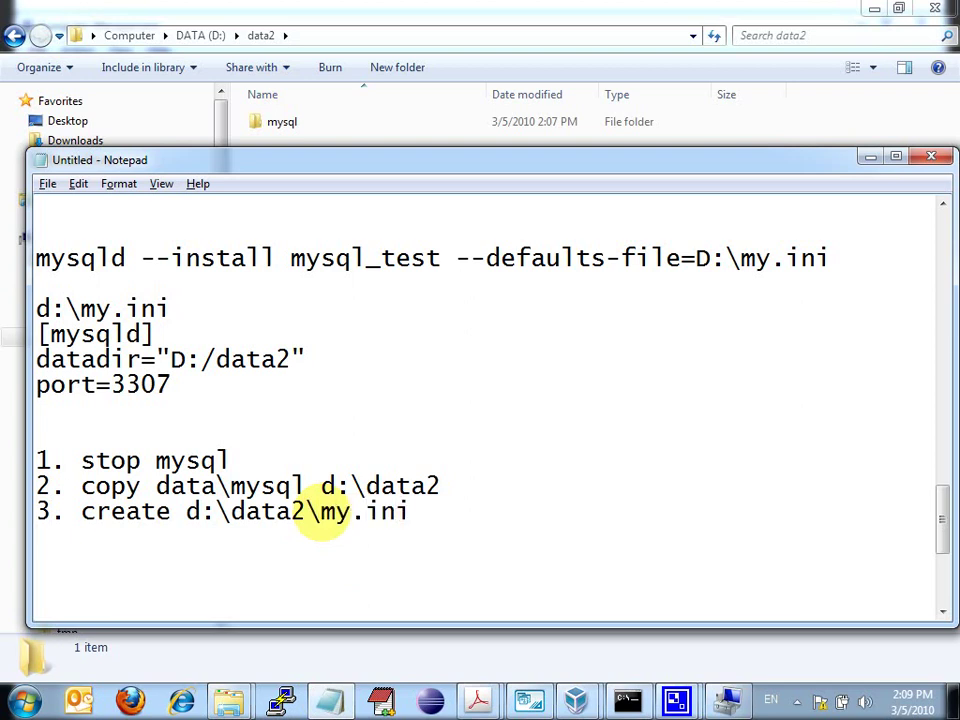
Start the my.ini contents below the third instruction with the section header "[mysqld]".
click(319, 514)
click(286, 558)
text([mysqld])
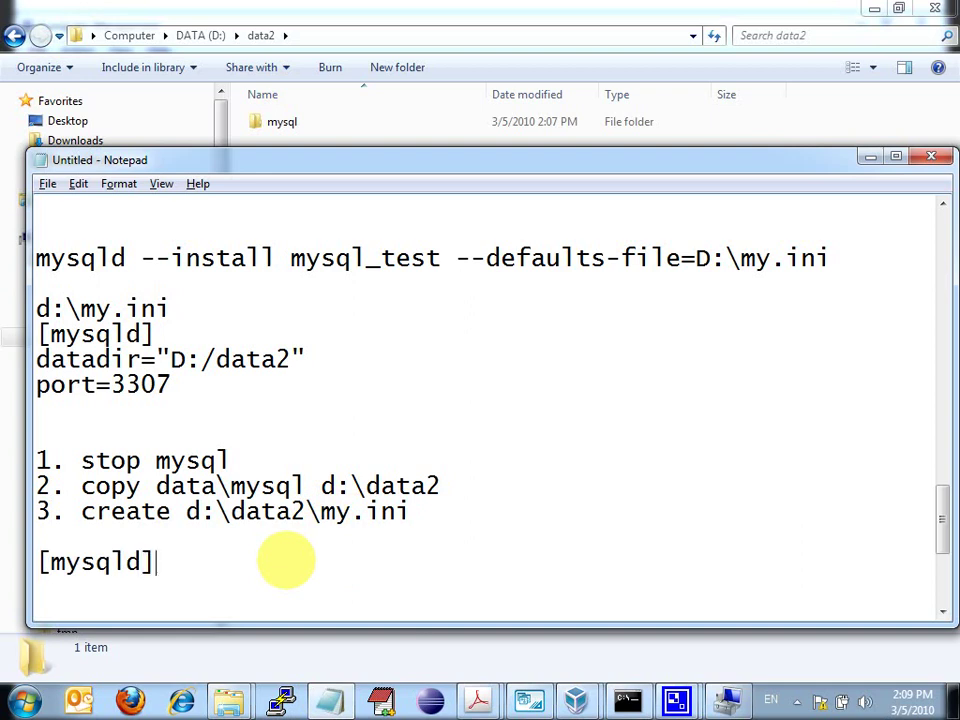
Add the data directory setting datadir="D:/data2" on the line under the new [mysqld] header.
key(Return)
text(datadir="D;/)
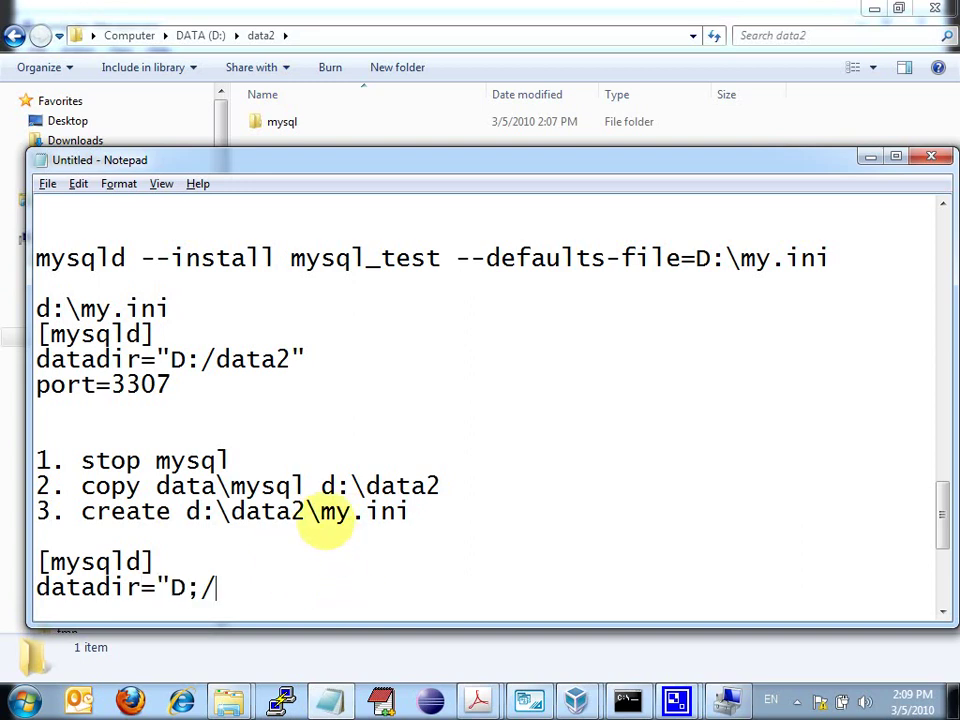
click(320, 513)
key(shift+End)
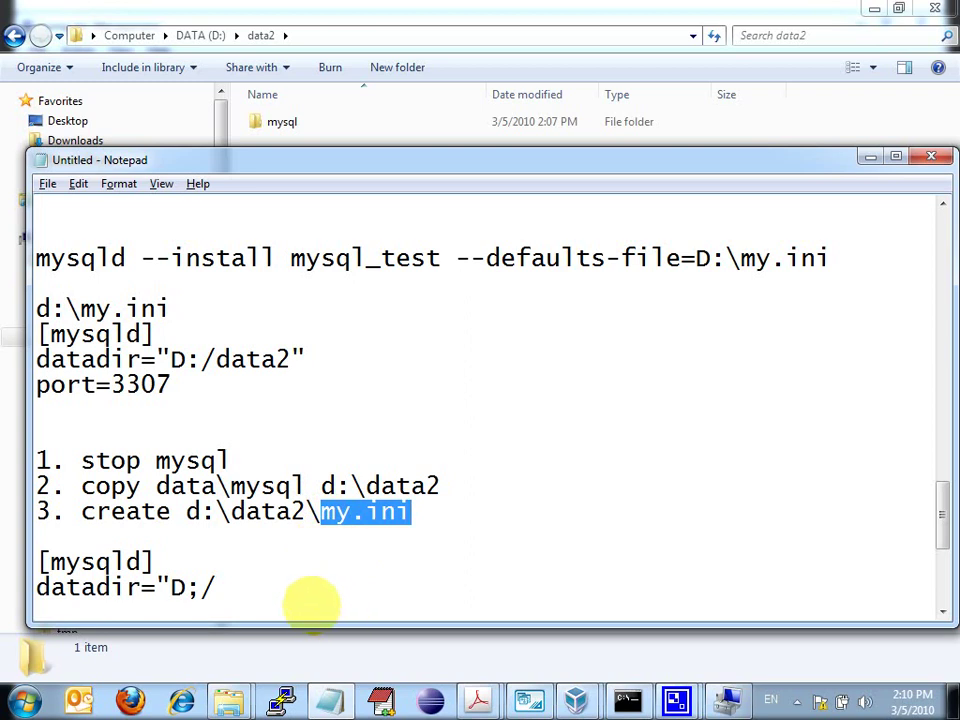
click(291, 589)
key(Left)
key(BackSpace)
text(:)
key(End)
text(dat)
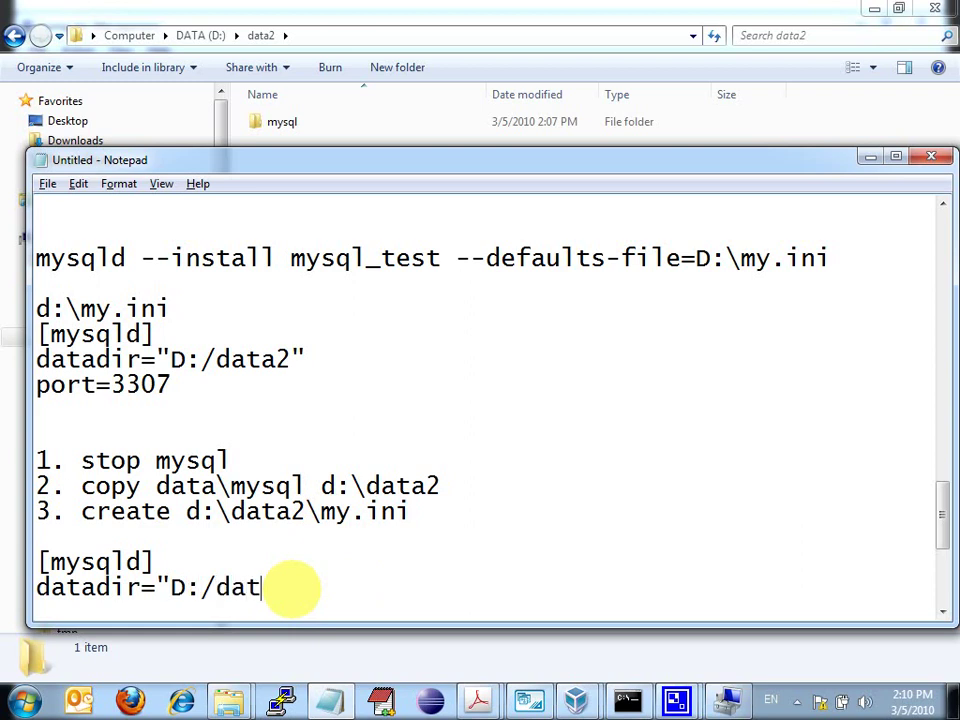
text(a2")
Add port=3307 under the new datadir line, followed by a blank line.
key(Return)
text(port=)
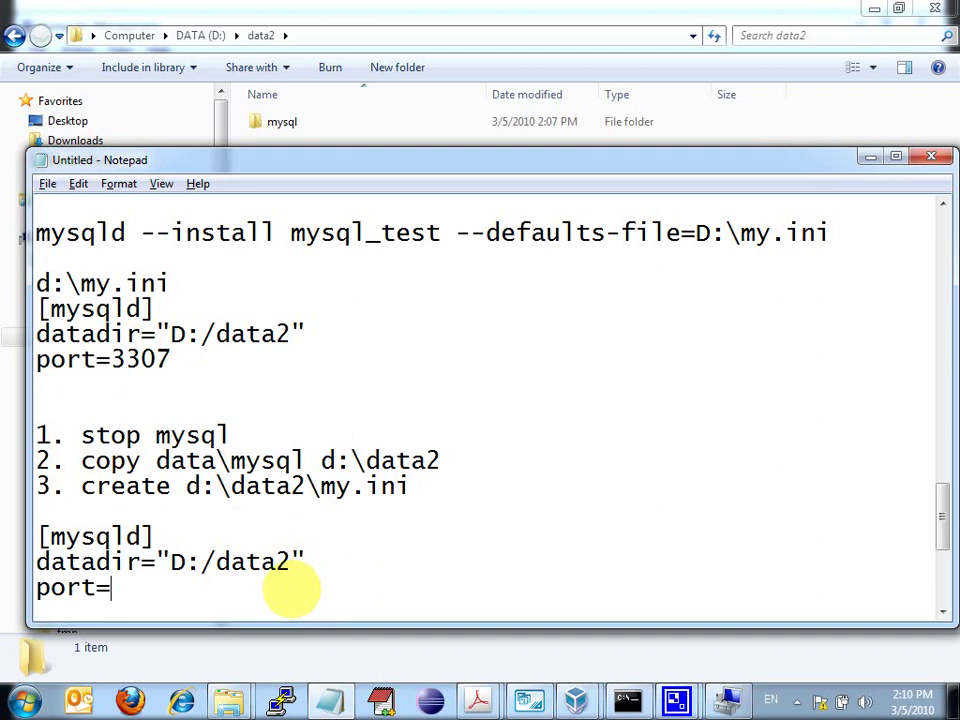
text(3307)
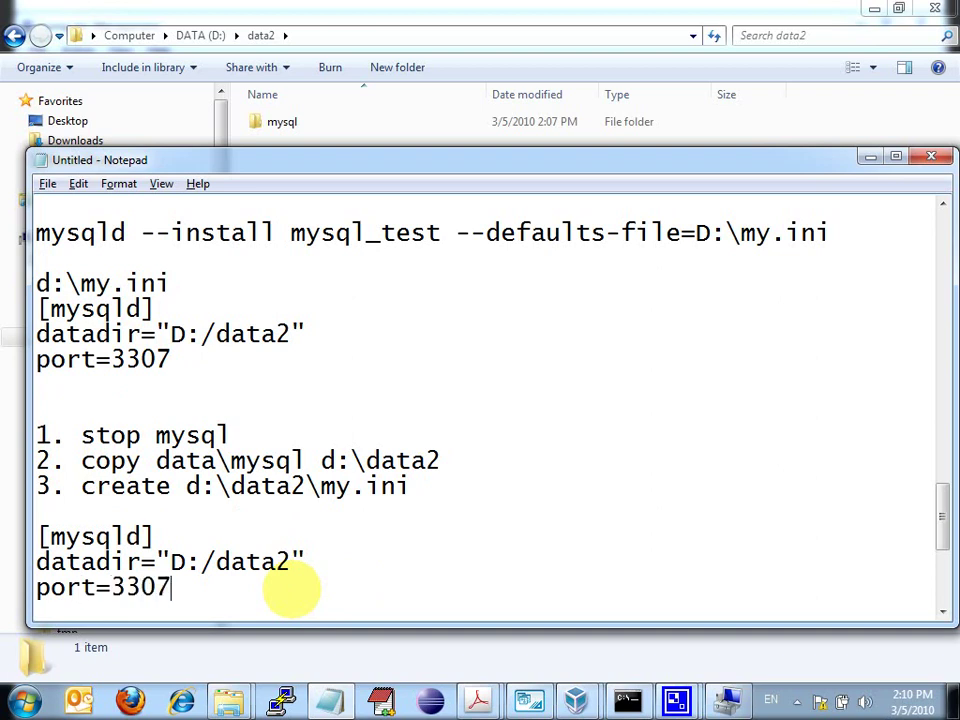
key(Return)
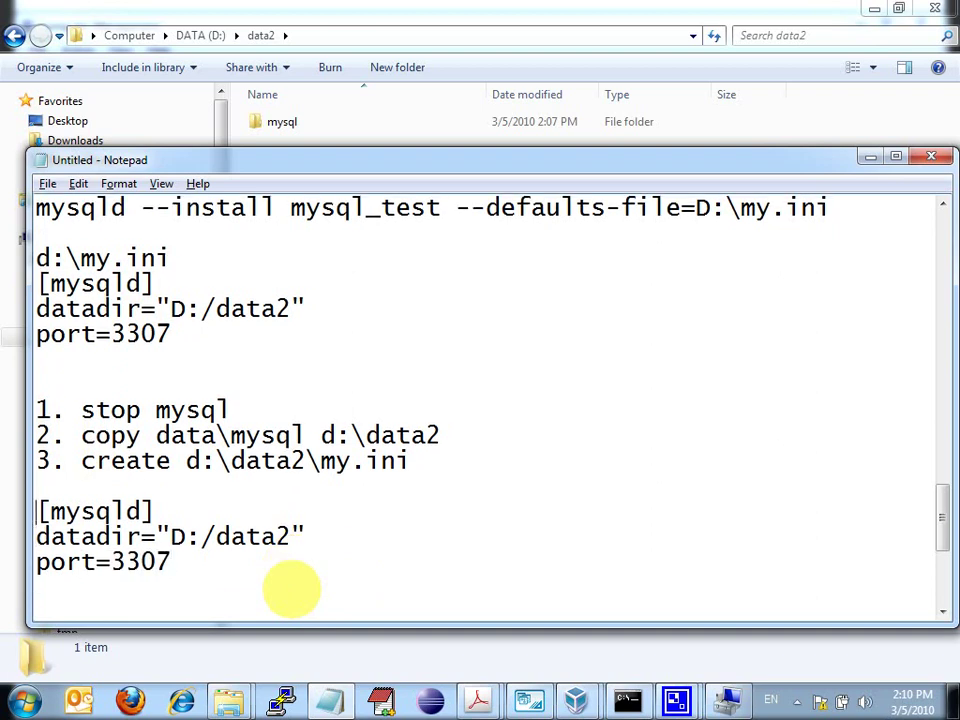
key(shift+Up)
key(shift+Up)
key(shift+Up)
key(ctrl+End)
key(Return)
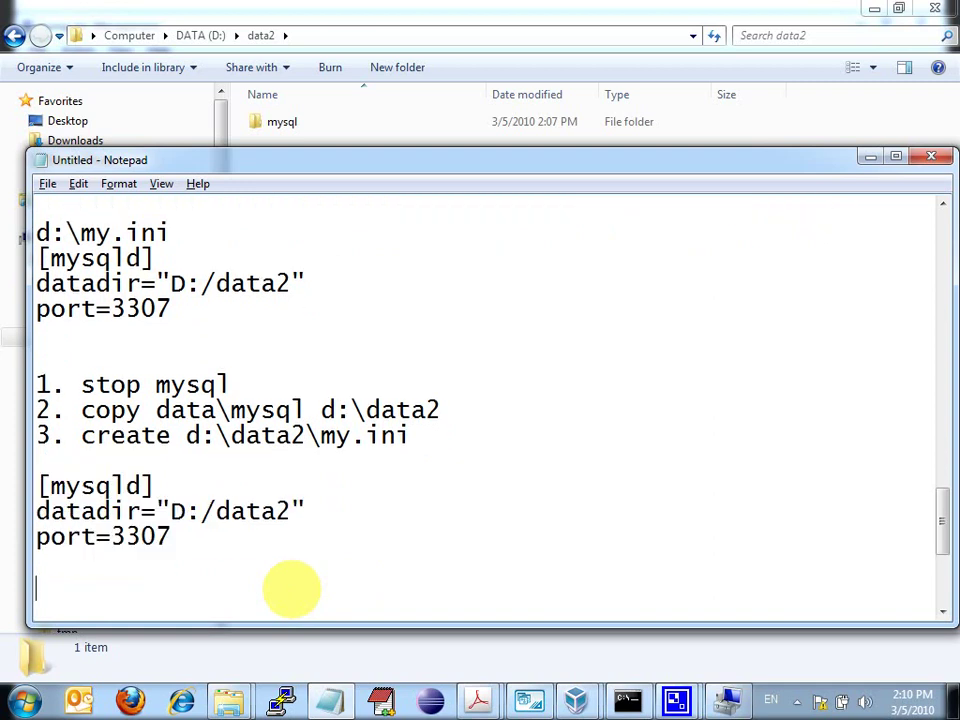
Highlight the new [mysqld], datadir and port lines to review the my.ini contents, ending on the empty line below.
key(Up)
key(Up)
key(Up)
key(shift+End)
key(End)
key(Home)
key(shift+Down)
key(shift+Down)
key(shift+Down)
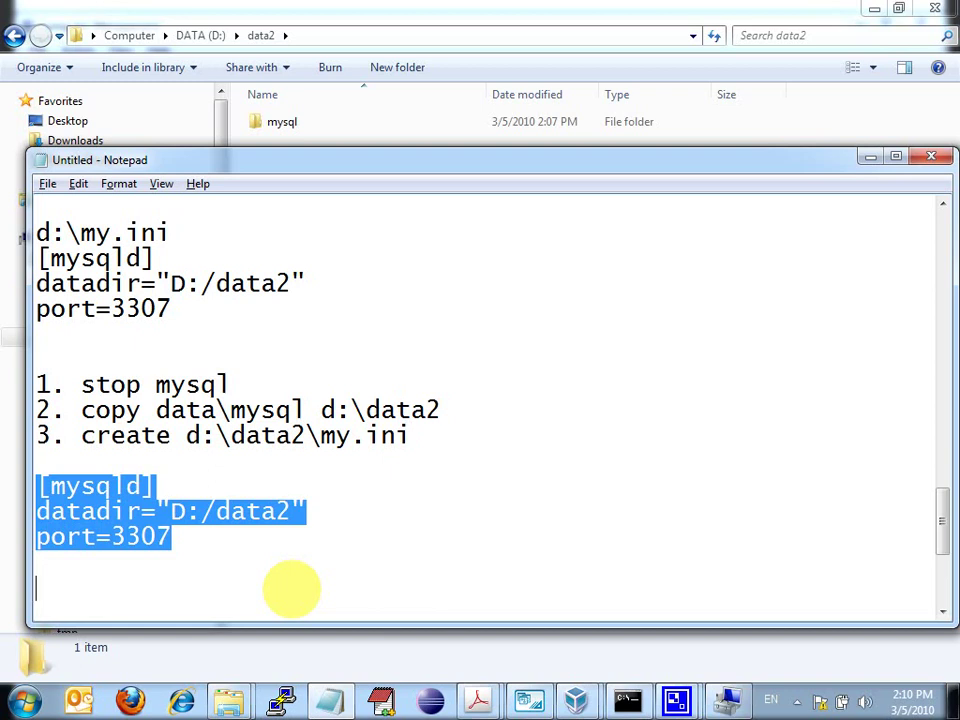
click(291, 588)
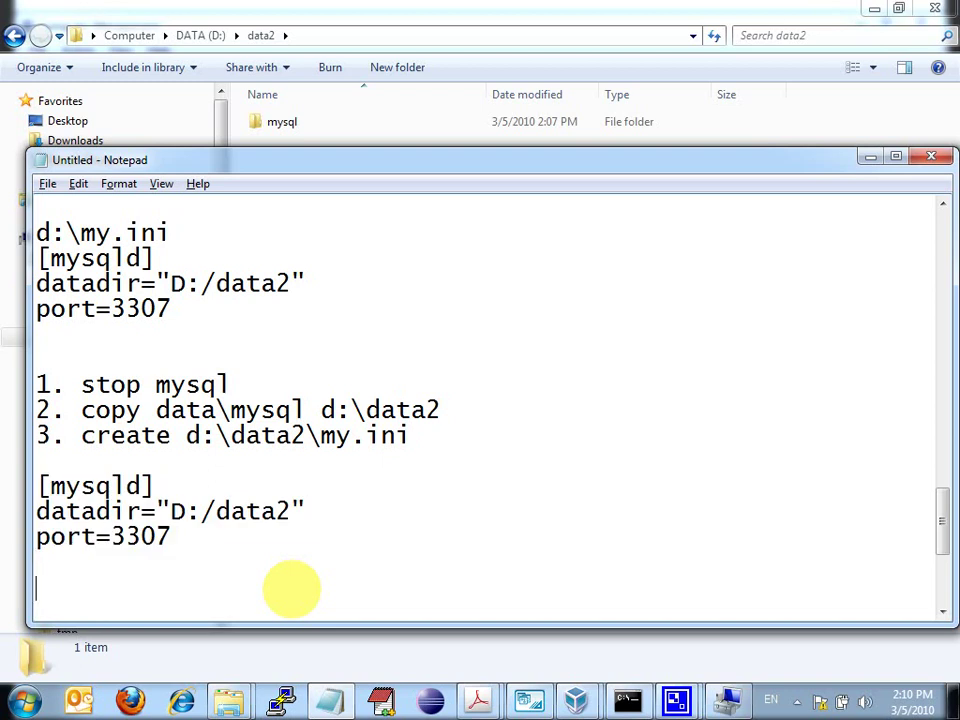
Add the fourth instruction, "4. install mysqld", below the my.ini settings.
text(4. install mys)
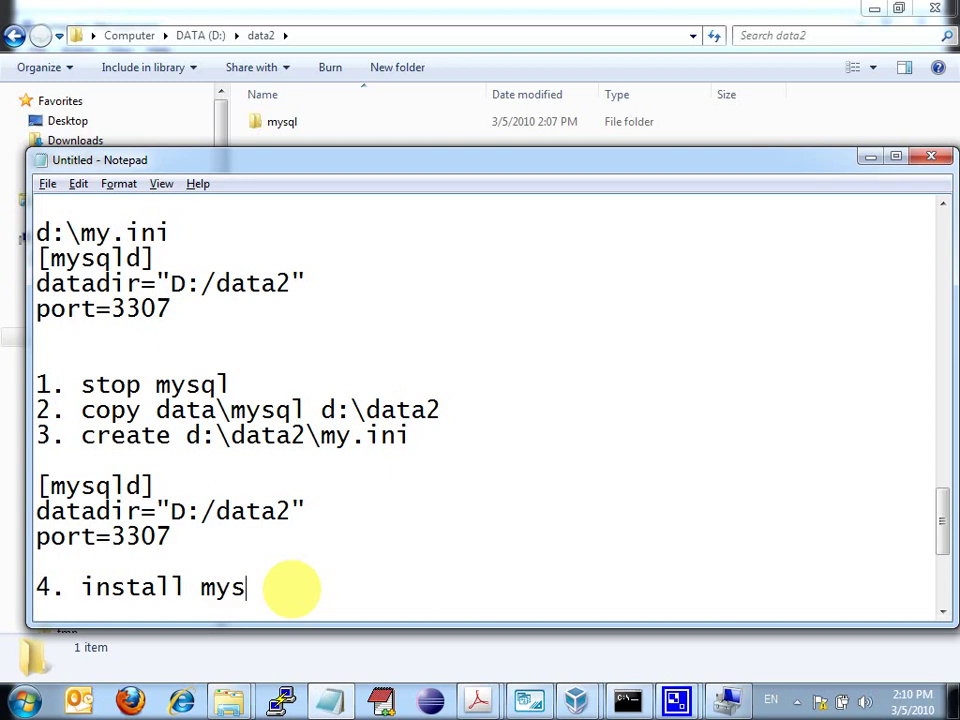
text(qld)
key(Return)
Write the command "mysqld --install mysql_test --defaults-file=d:\data2\my.ini" under the fourth instruction.
text(d)
key(BackSpace)
text(mysqld --install mysql)
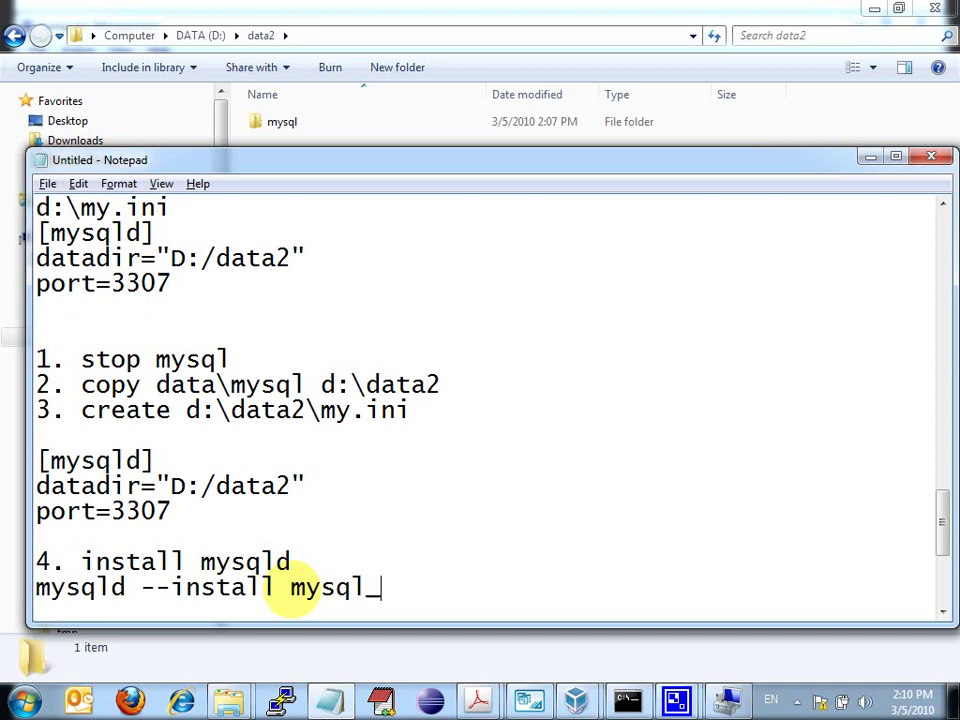
text(_test)
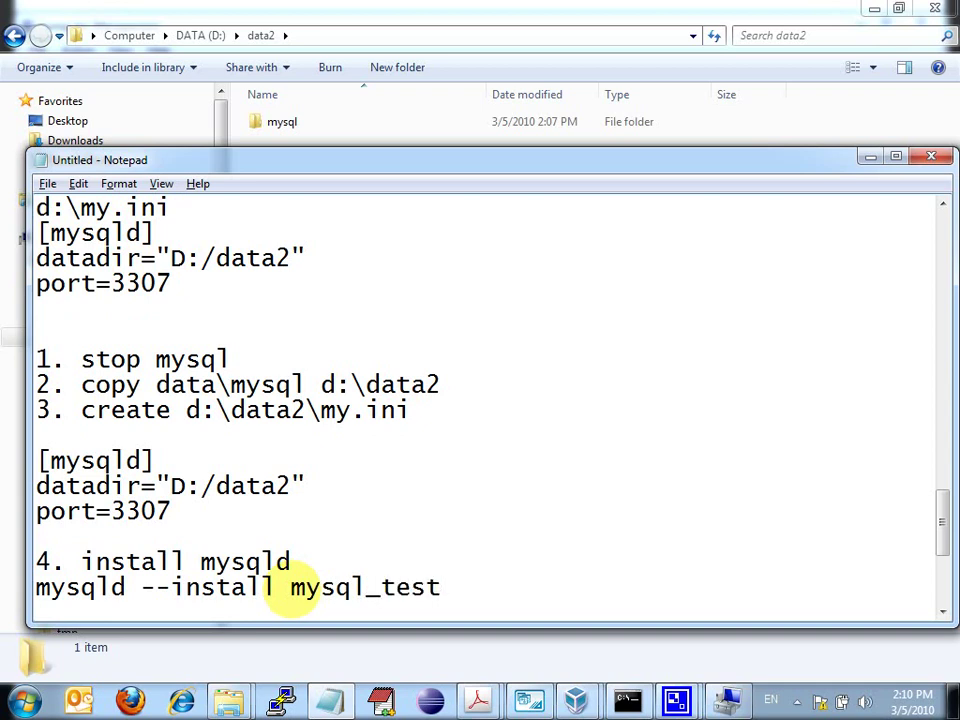
text( --default)
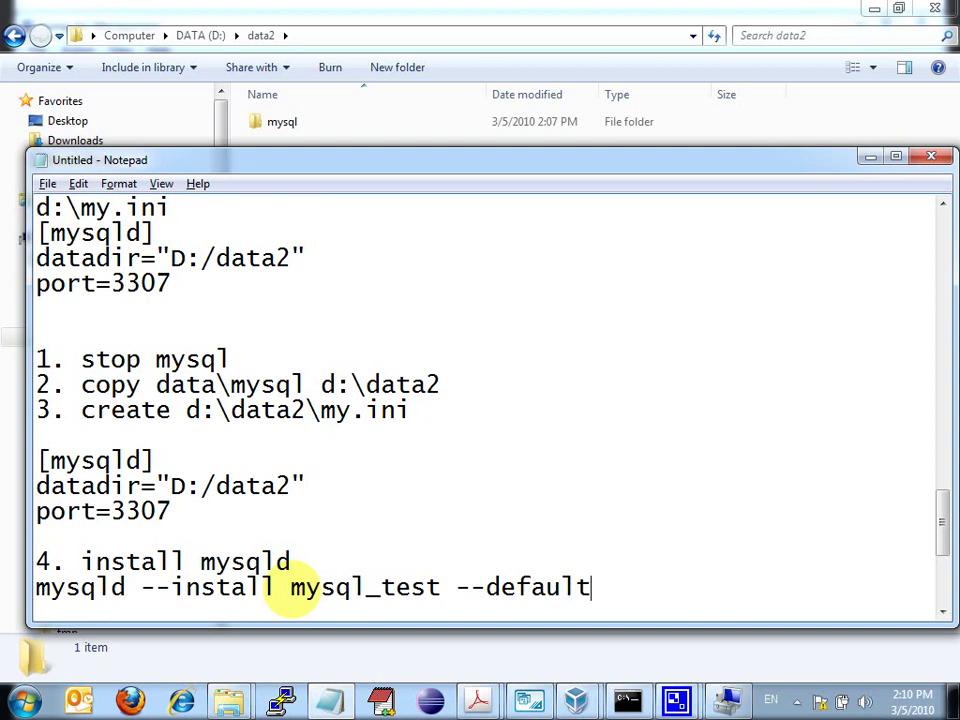
text(s-file=)
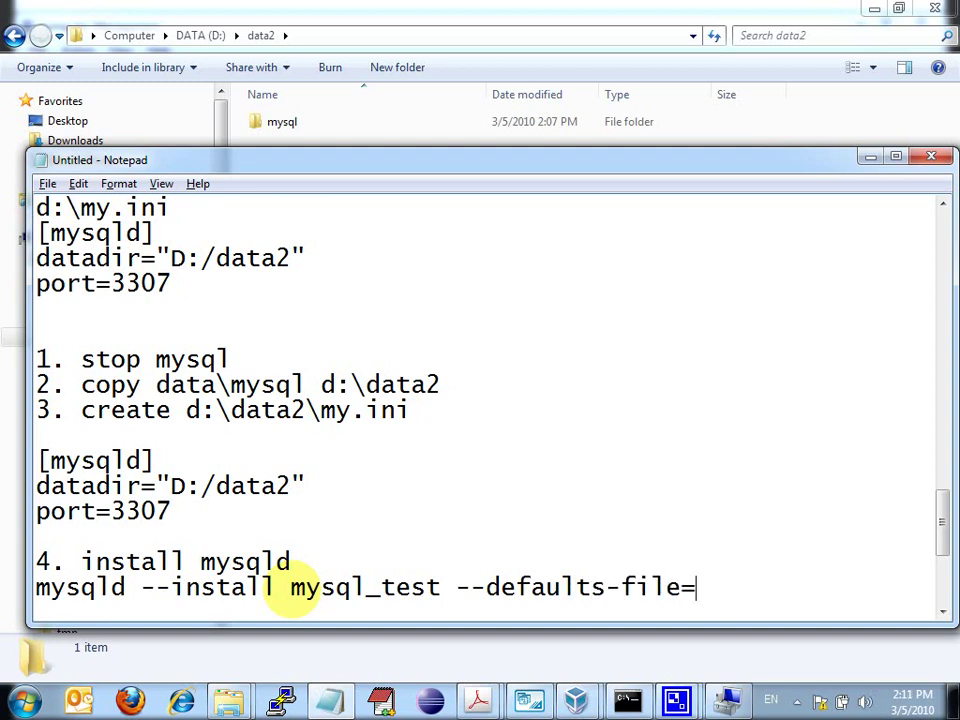
text(d:)
text(])
key(BackSpace)
text(\data2)
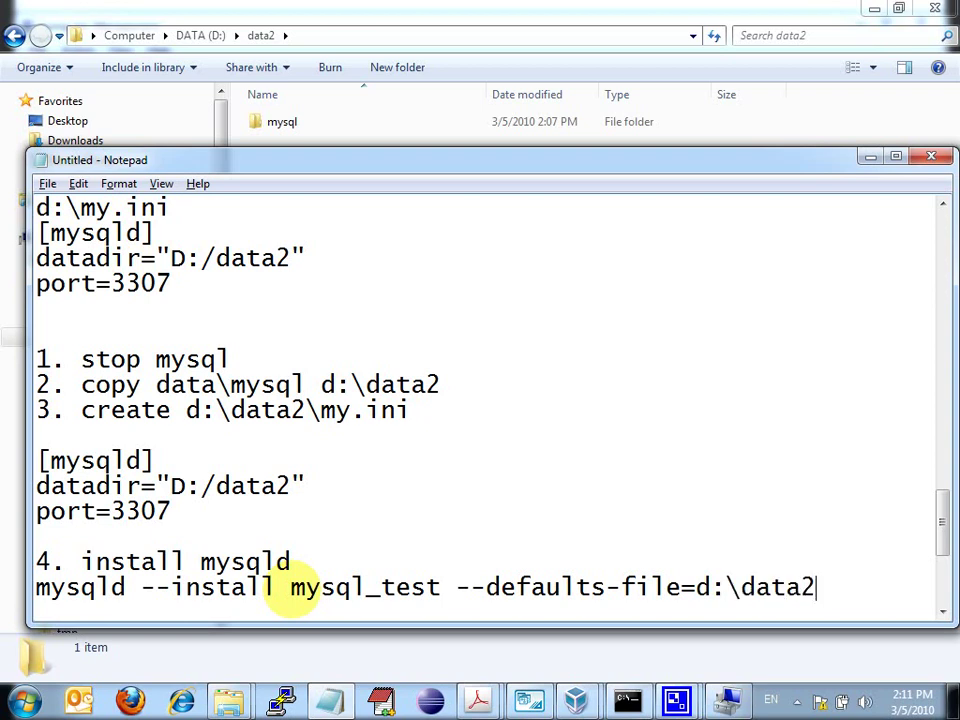
text(\my.ini)
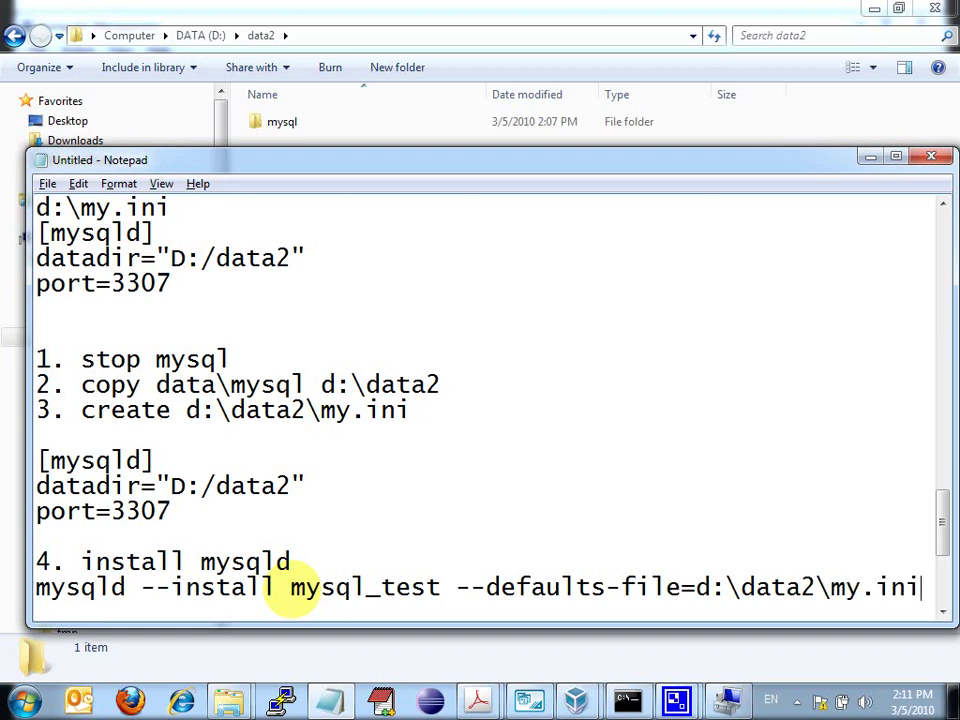
Insert six line breaks after the mysqld install command to leave empty space below it.
key(Return)
key(Return)
key(Return)
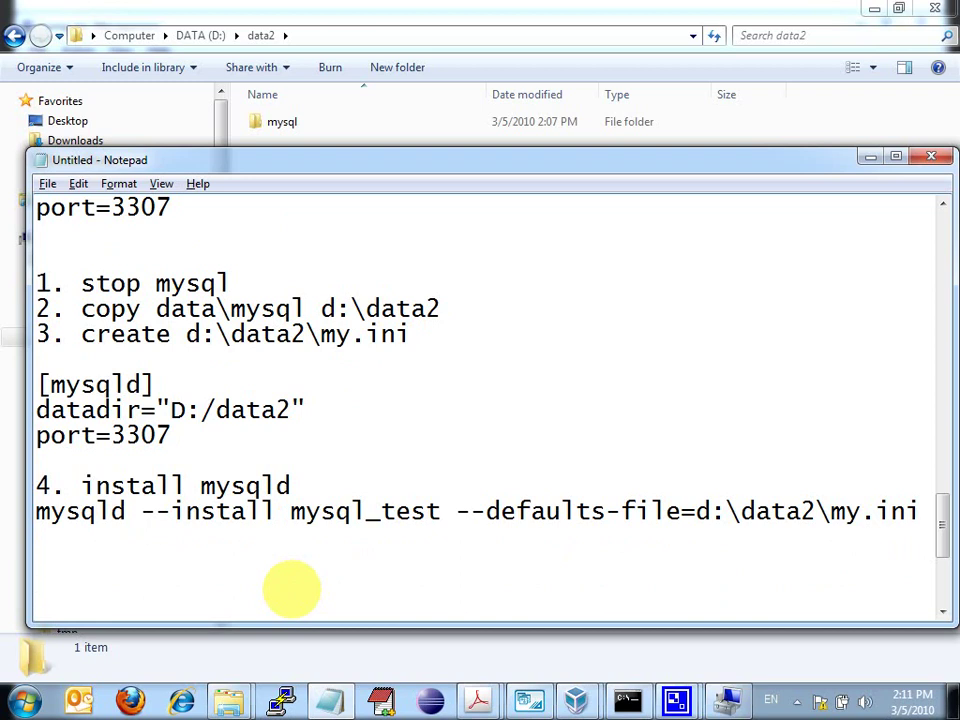
key(Return)
key(Return)
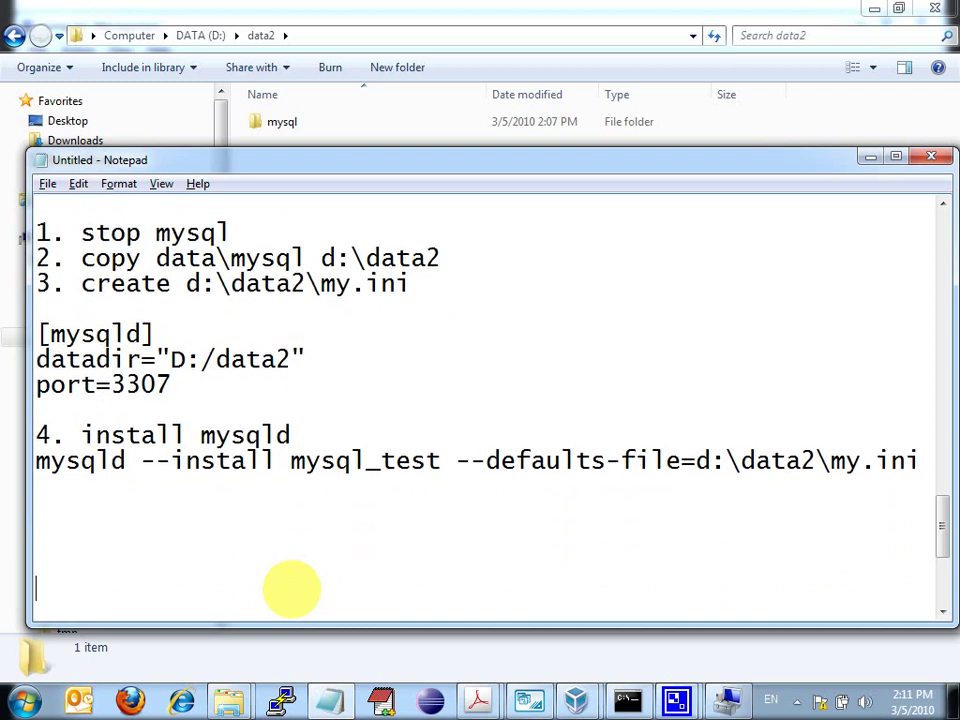
key(Return)
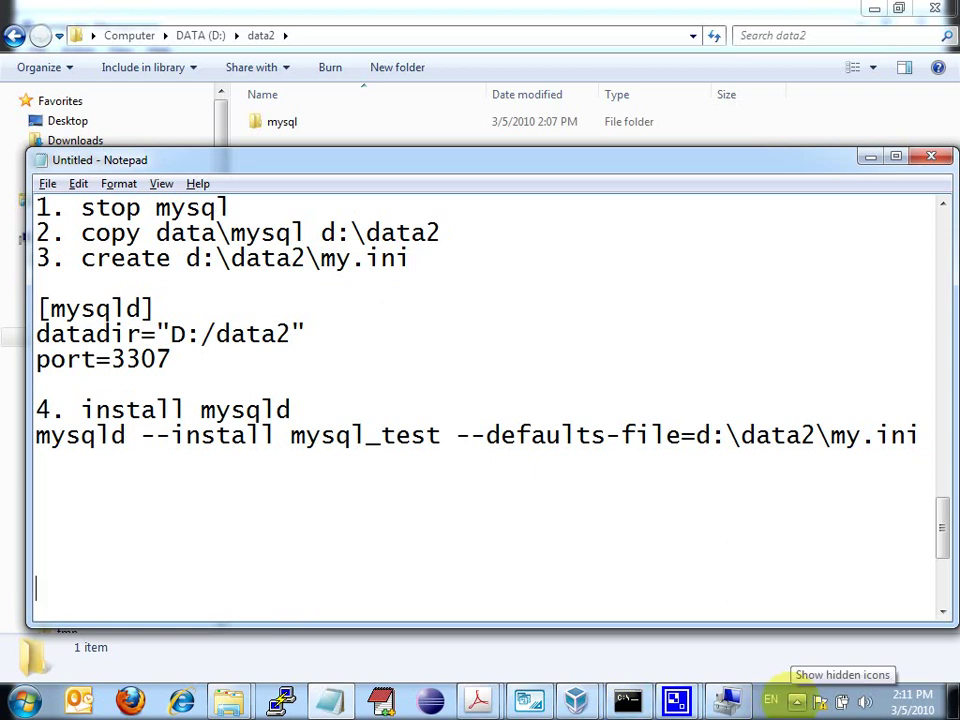
click(796, 701)
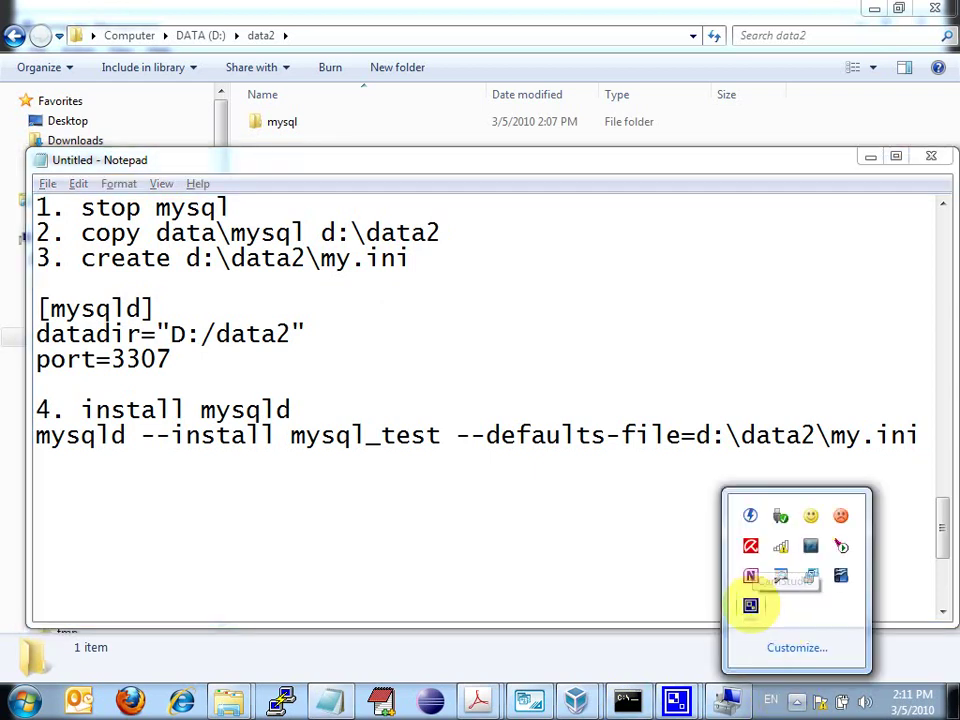
right_click(750, 605)
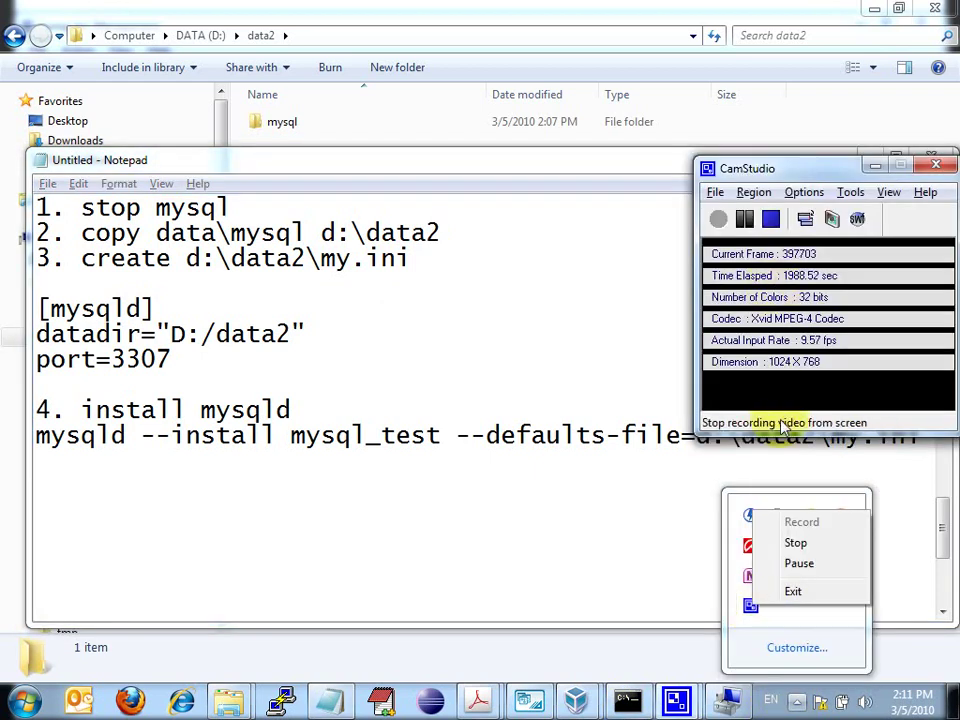
click(799, 562)
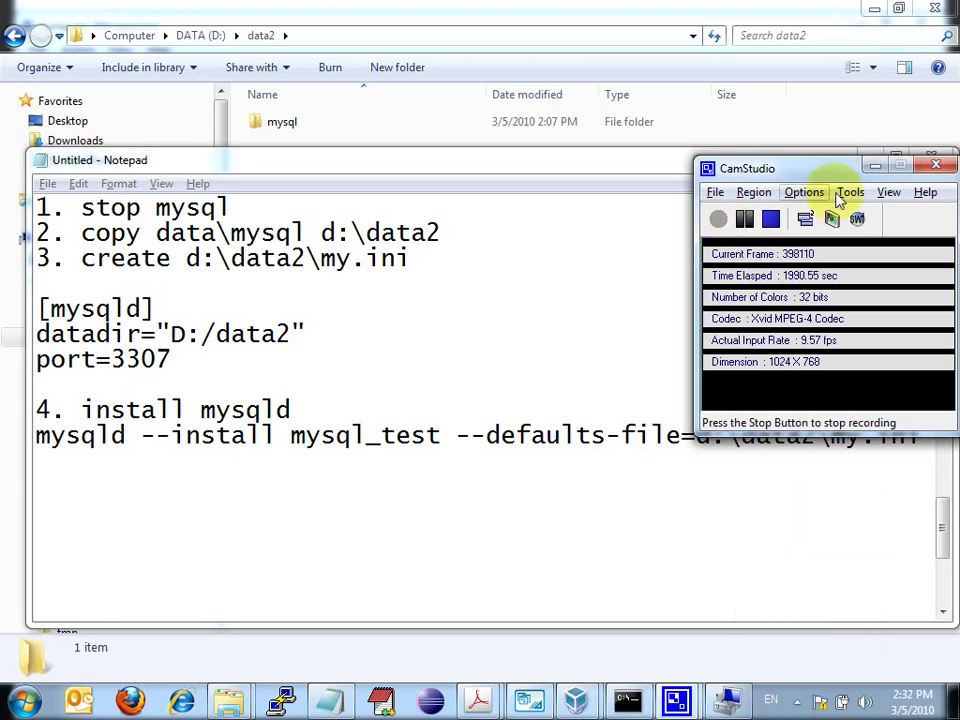
click(873, 164)
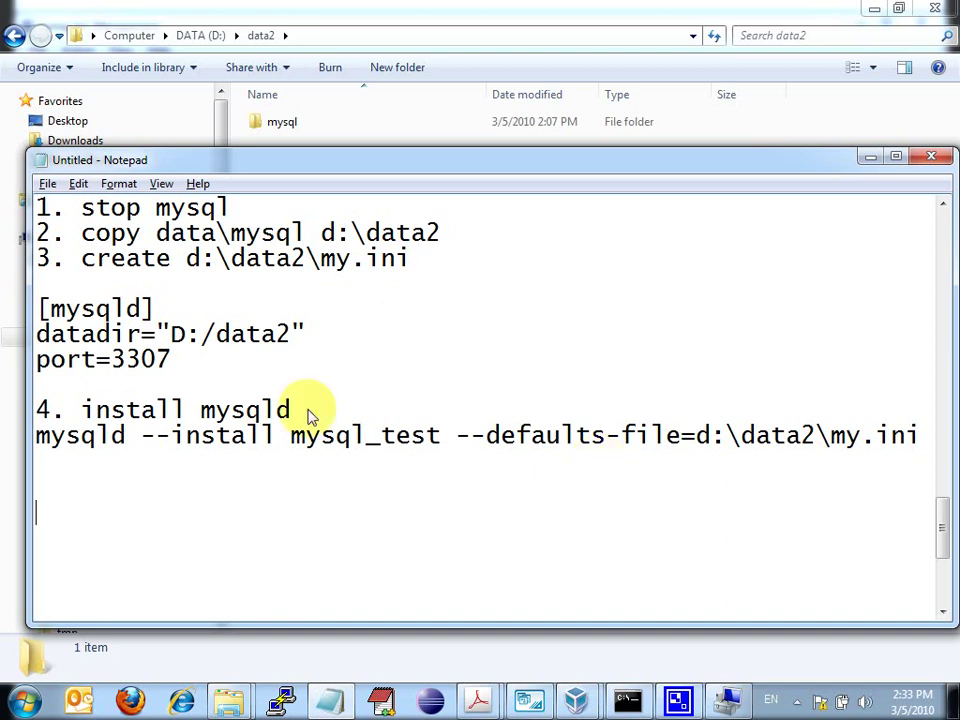
Review the install command in the notes, highlighting the word mysqld at its start.
key(Up)
key(Up)
key(Up)
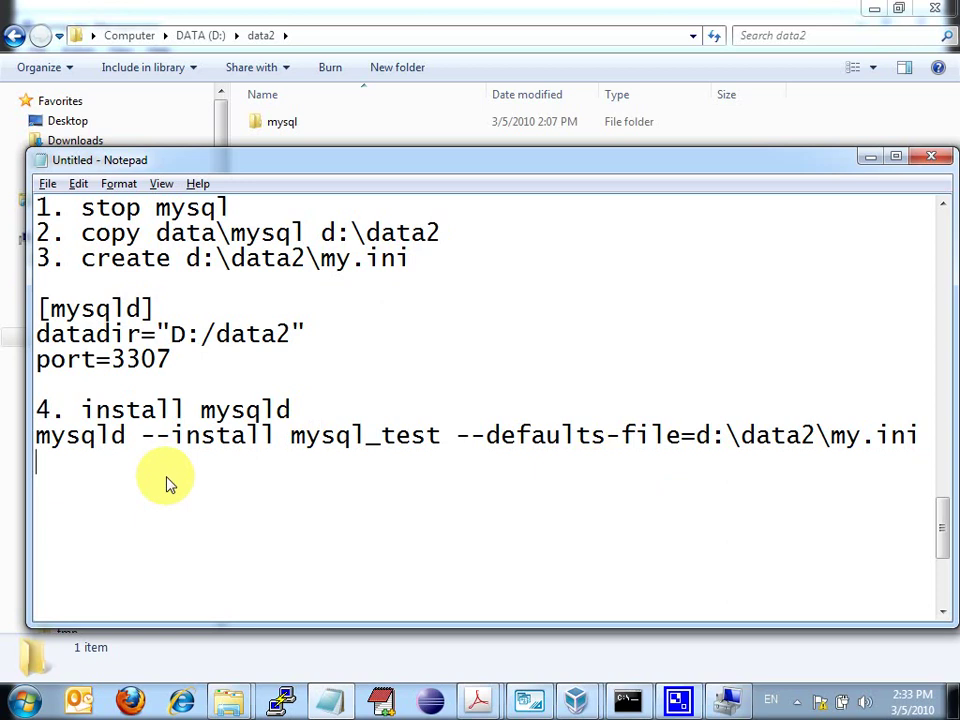
key(Down)
double_click(88, 446)
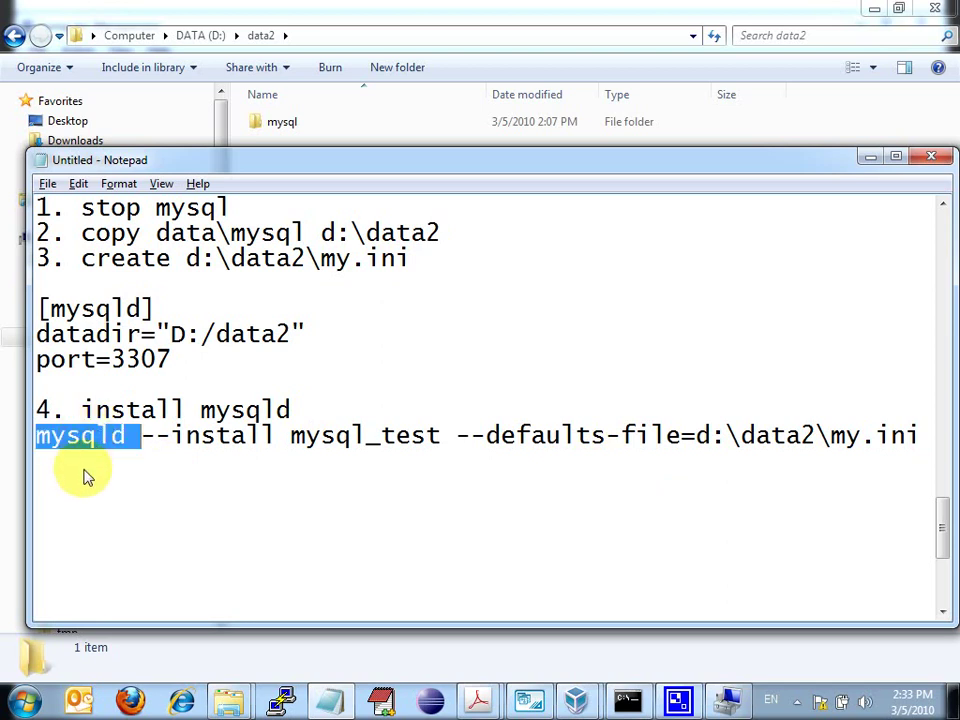
click(86, 476)
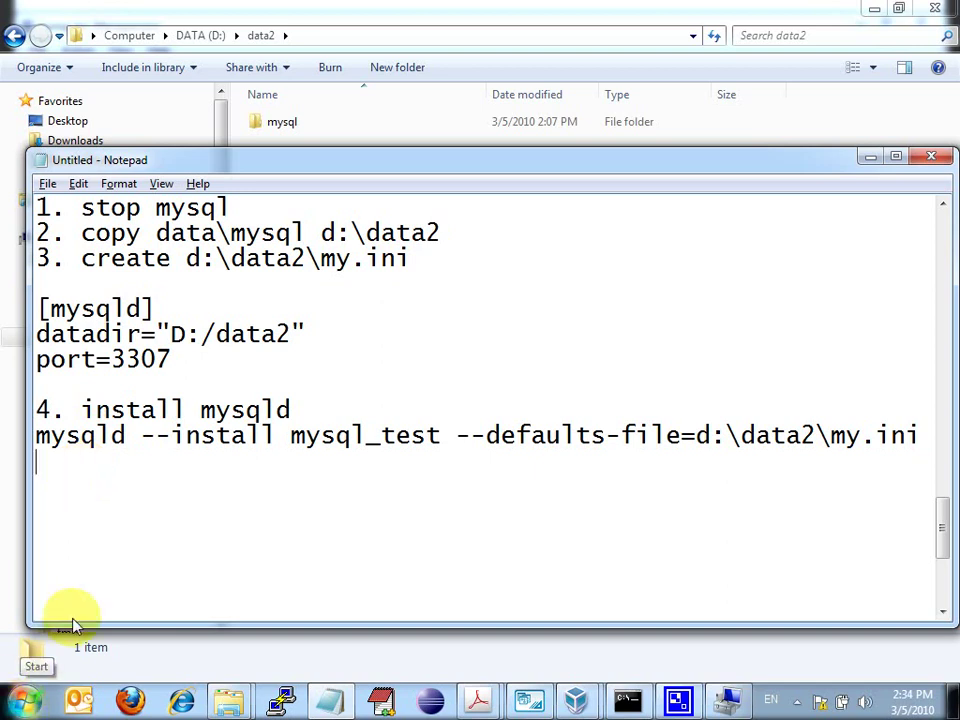
double_click(104, 447)
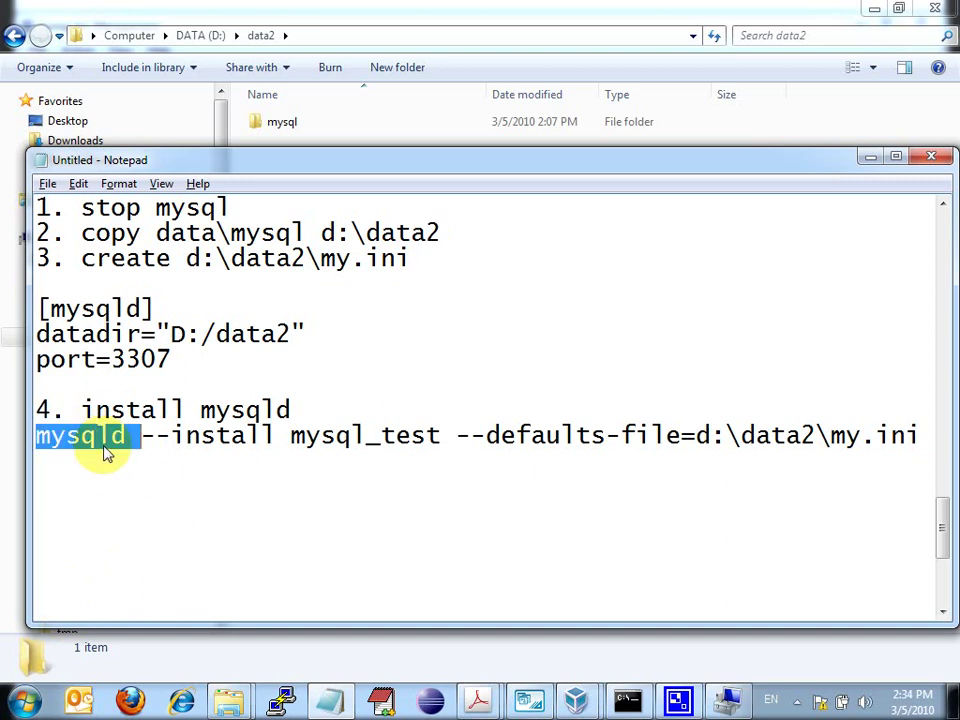
click(104, 476)
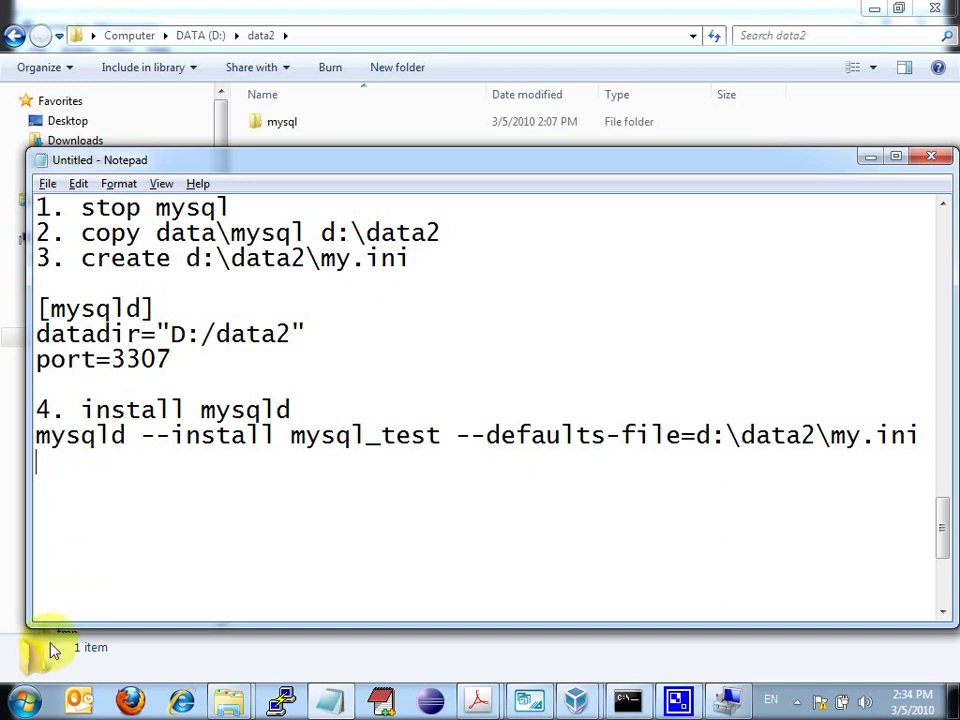
Open a Command Prompt as administrator and close it again with the exit command.
click(24, 700)
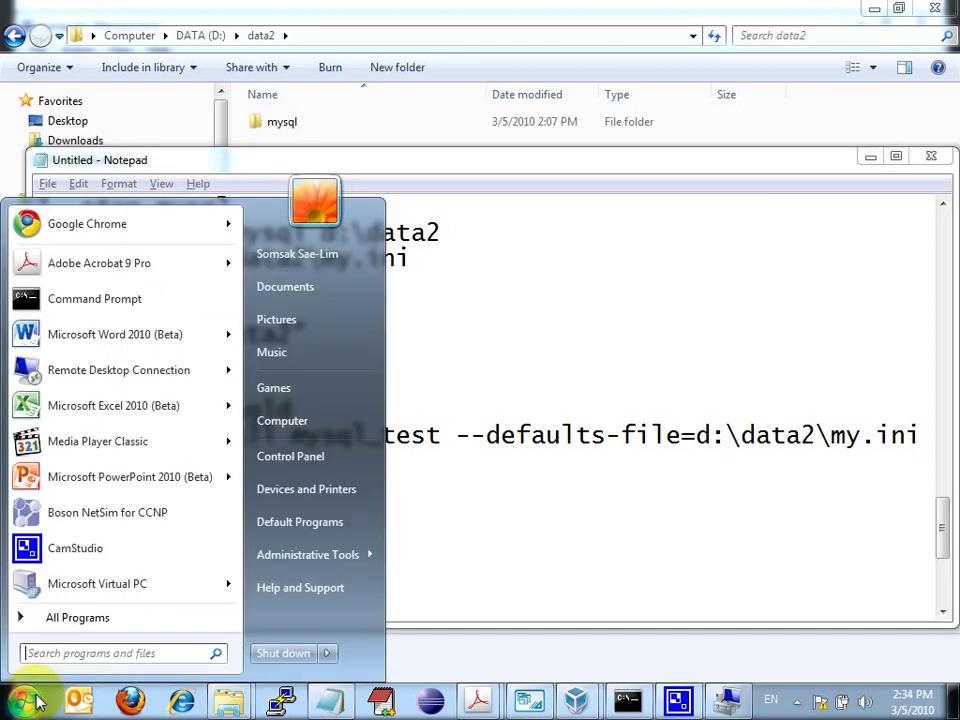
right_click(80, 311)
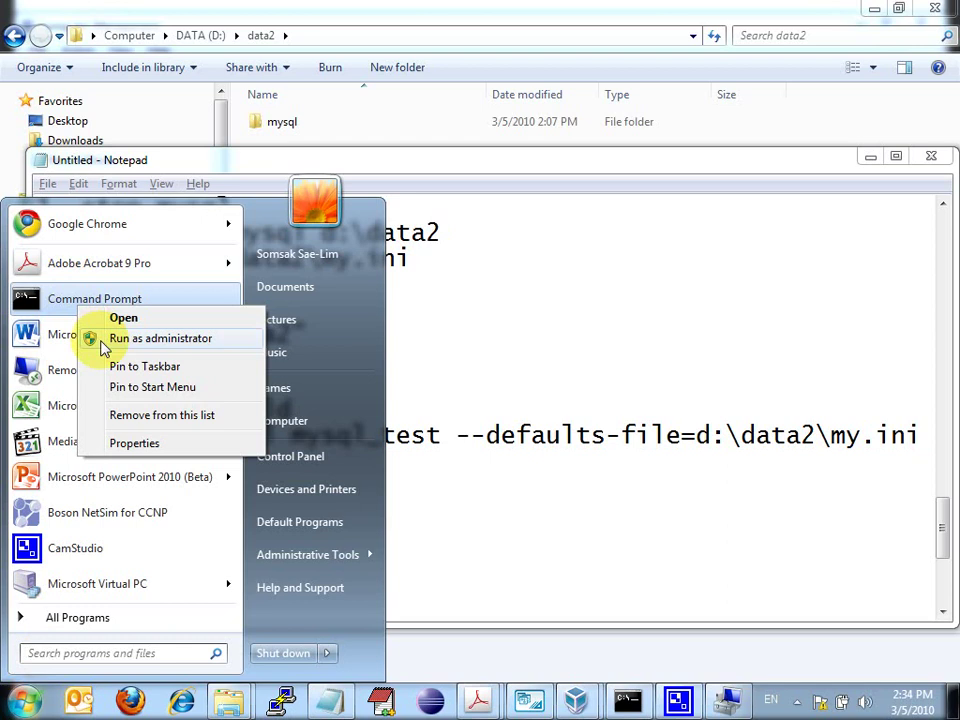
click(104, 345)
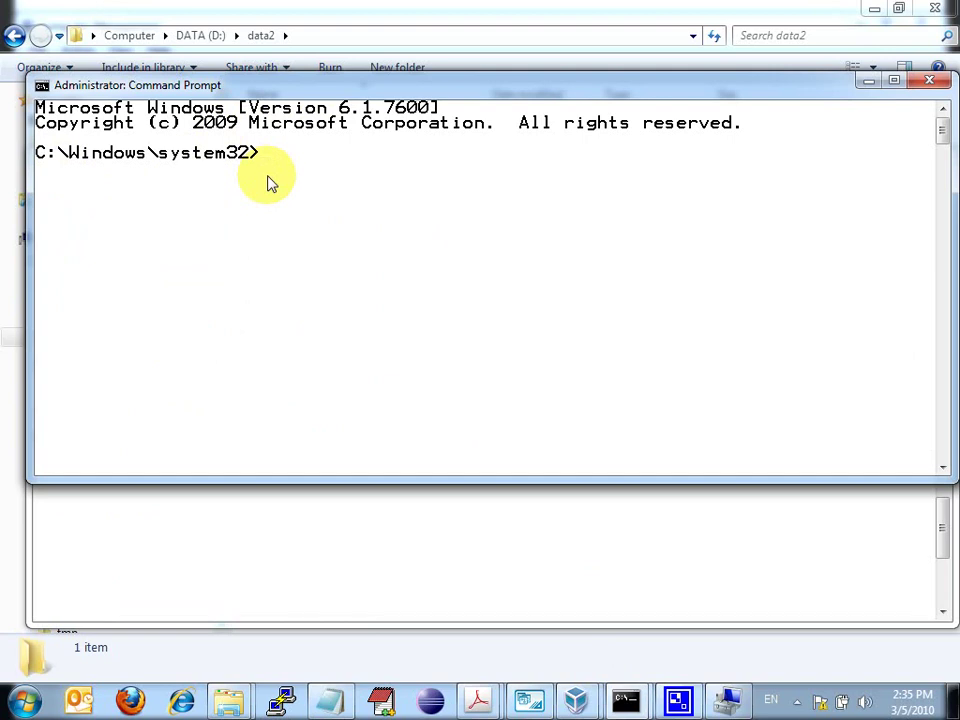
text(exit)
key(Return)
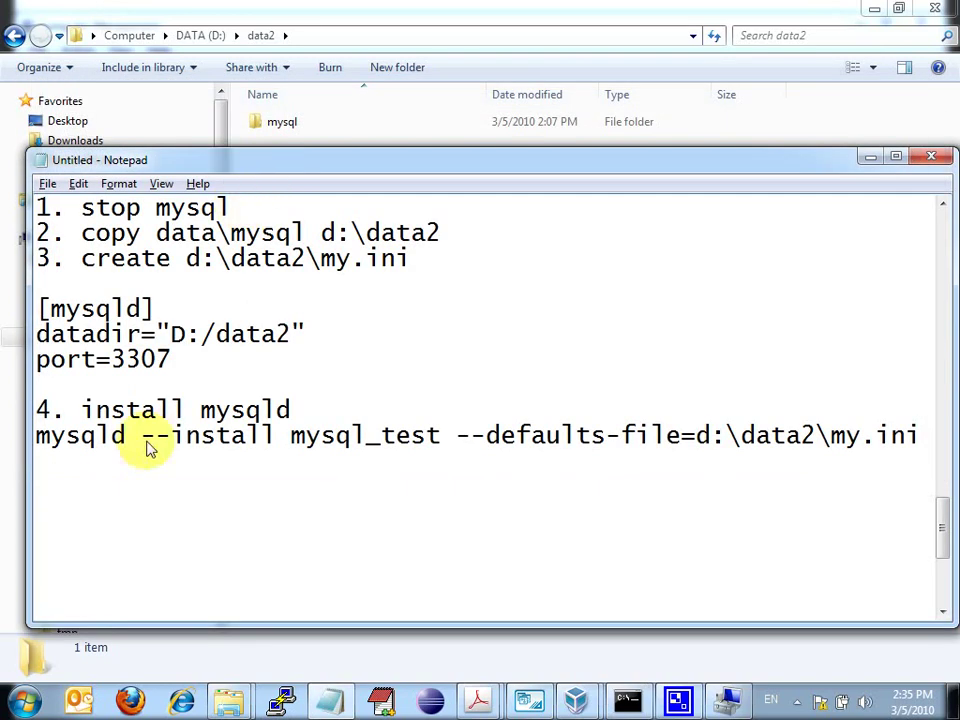
Search for cmd, launch it with administrator rights, and end the new prompt session with exit.
click(28, 700)
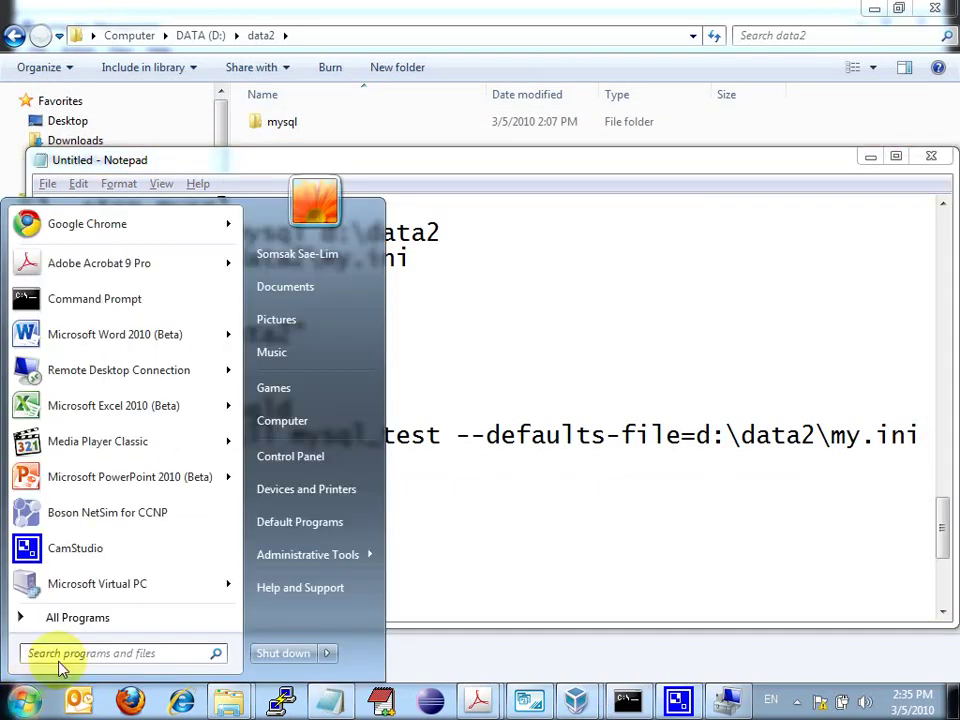
text(cmd)
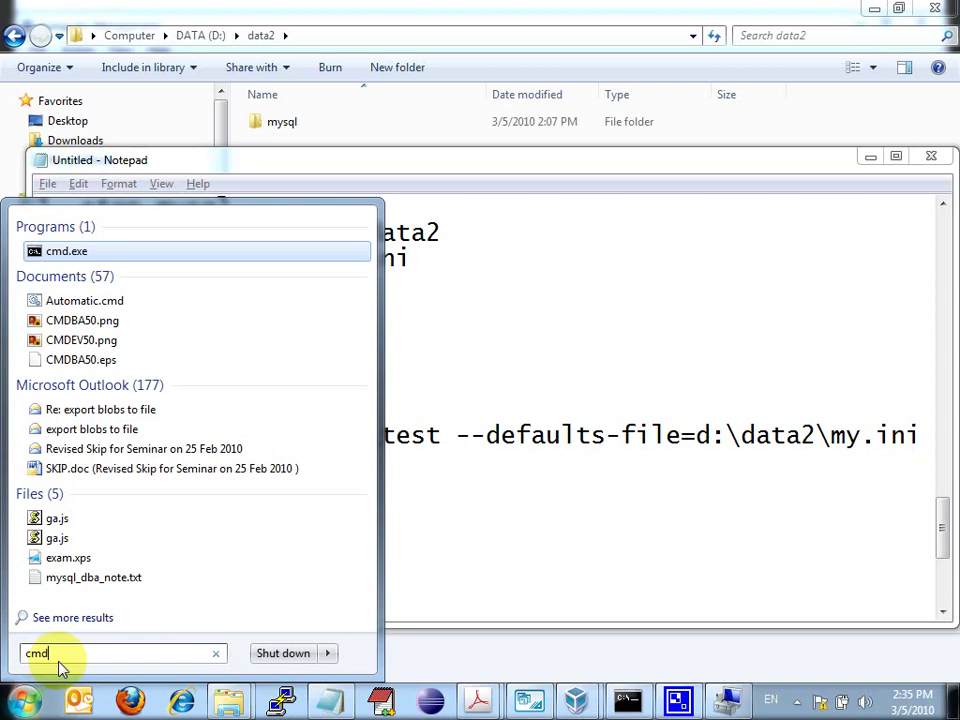
key(Return)
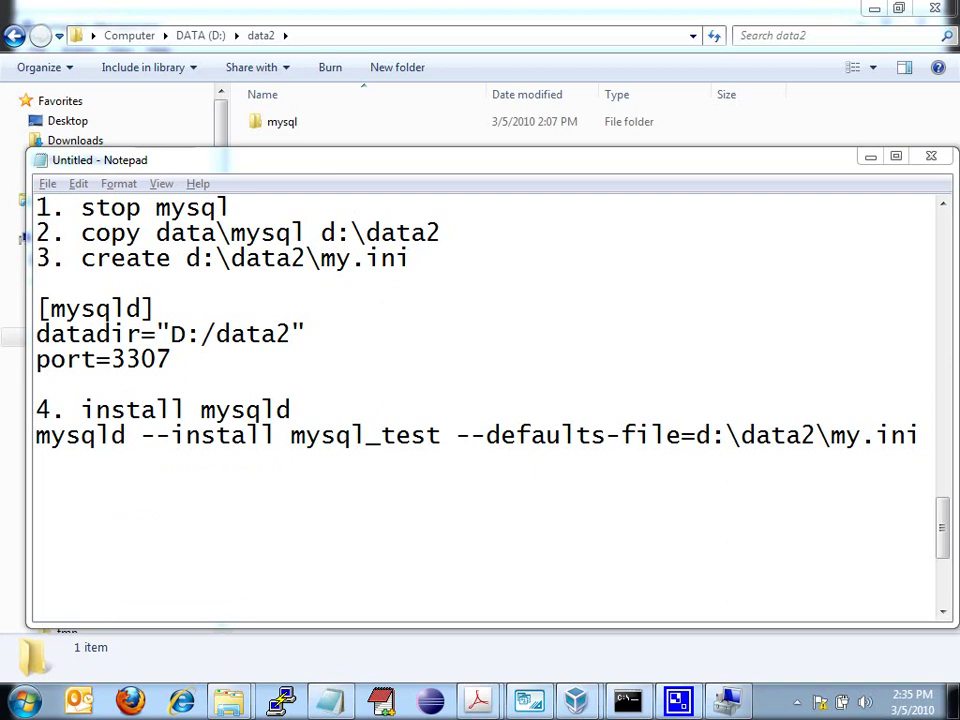
key(alt+Tab)
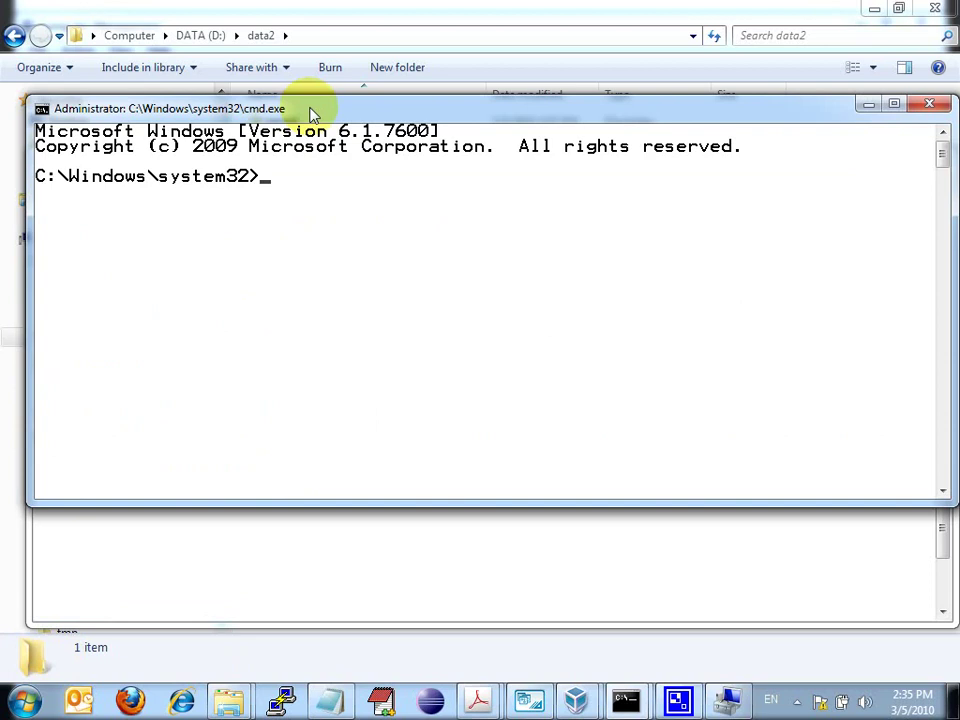
text(exit)
key(Return)
Search the installed programs for excel and dismiss the results without launching anything.
click(12, 706)
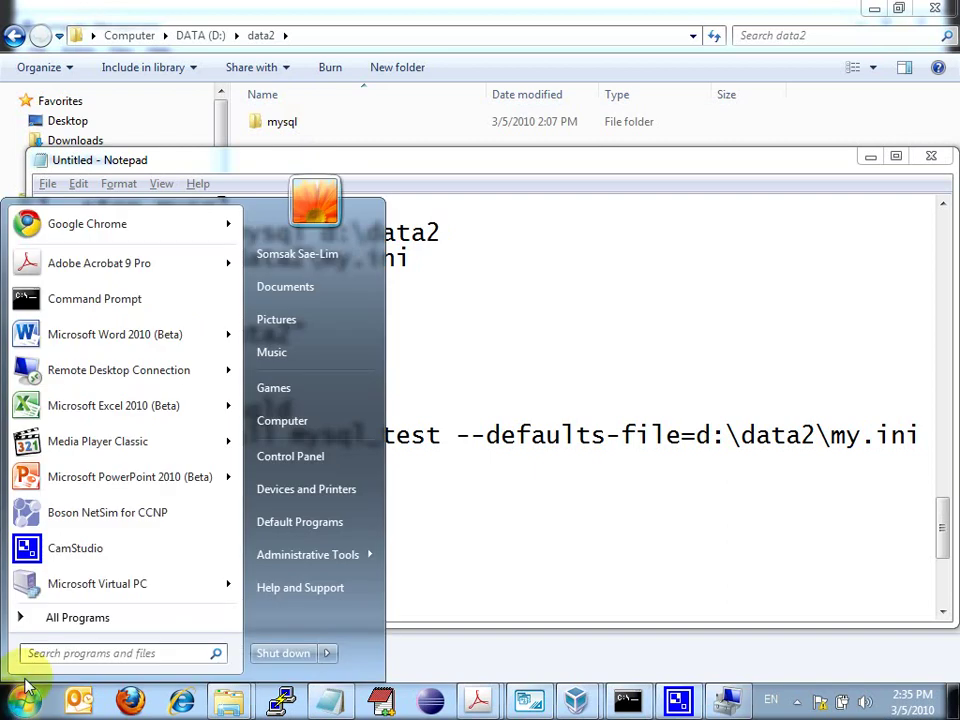
text(ex)
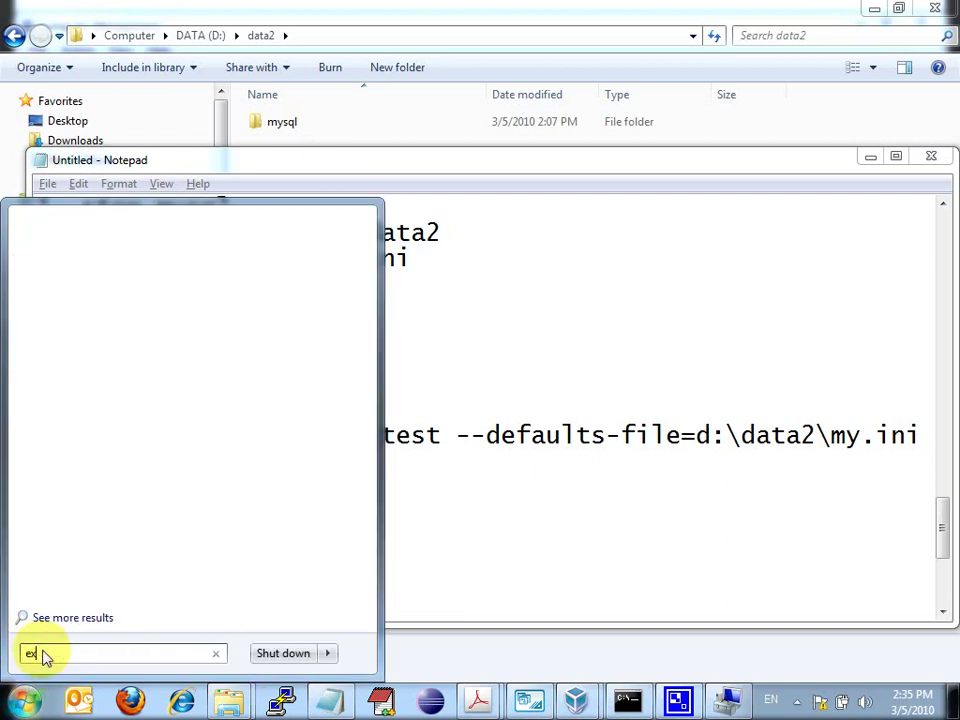
text(cel)
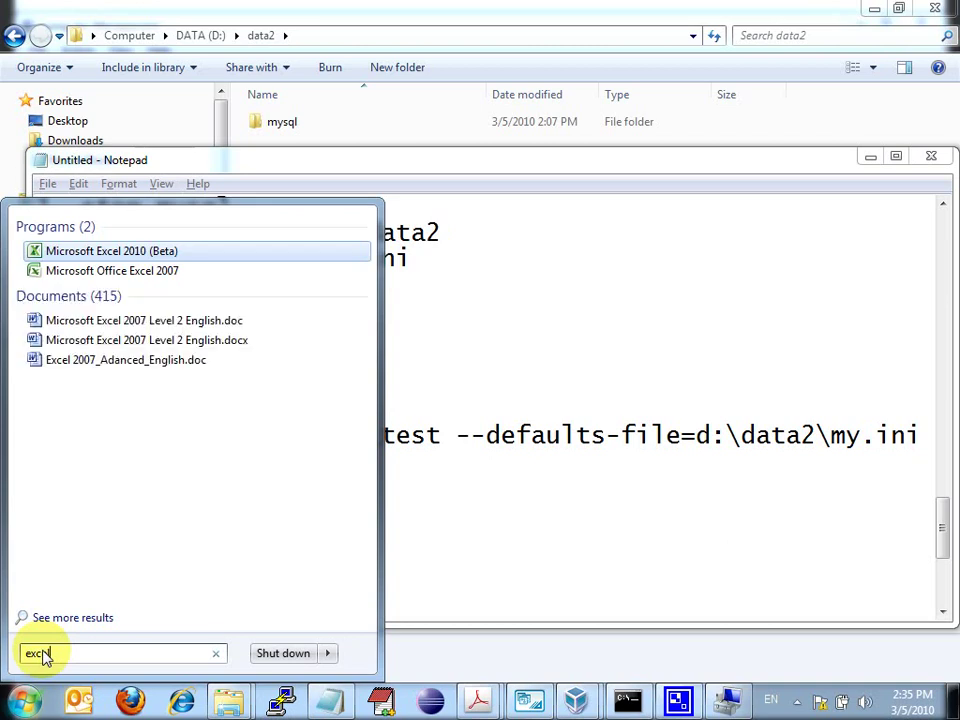
key(Escape)
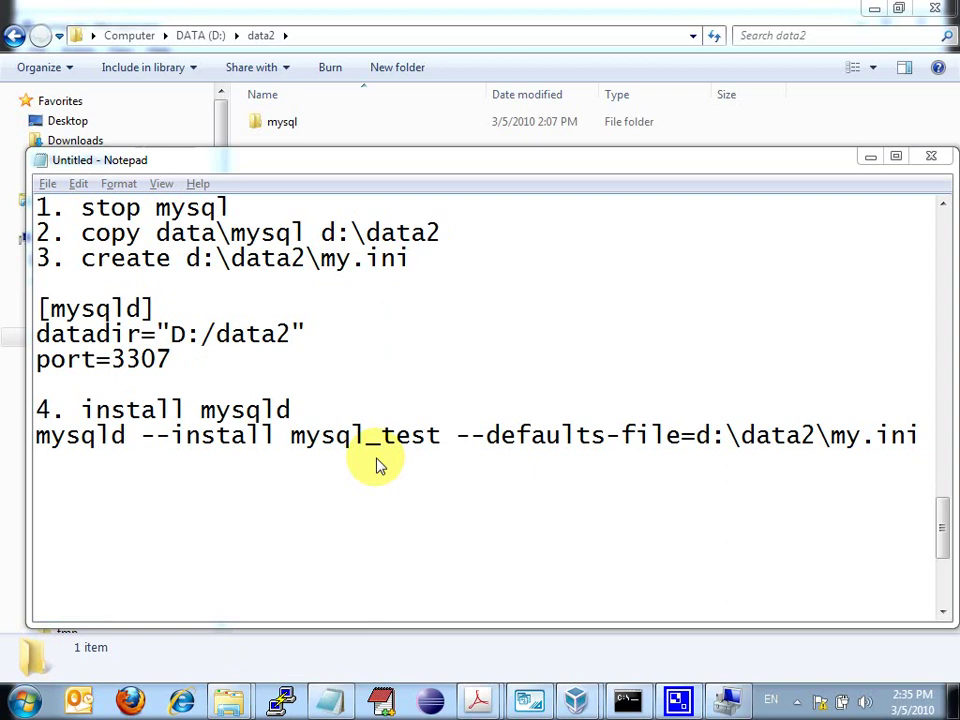
Highlight the whole mysqld install command line under the fourth instruction in the notes.
click(367, 503)
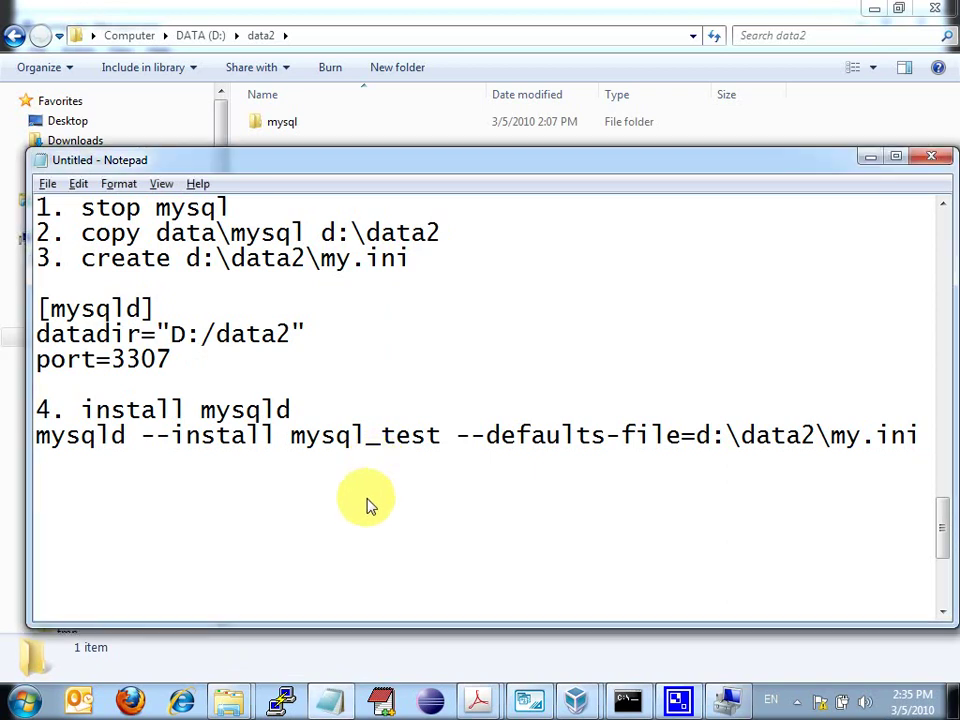
key(Up)
key(Up)
key(shift+Down)
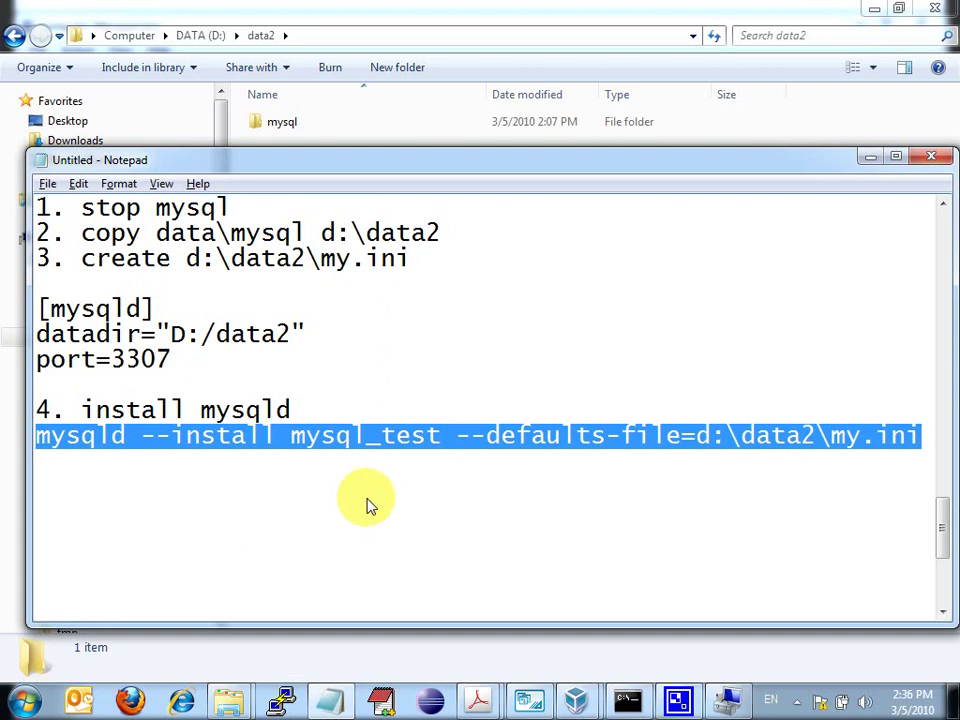
mouse_move(597, 700)
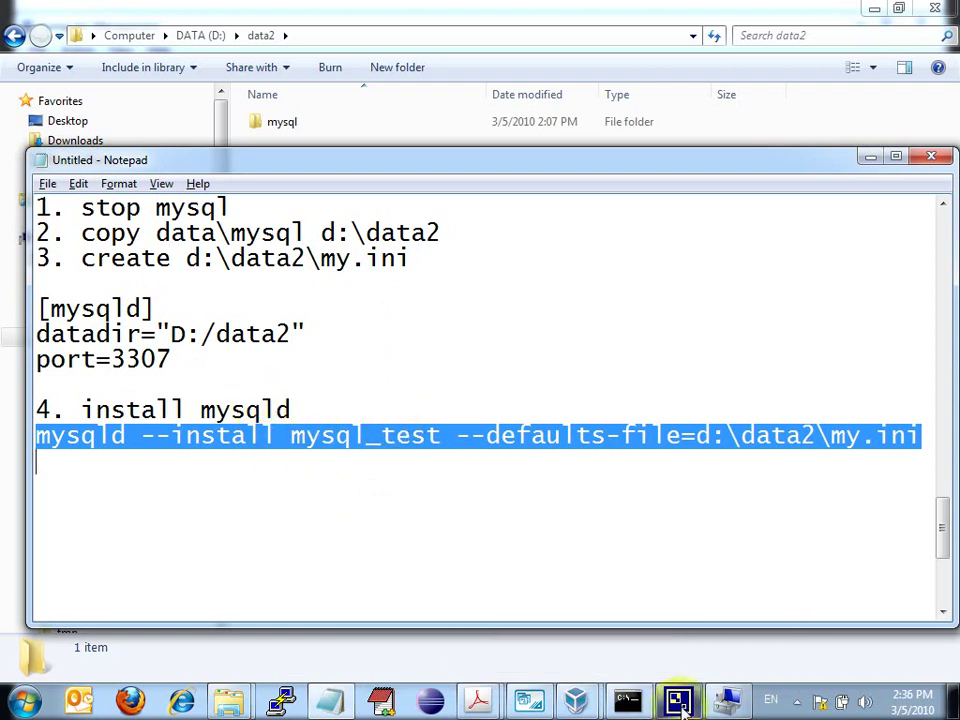
mouse_move(680, 705)
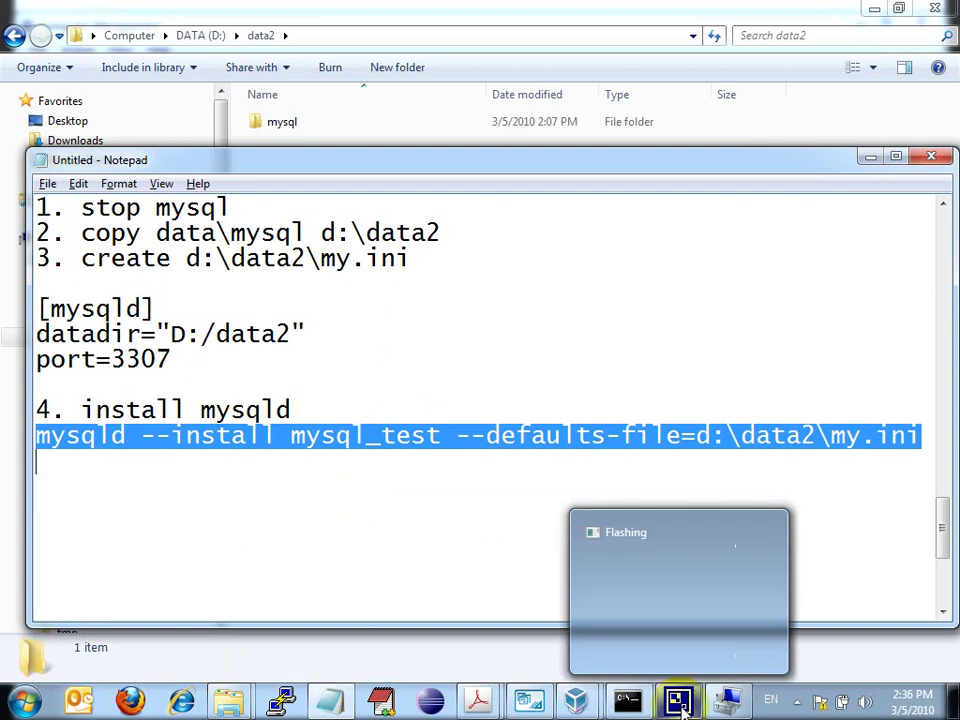
right_click(680, 705)
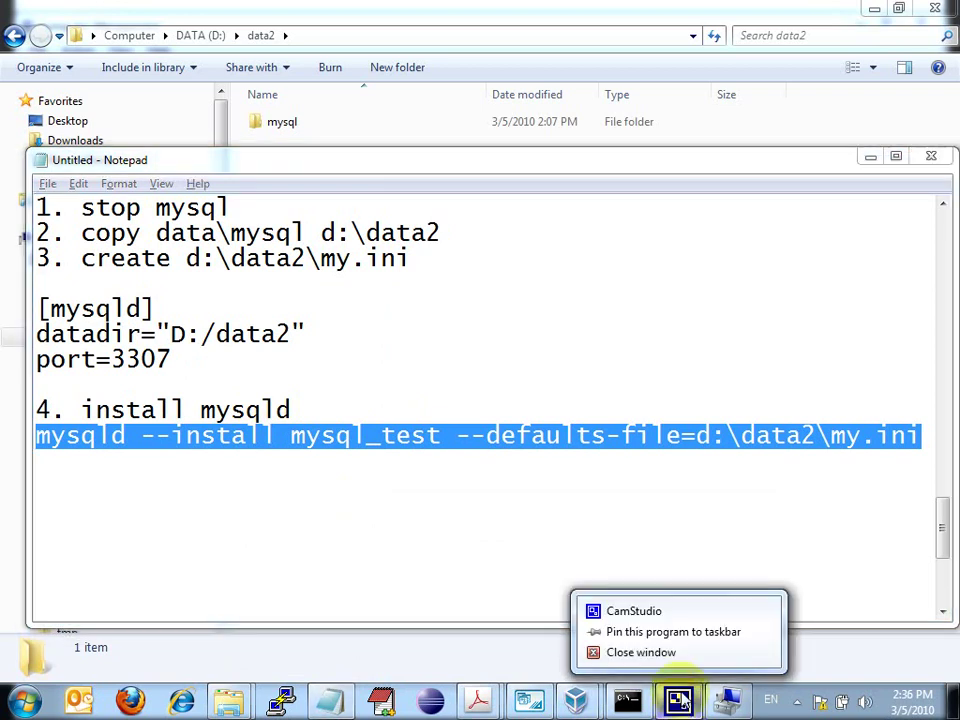
click(797, 701)
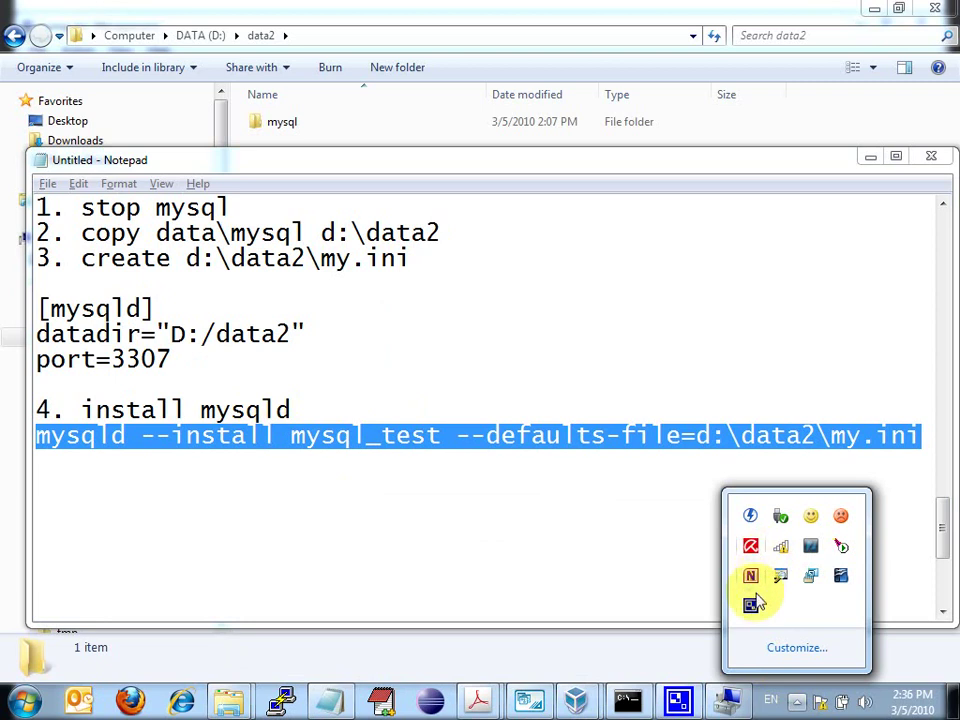
right_click(751, 606)
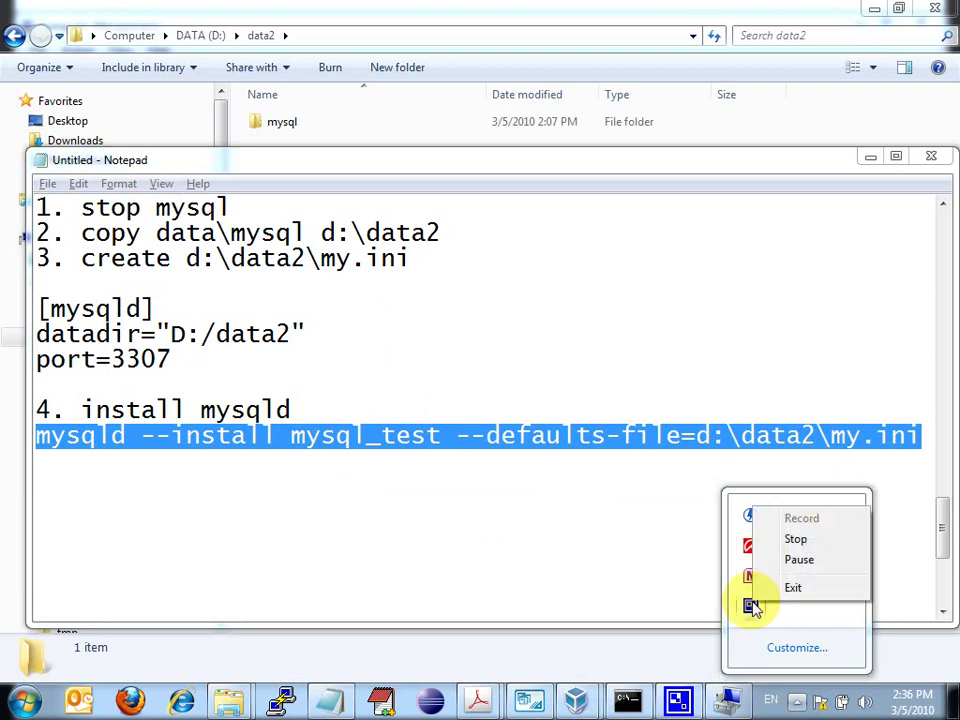
click(797, 560)
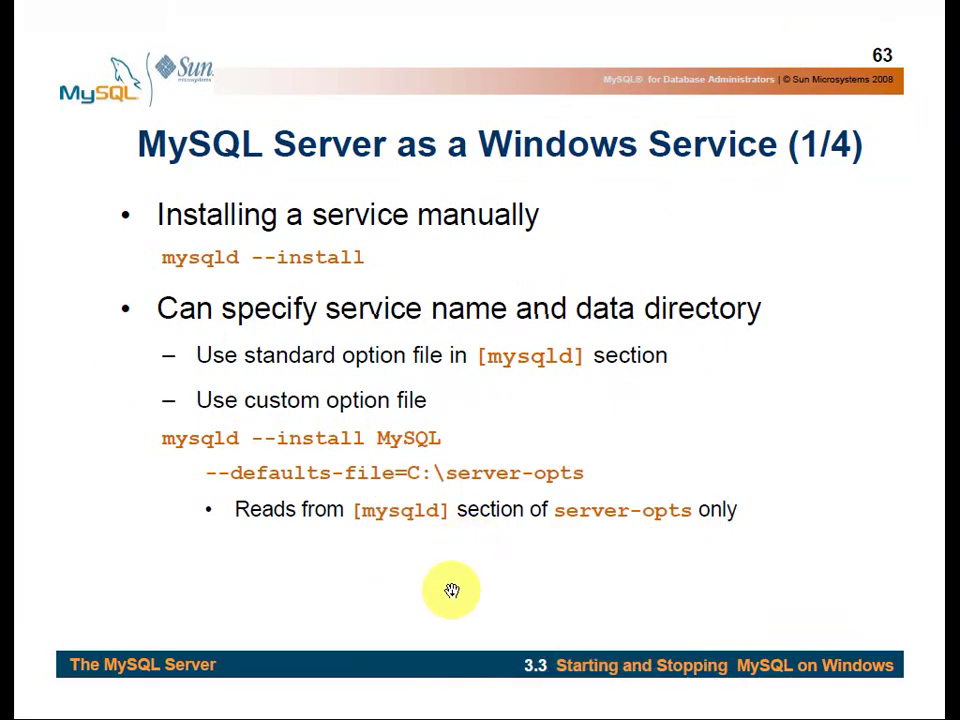
Switch from the slide back to the Notepad notes and delete three blank lines below the install command.
key(super)
click(317, 692)
click(321, 551)
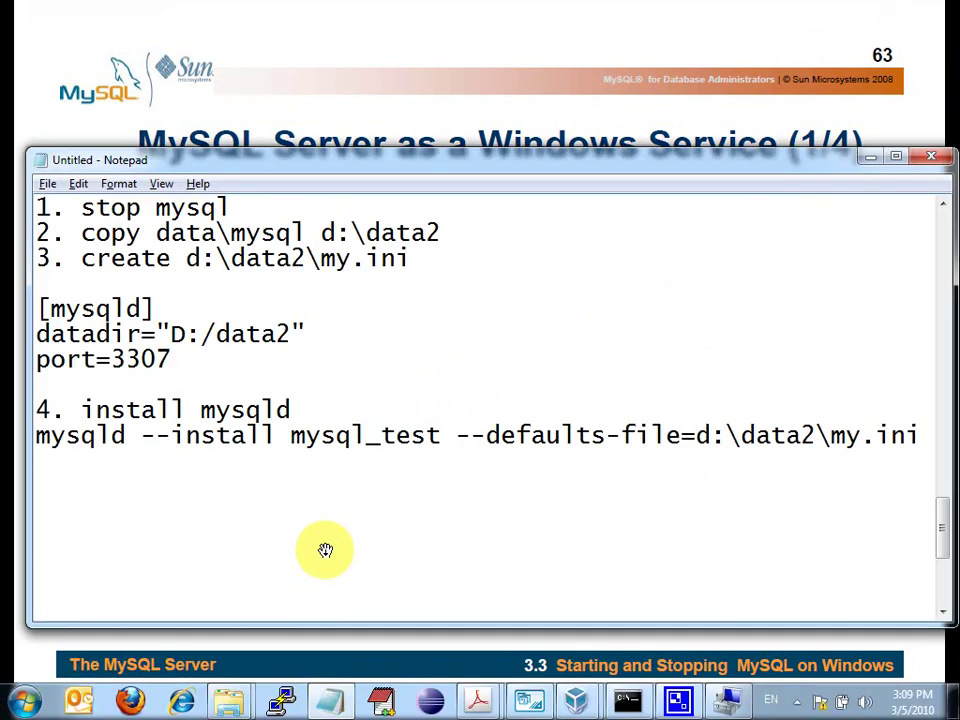
key(BackSpace)
key(BackSpace)
key(BackSpace)
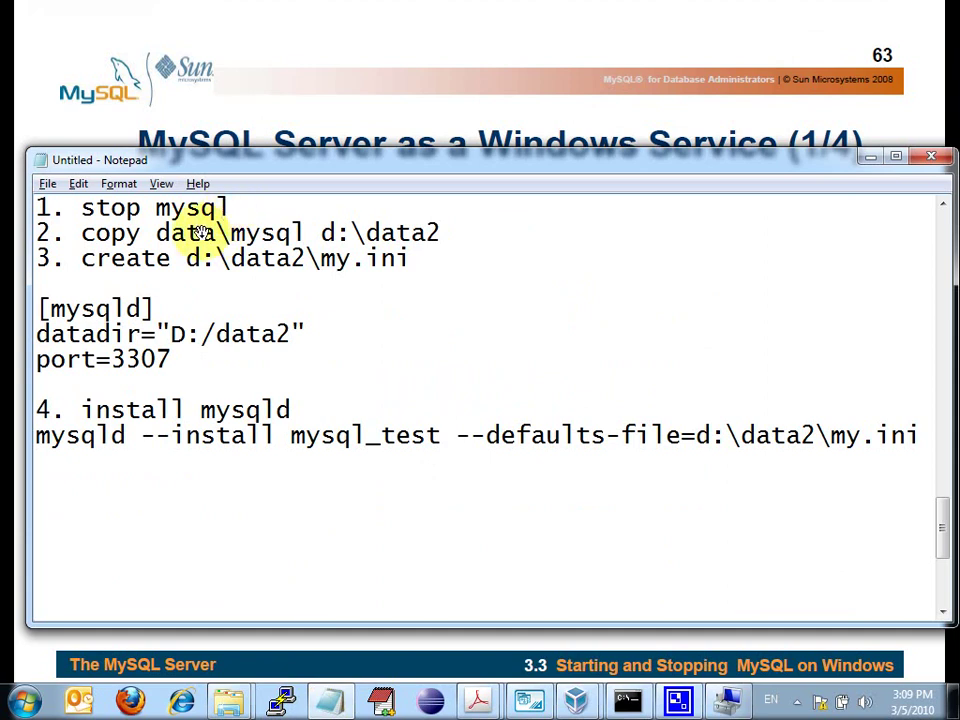
Place the text cursor right after data\mysql in the second instruction.
click(312, 232)
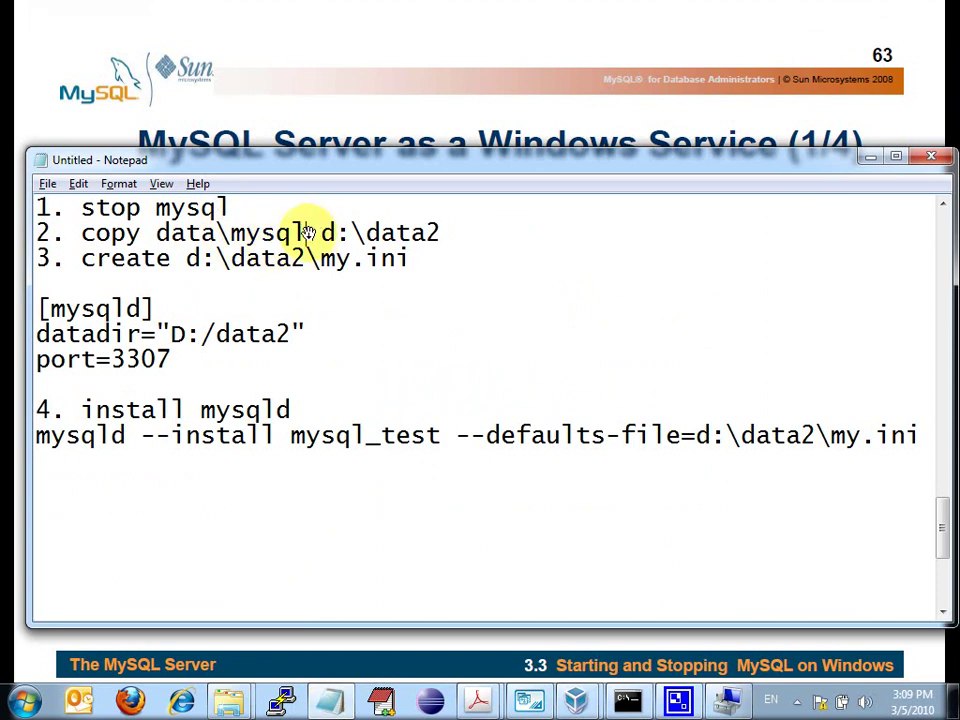